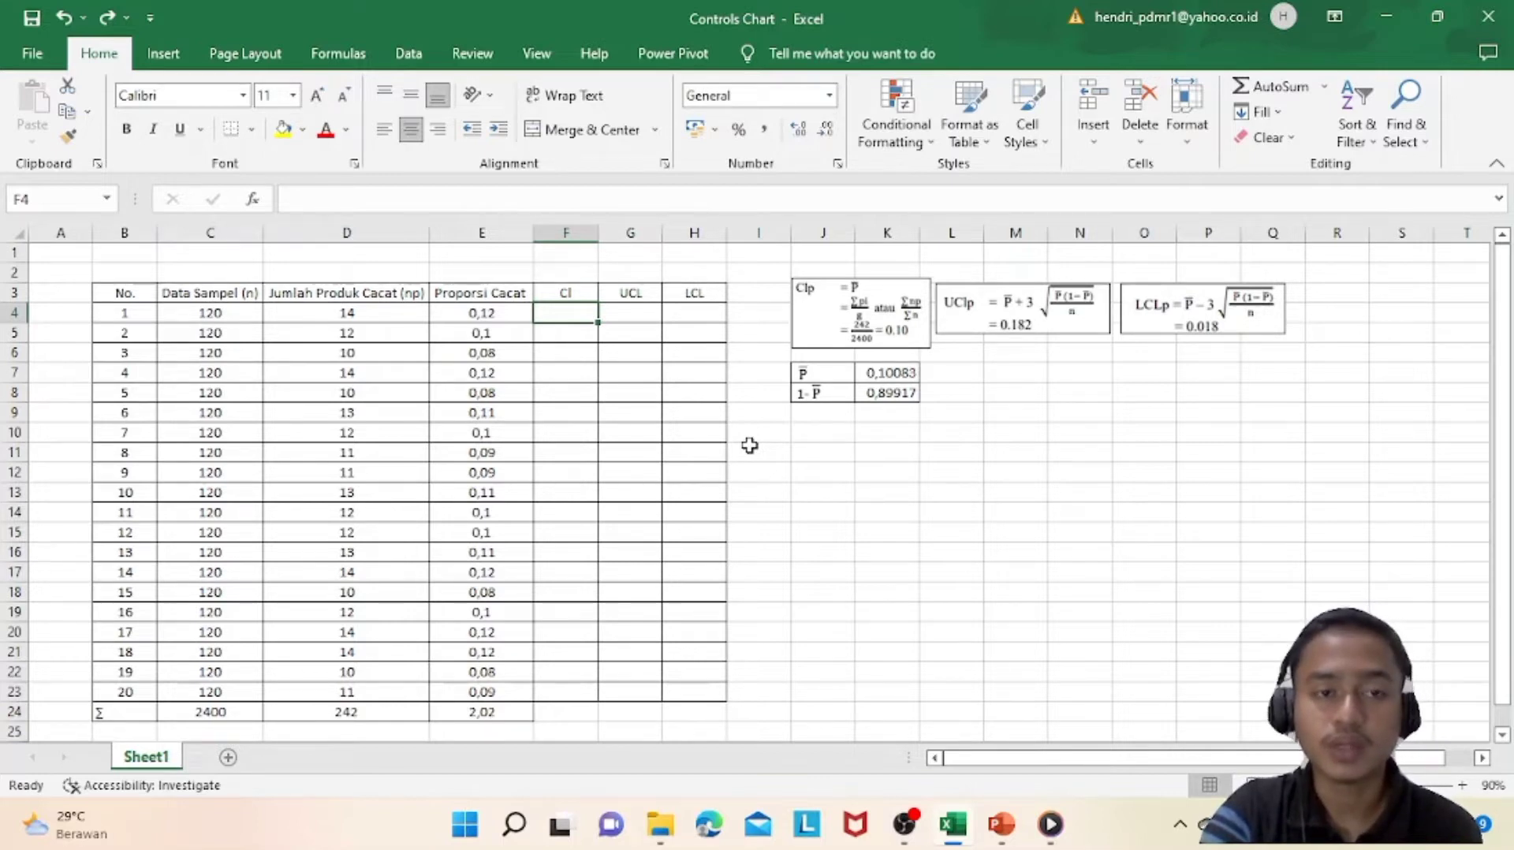
left_click(776, 438)
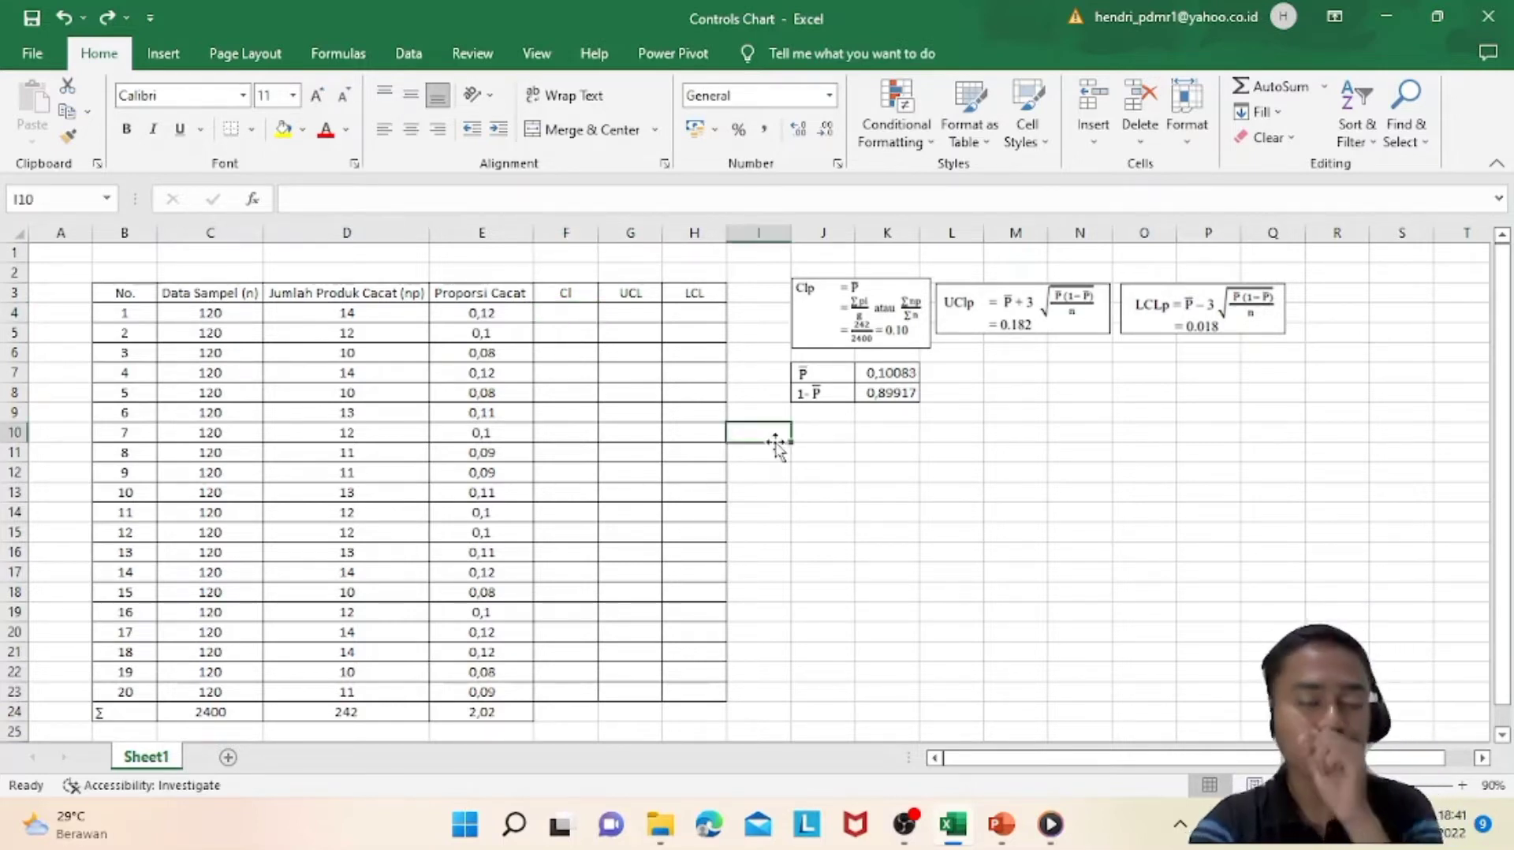
left_click(870, 432)
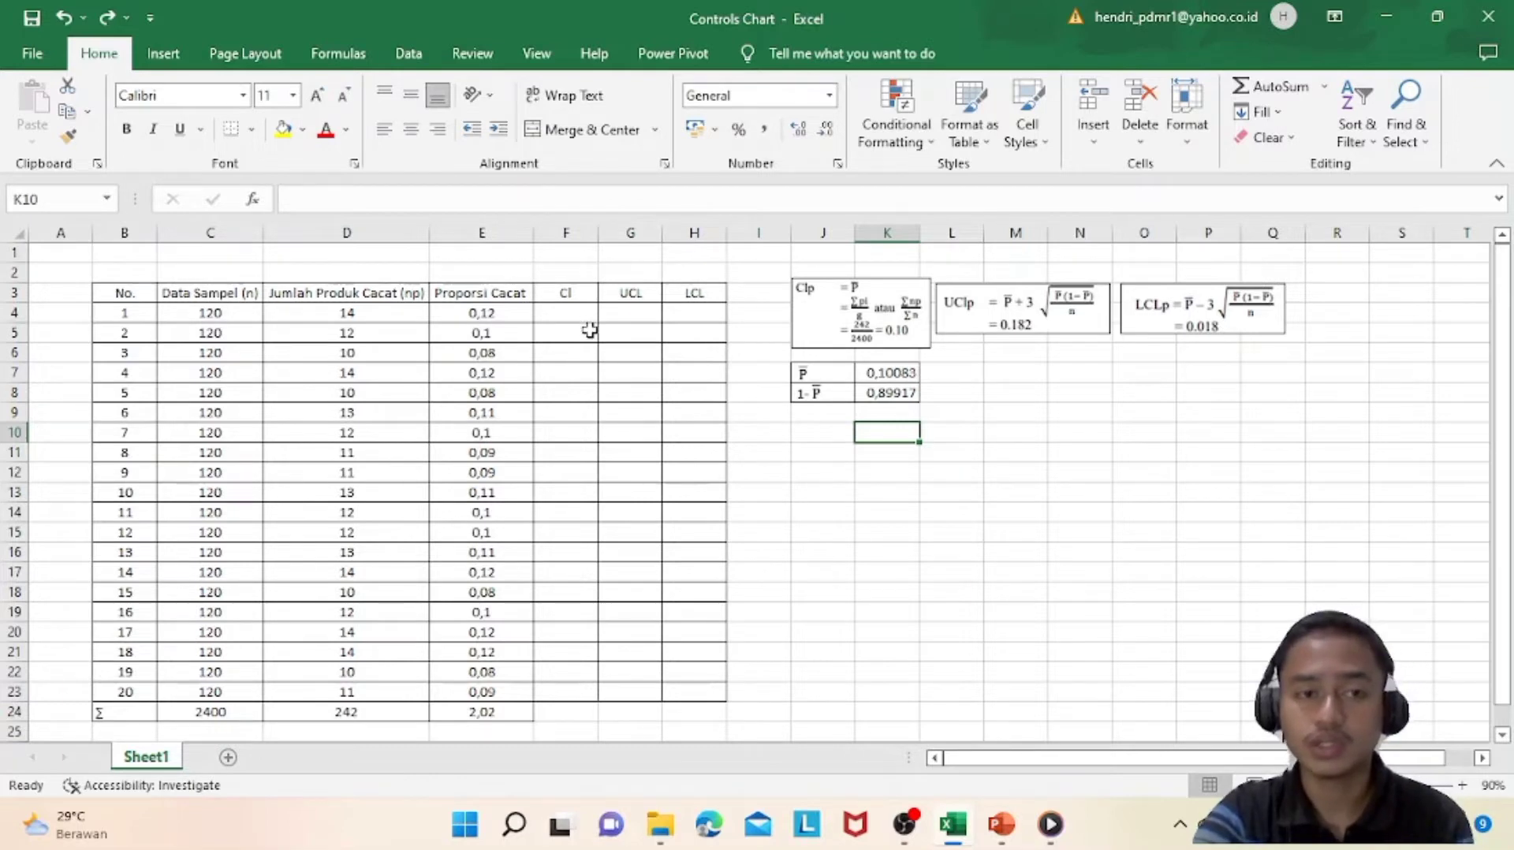
Calculate the Cl value in F4 with =$D$24/$C$24 and fill the formula down through F23
double_click(564, 314)
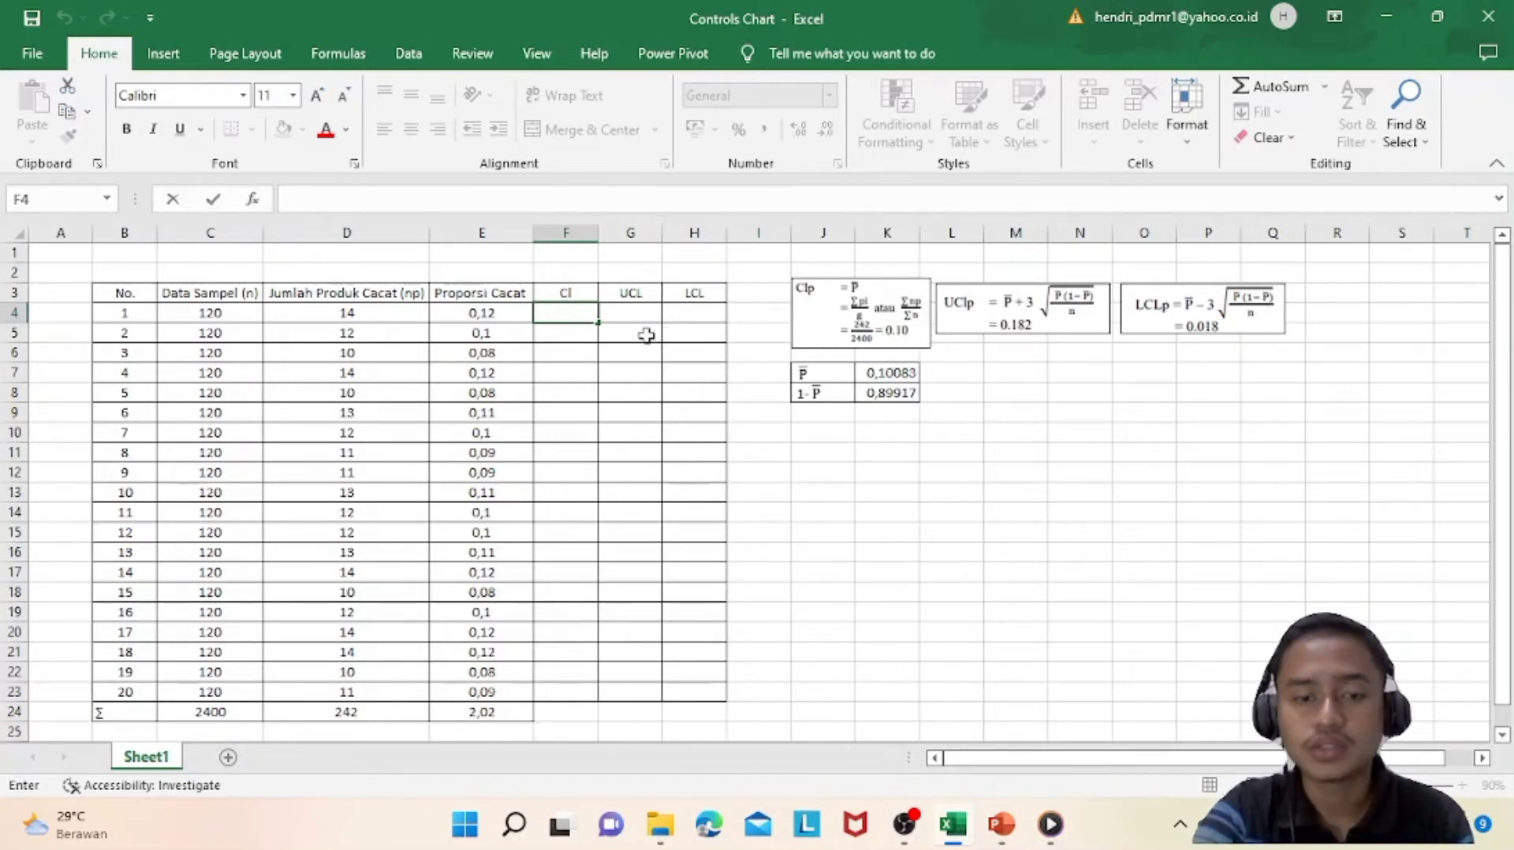
type("=")
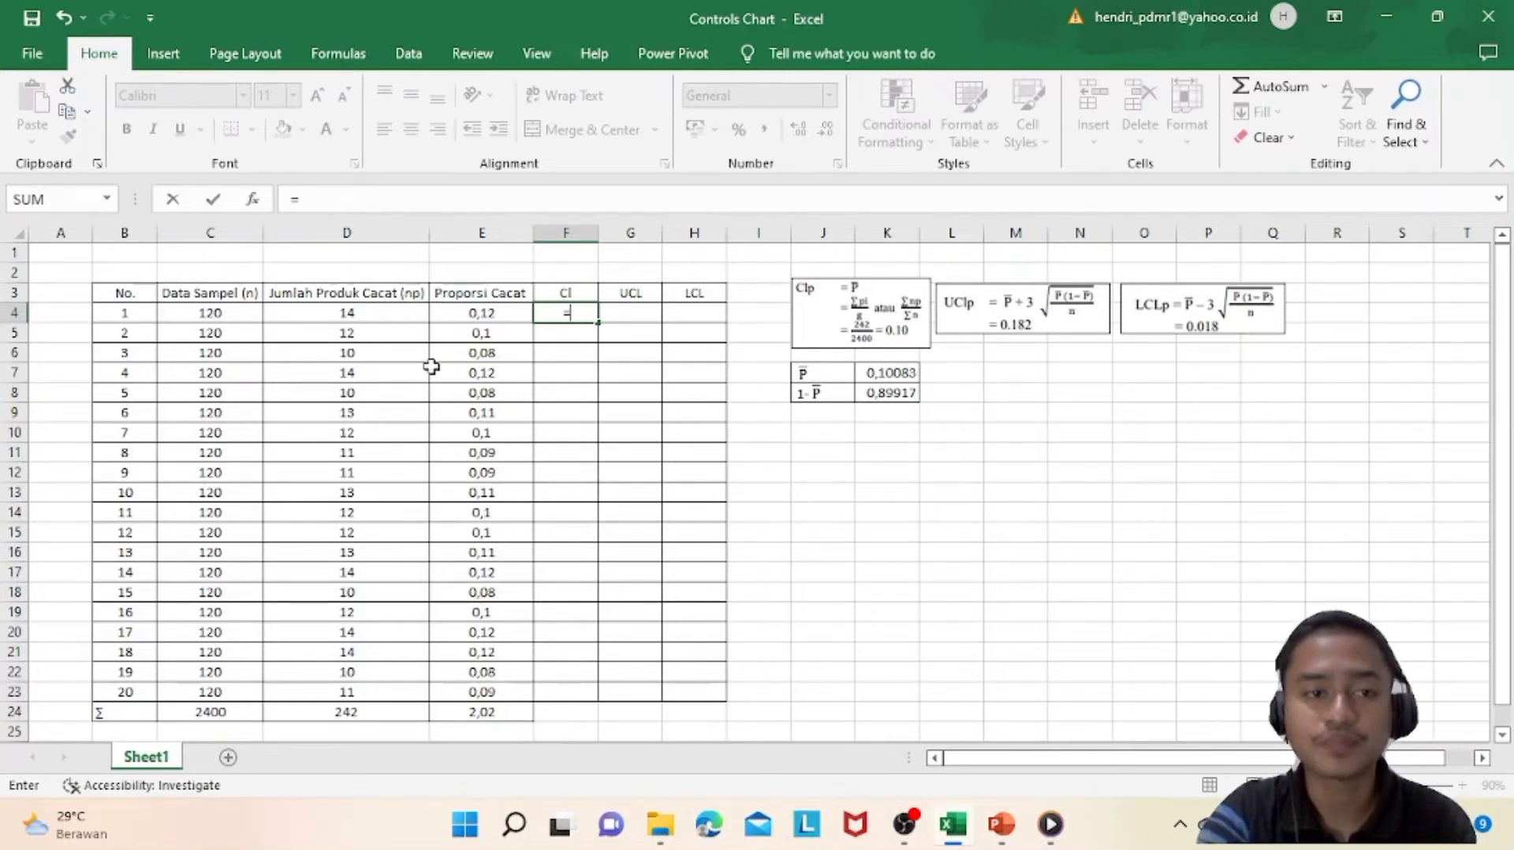
left_click(359, 714)
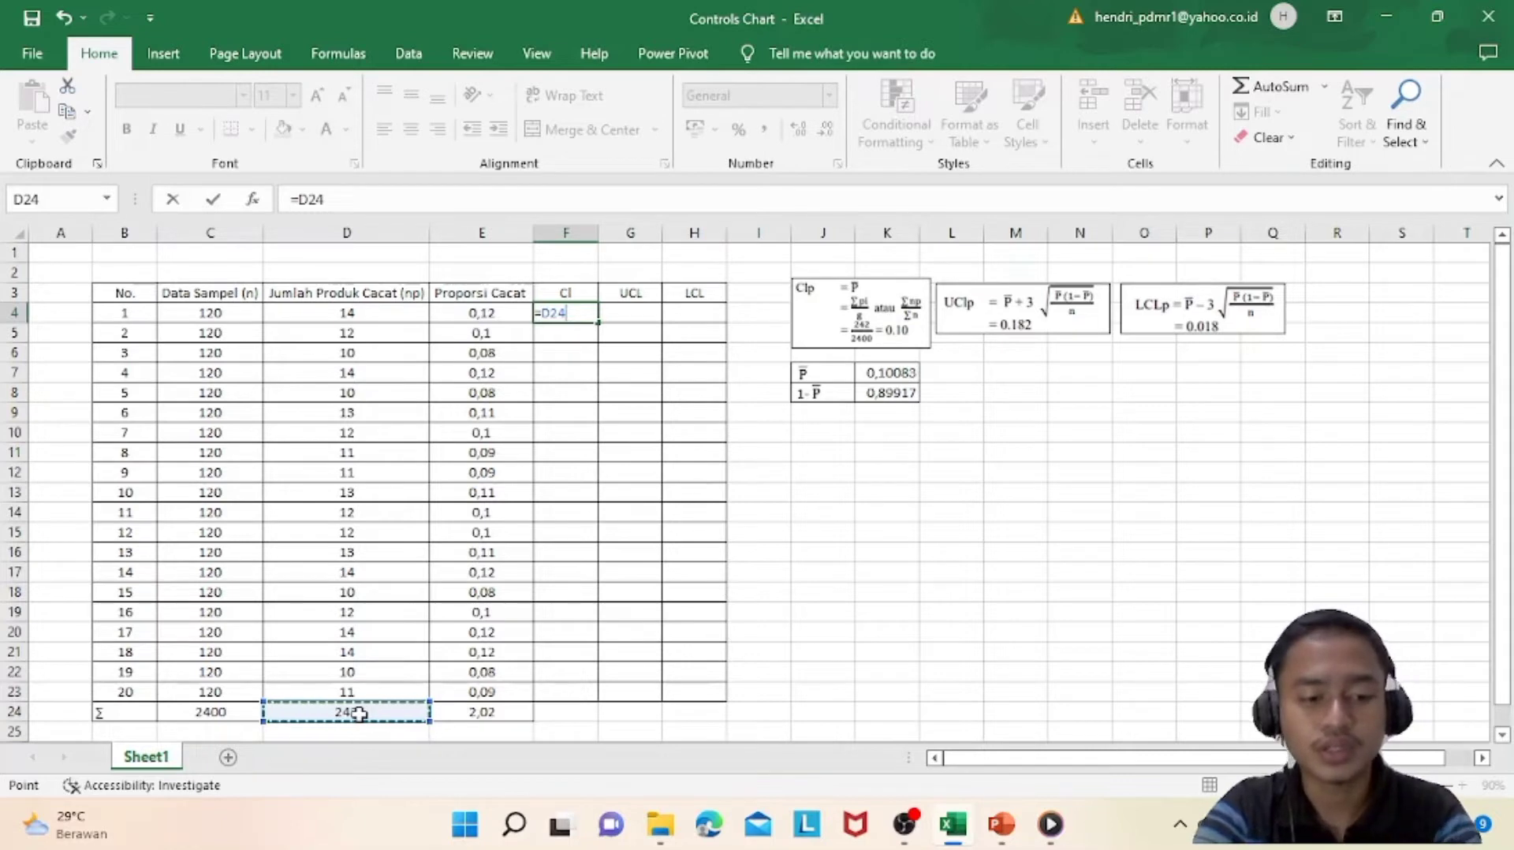
key("F4")
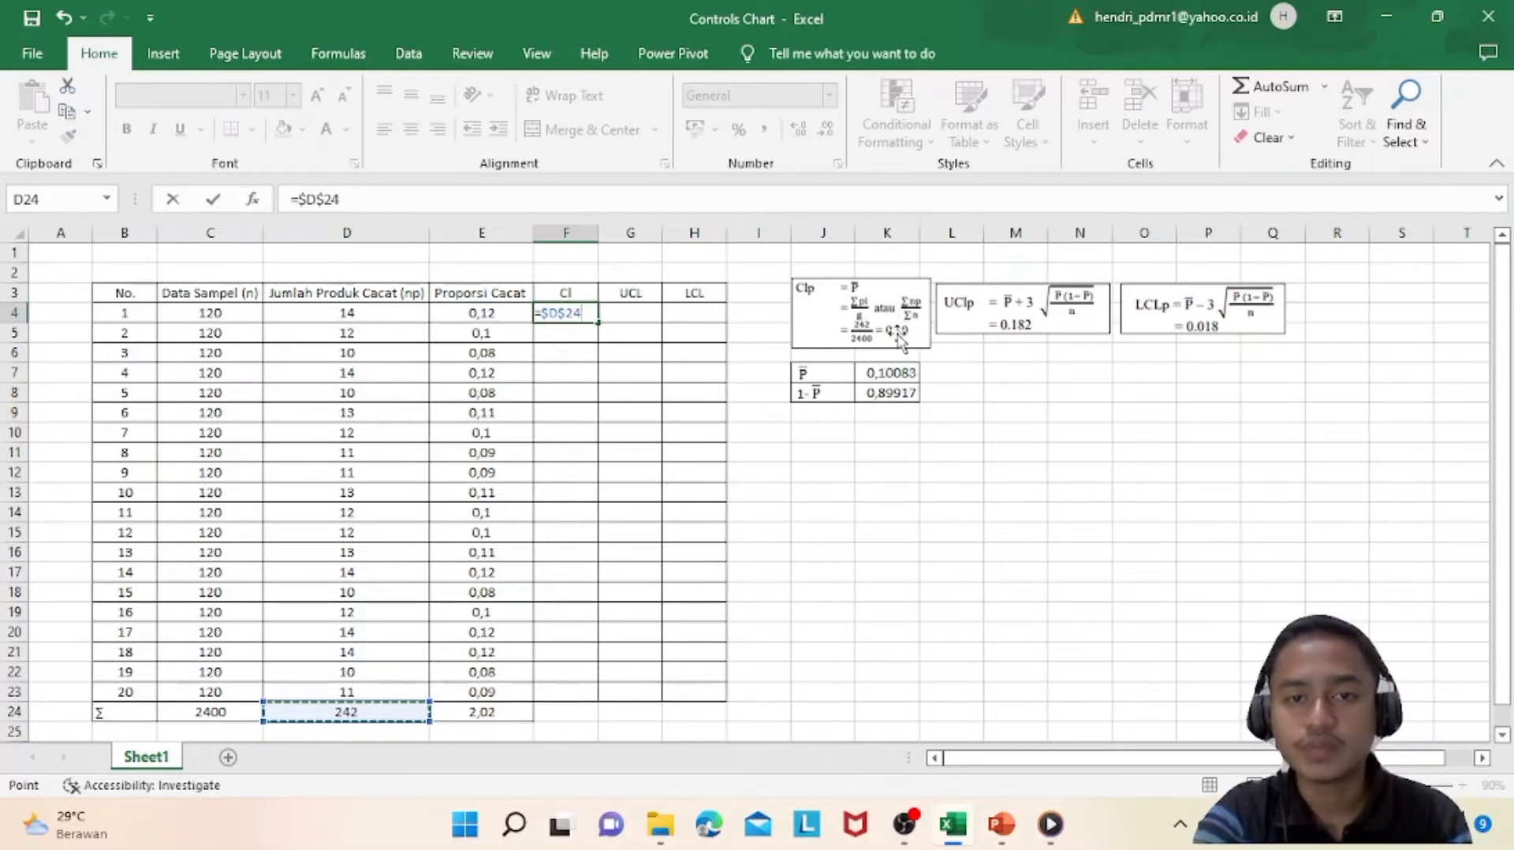
type("/")
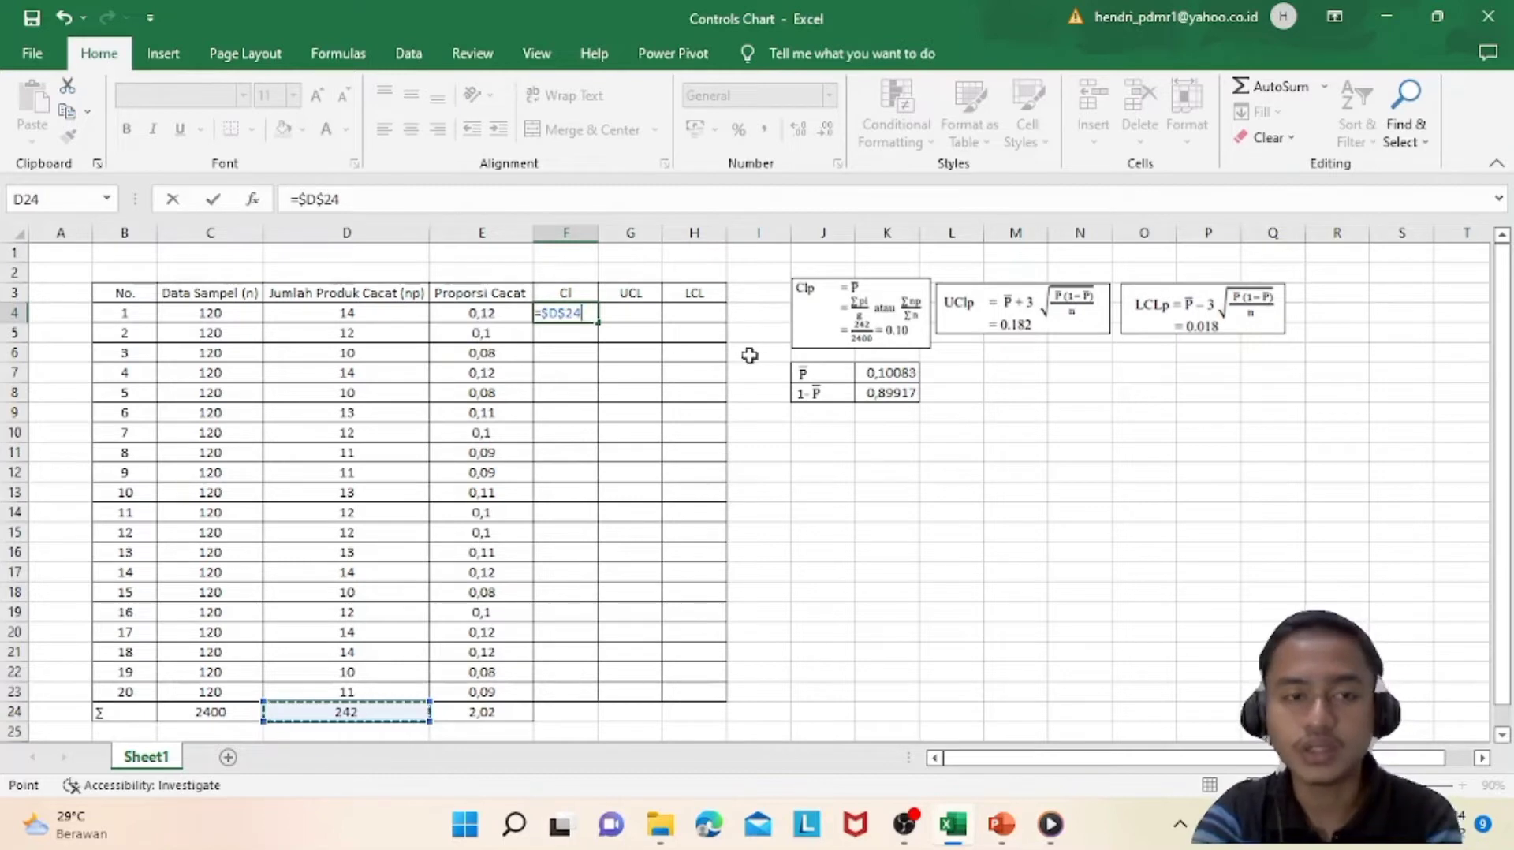
left_click(216, 711)
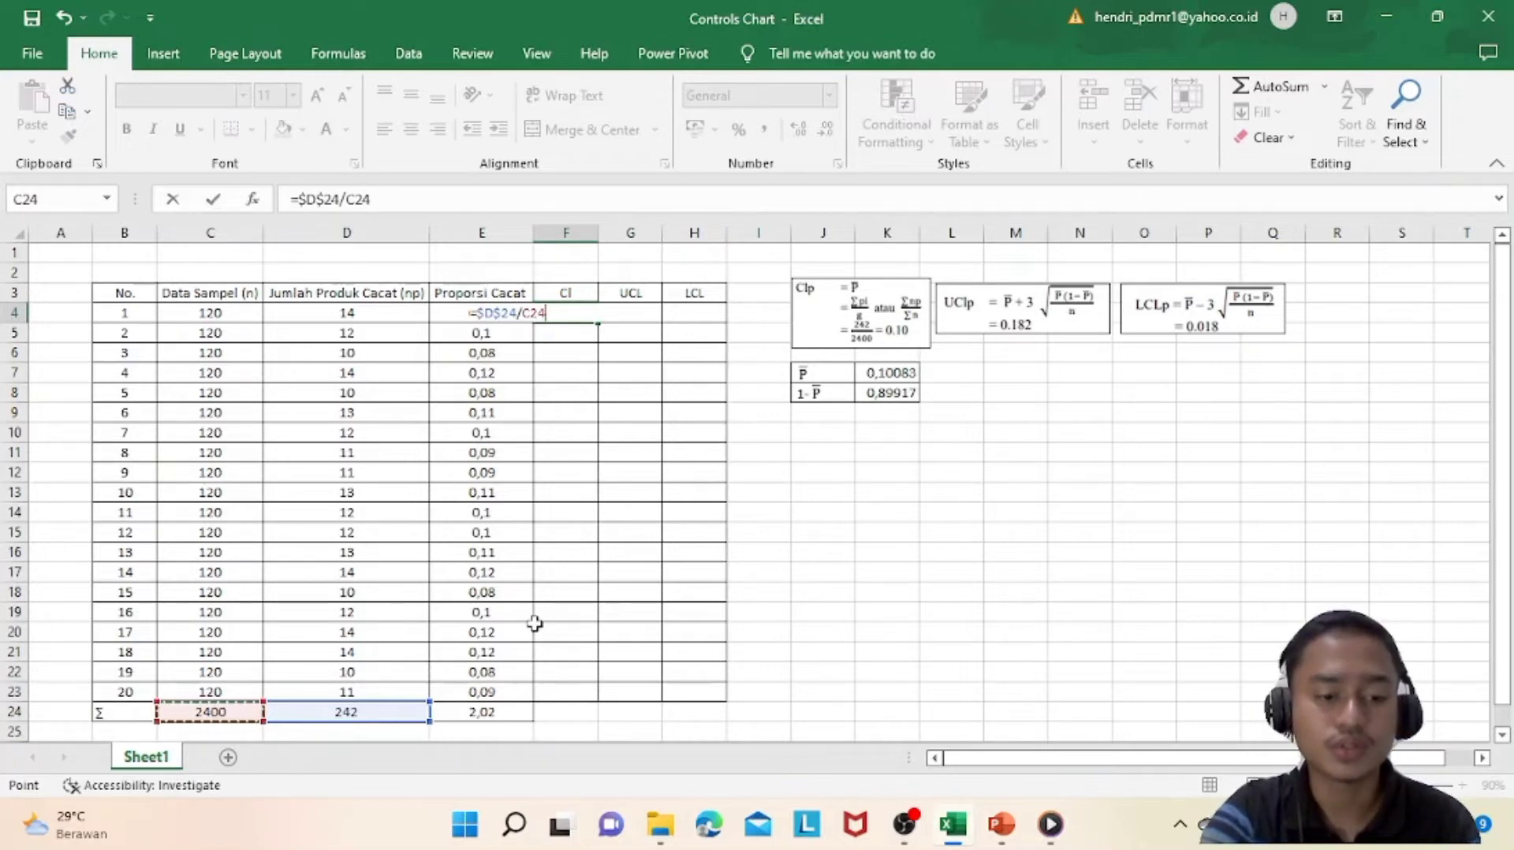
key("F4")
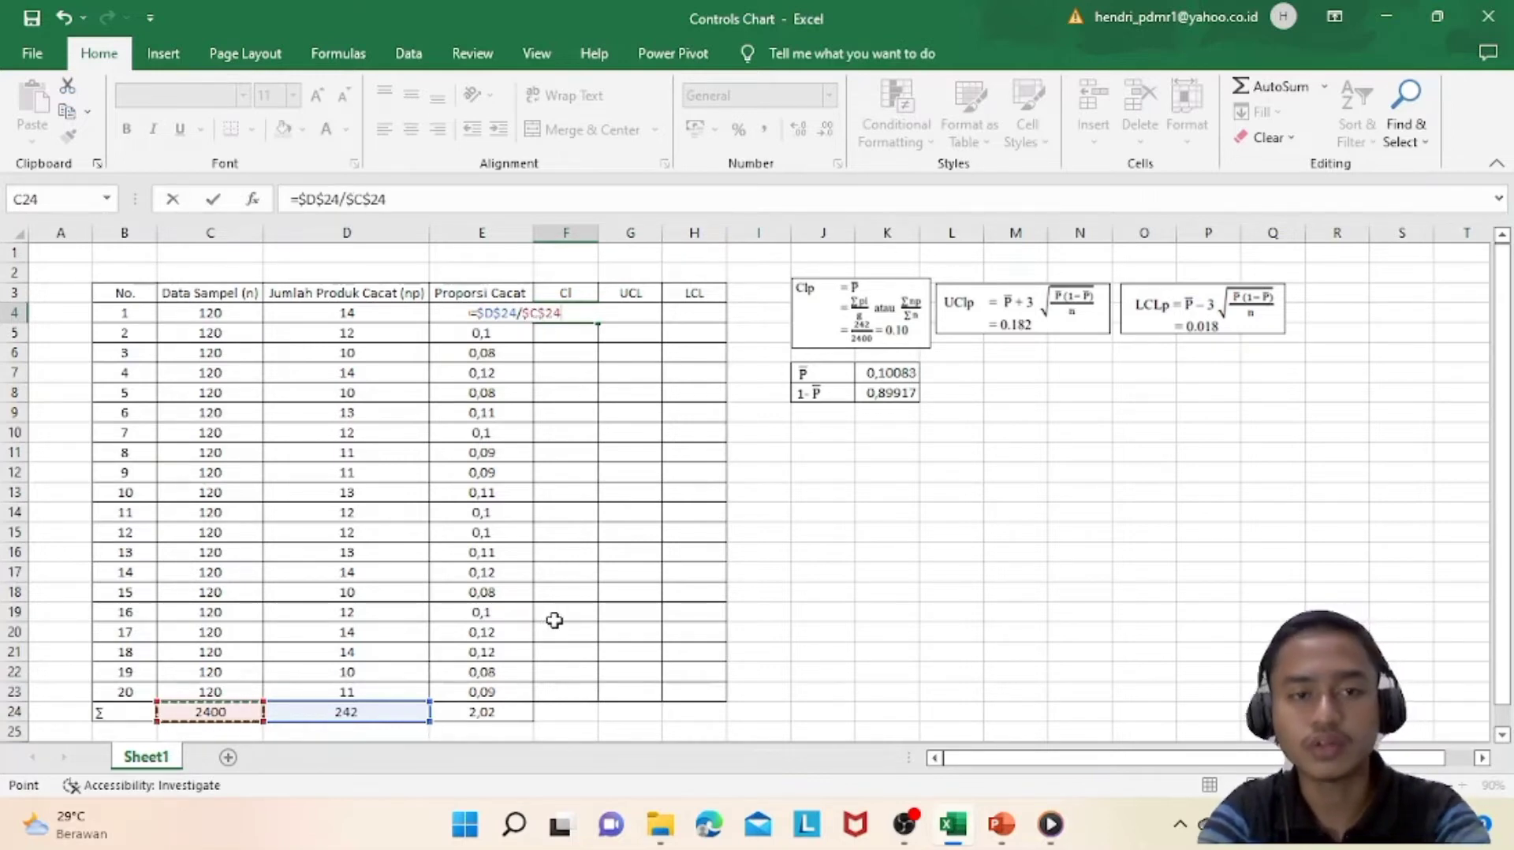
key("Return")
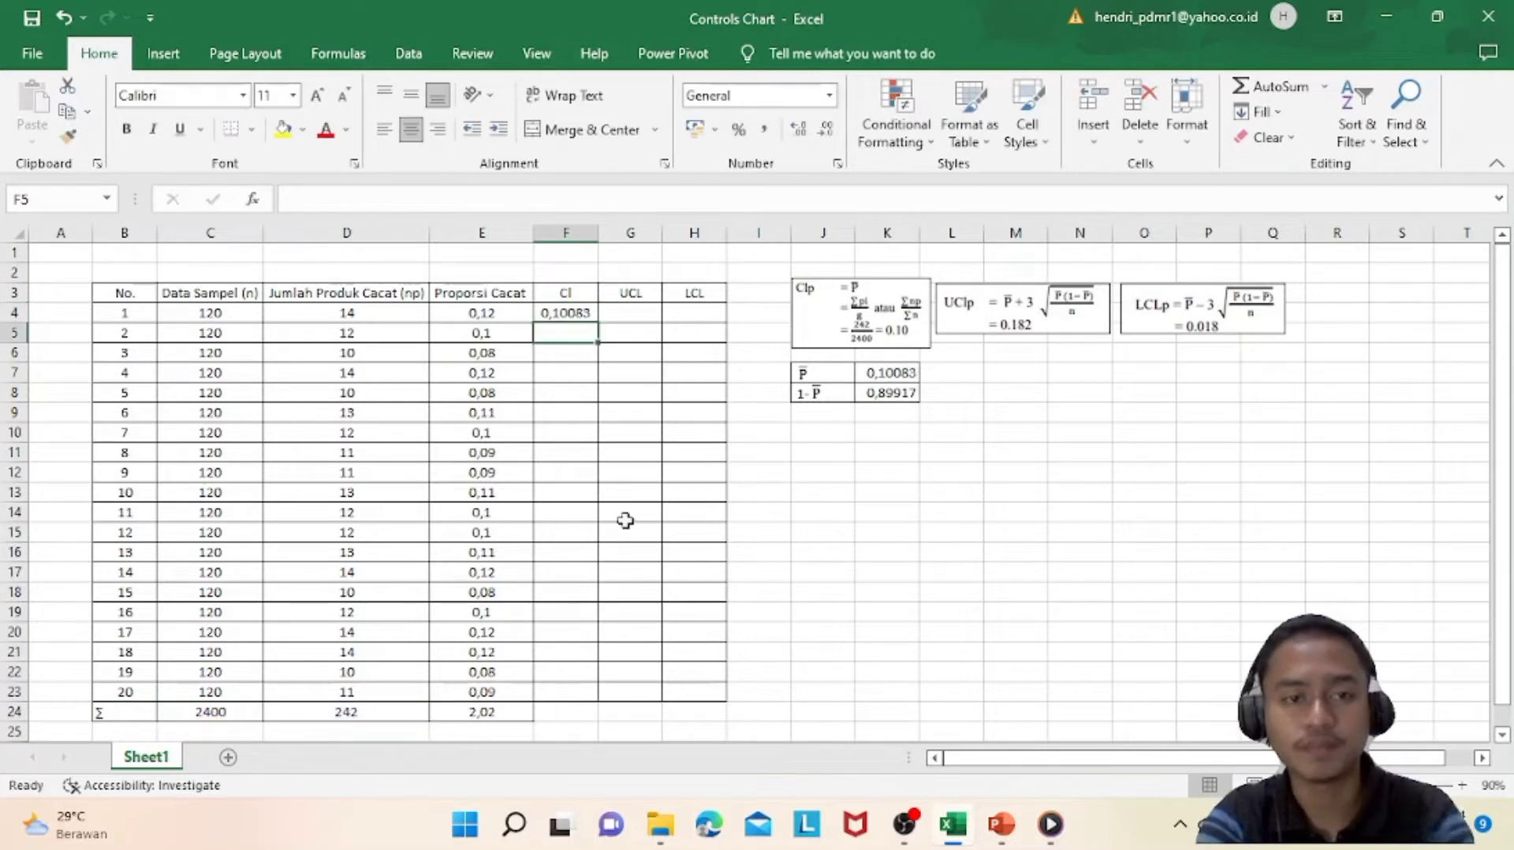
left_click(558, 313)
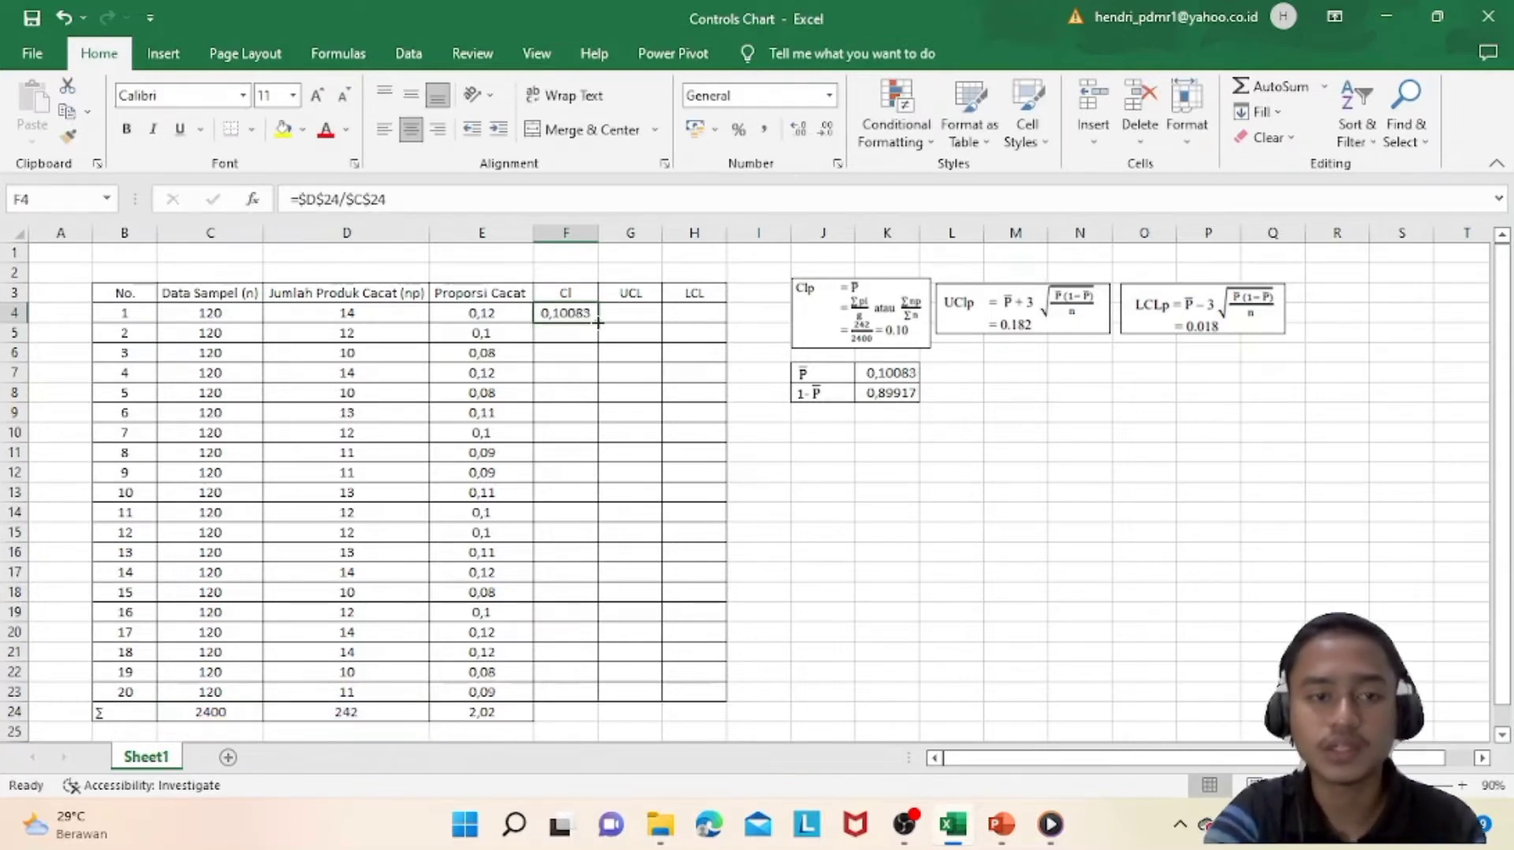
left_click_drag(597, 322, 598, 699)
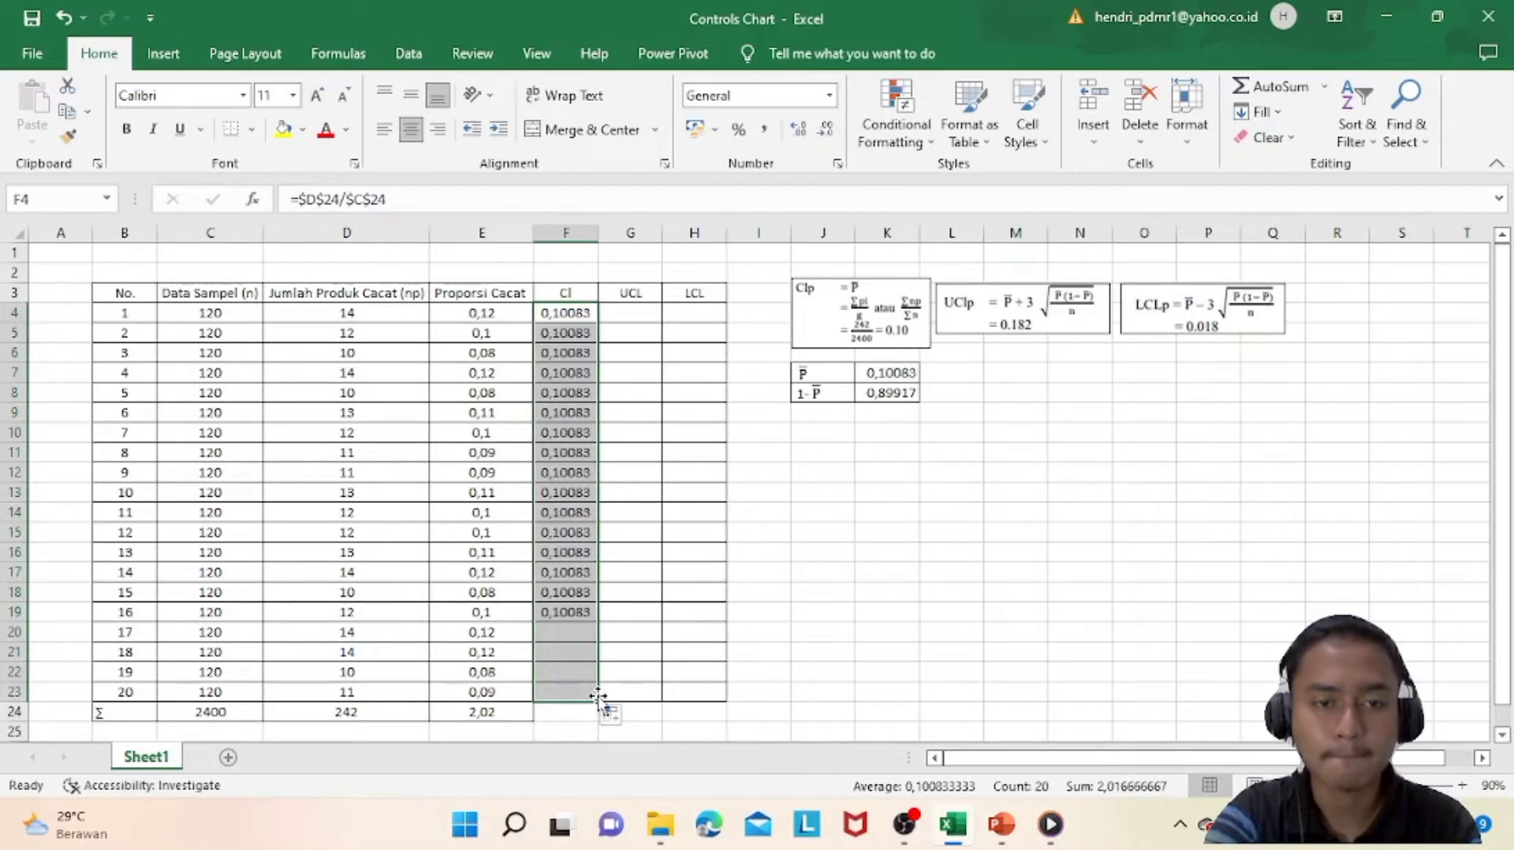
Inspect the formulas behind the P-bar value in K7 and the 1-P-bar value in K8
left_click(623, 312)
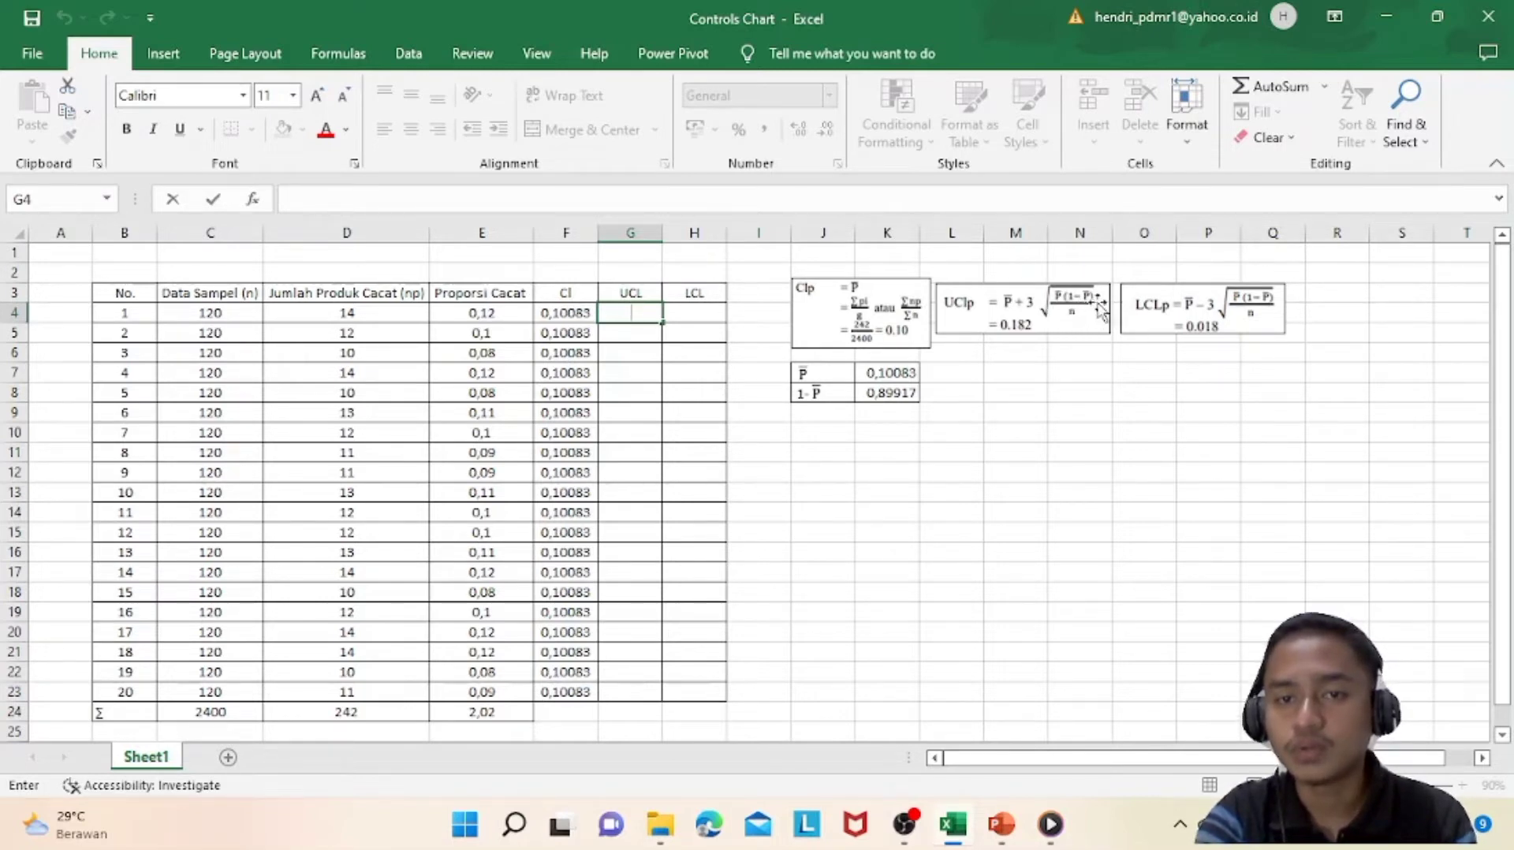
double_click(897, 371)
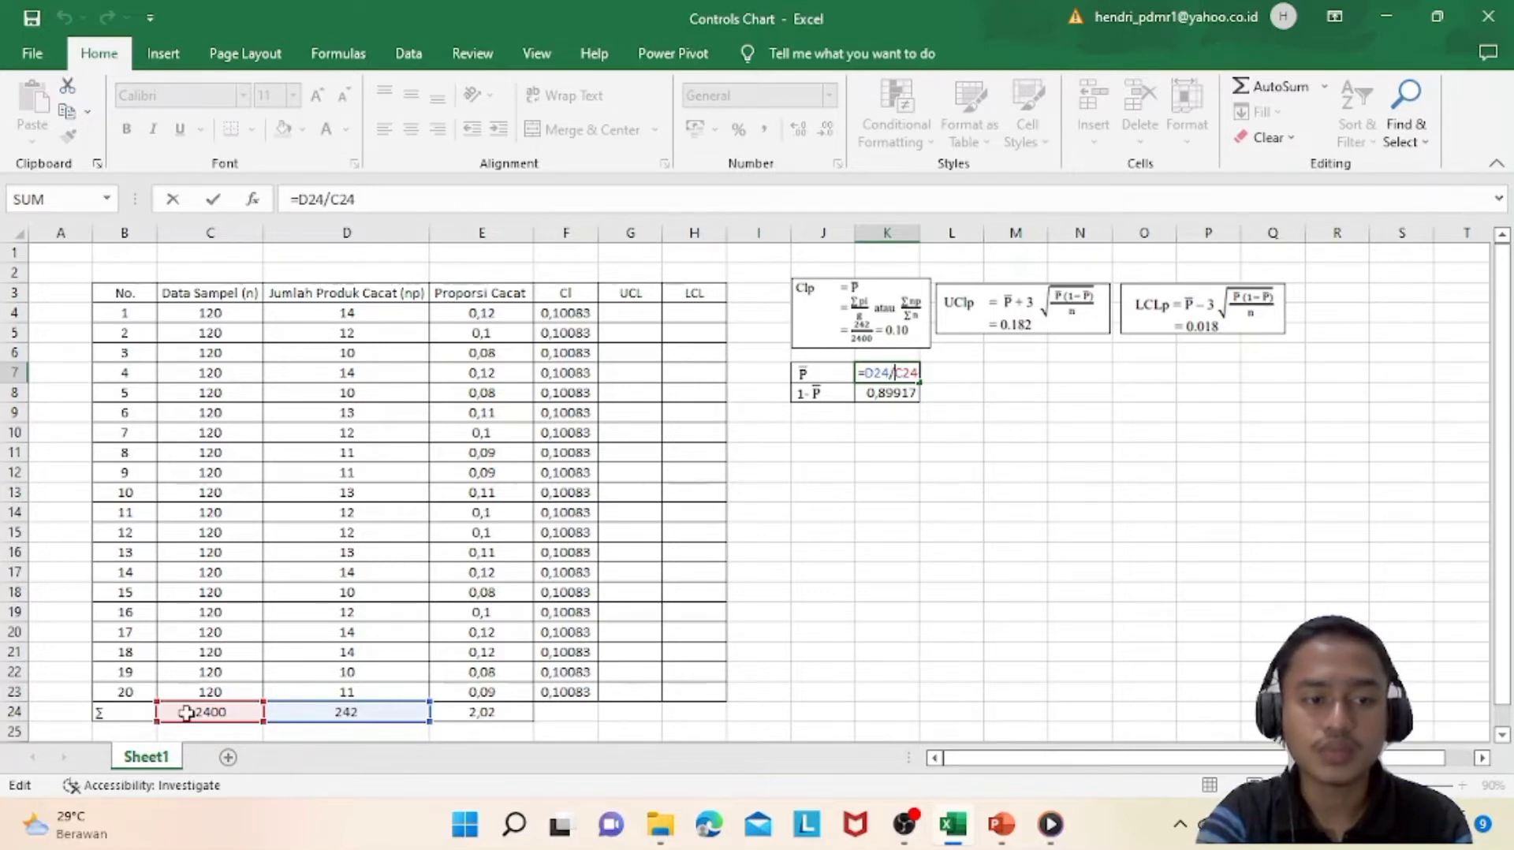
key("Return")
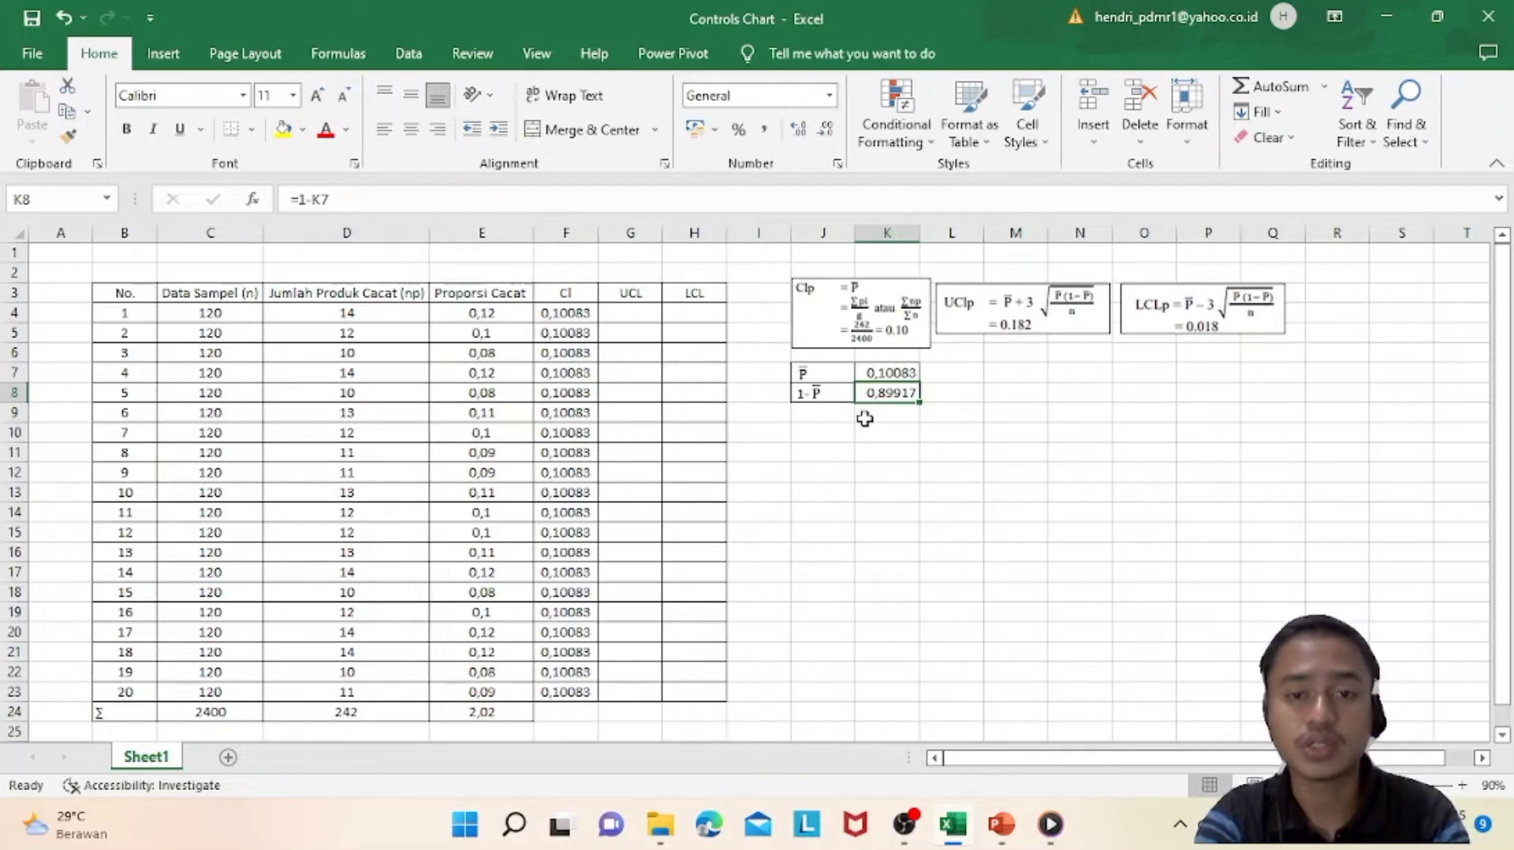
double_click(903, 398)
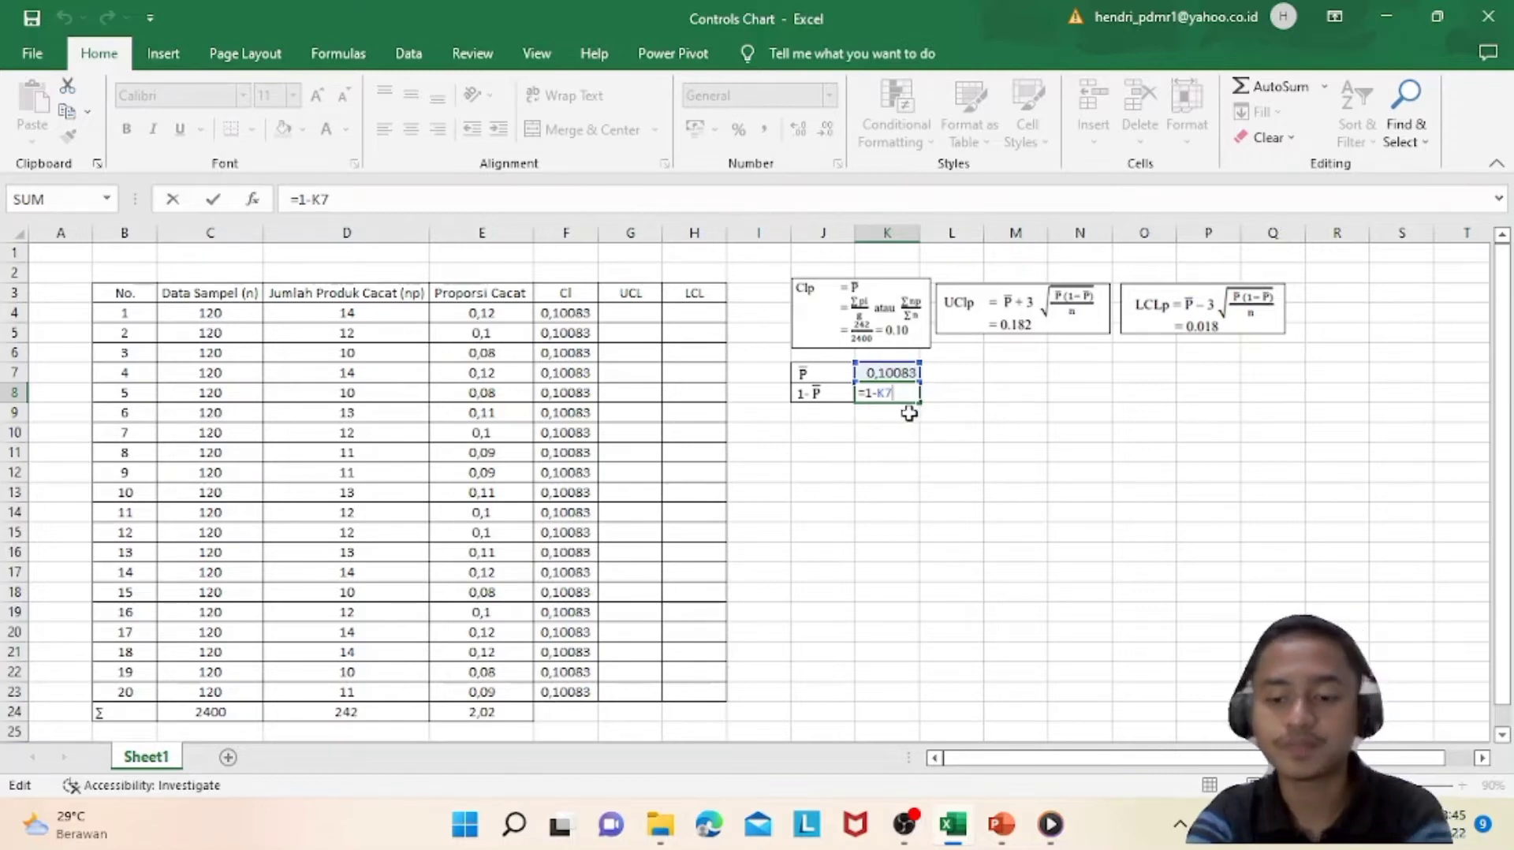
key("Return")
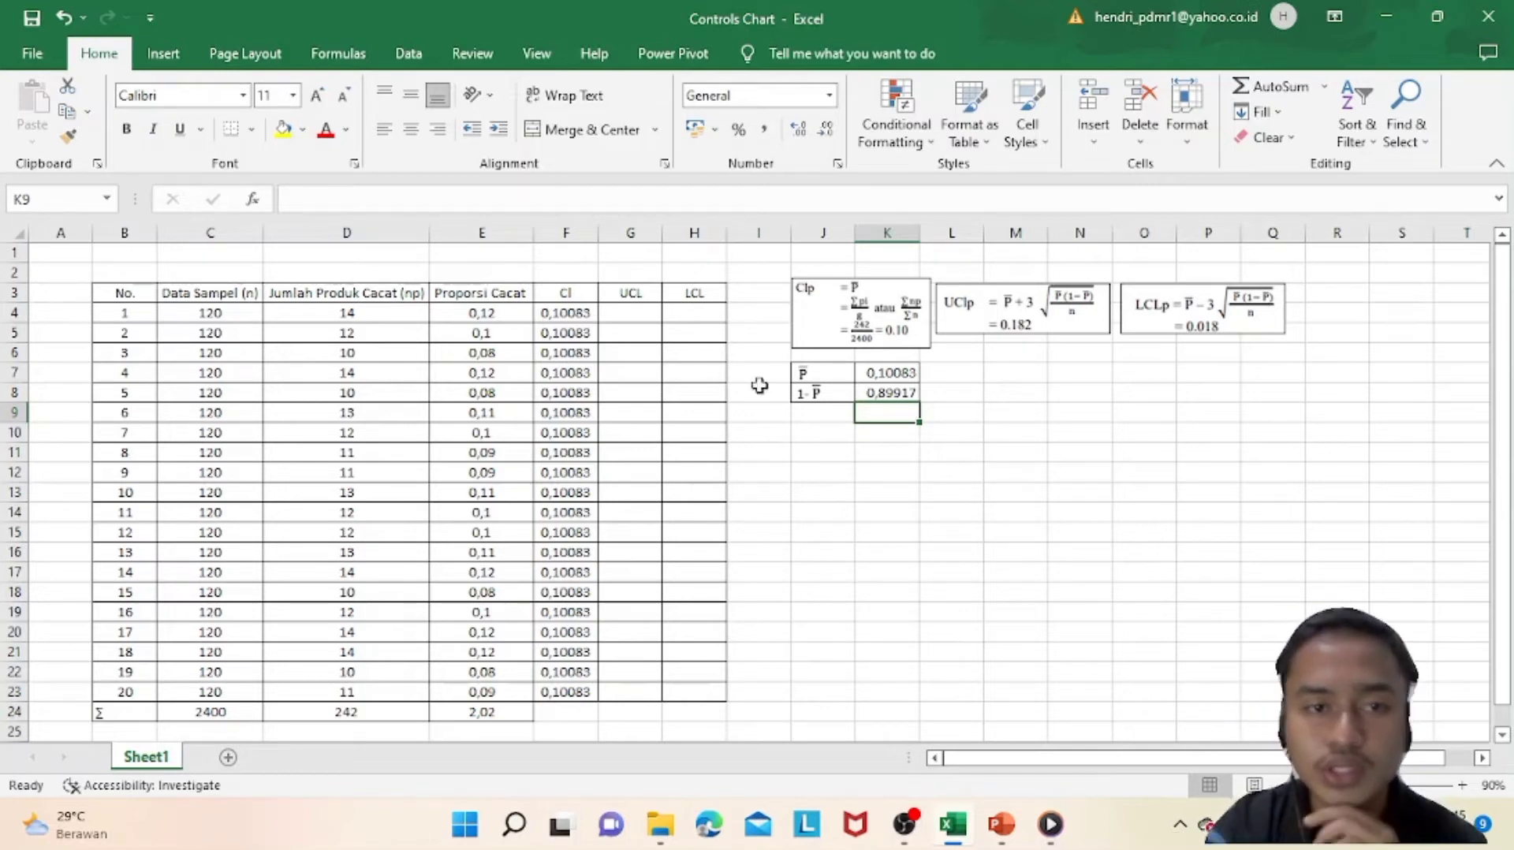
Begin the UCL formula in G4 with the absolute P-bar reference plus three times a nested term: =$K$7+(3*(
left_click(653, 311)
type("=")
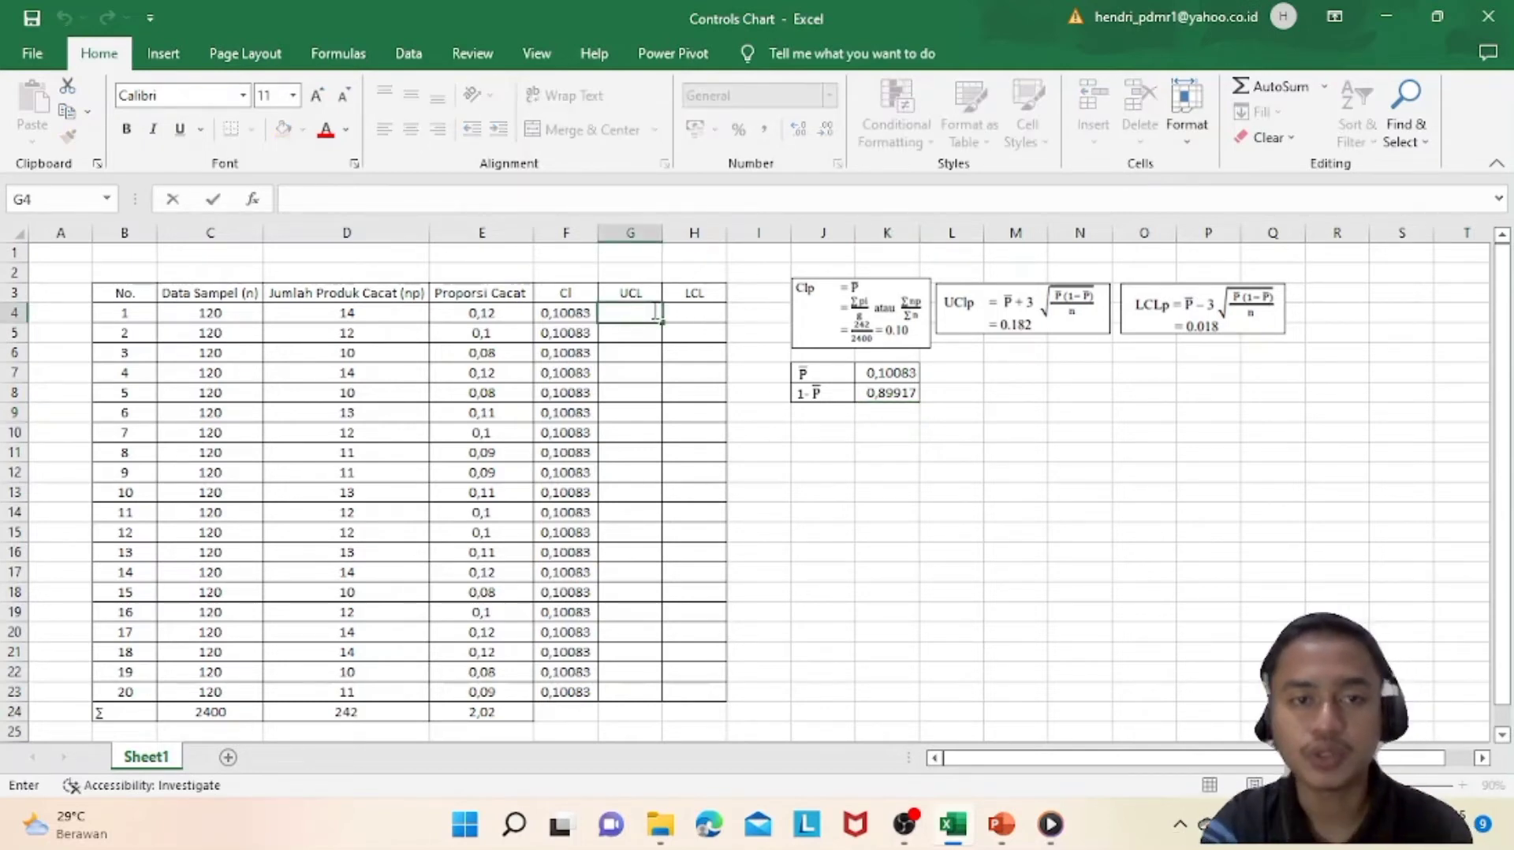
type("=")
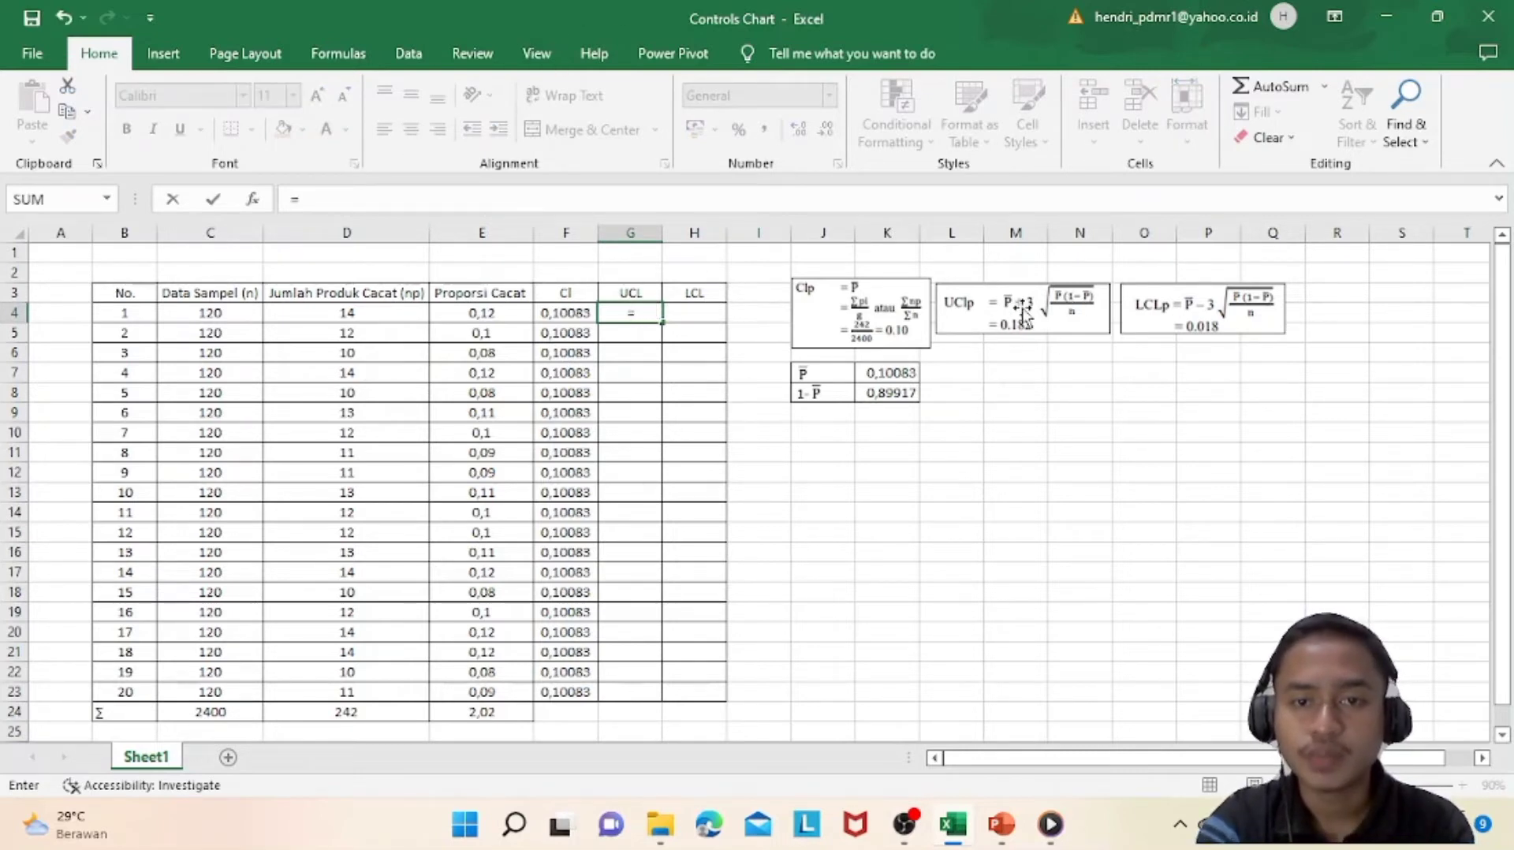
left_click(899, 372)
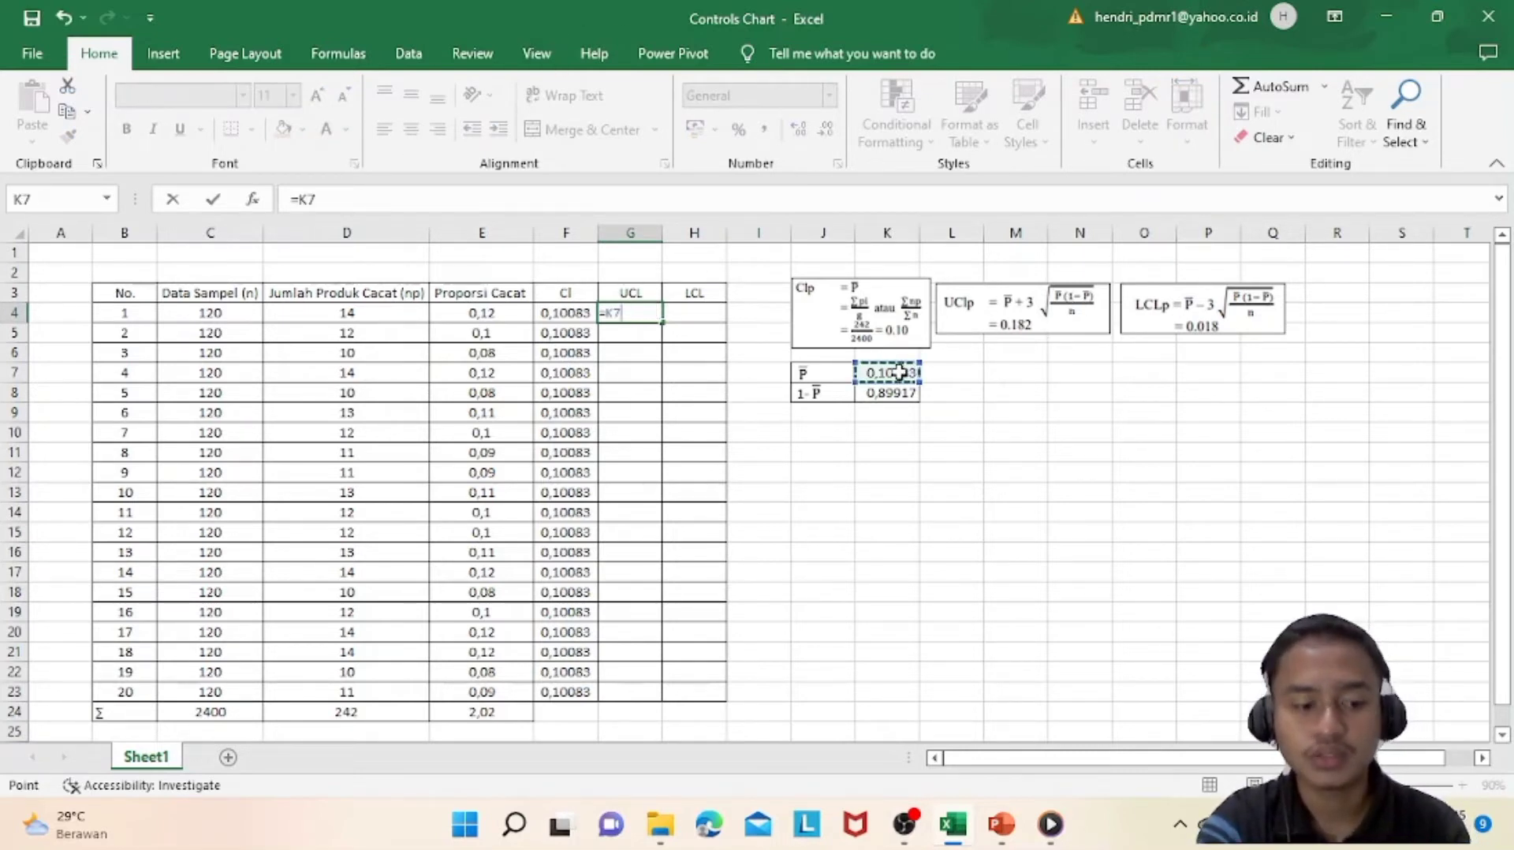
key("F4")
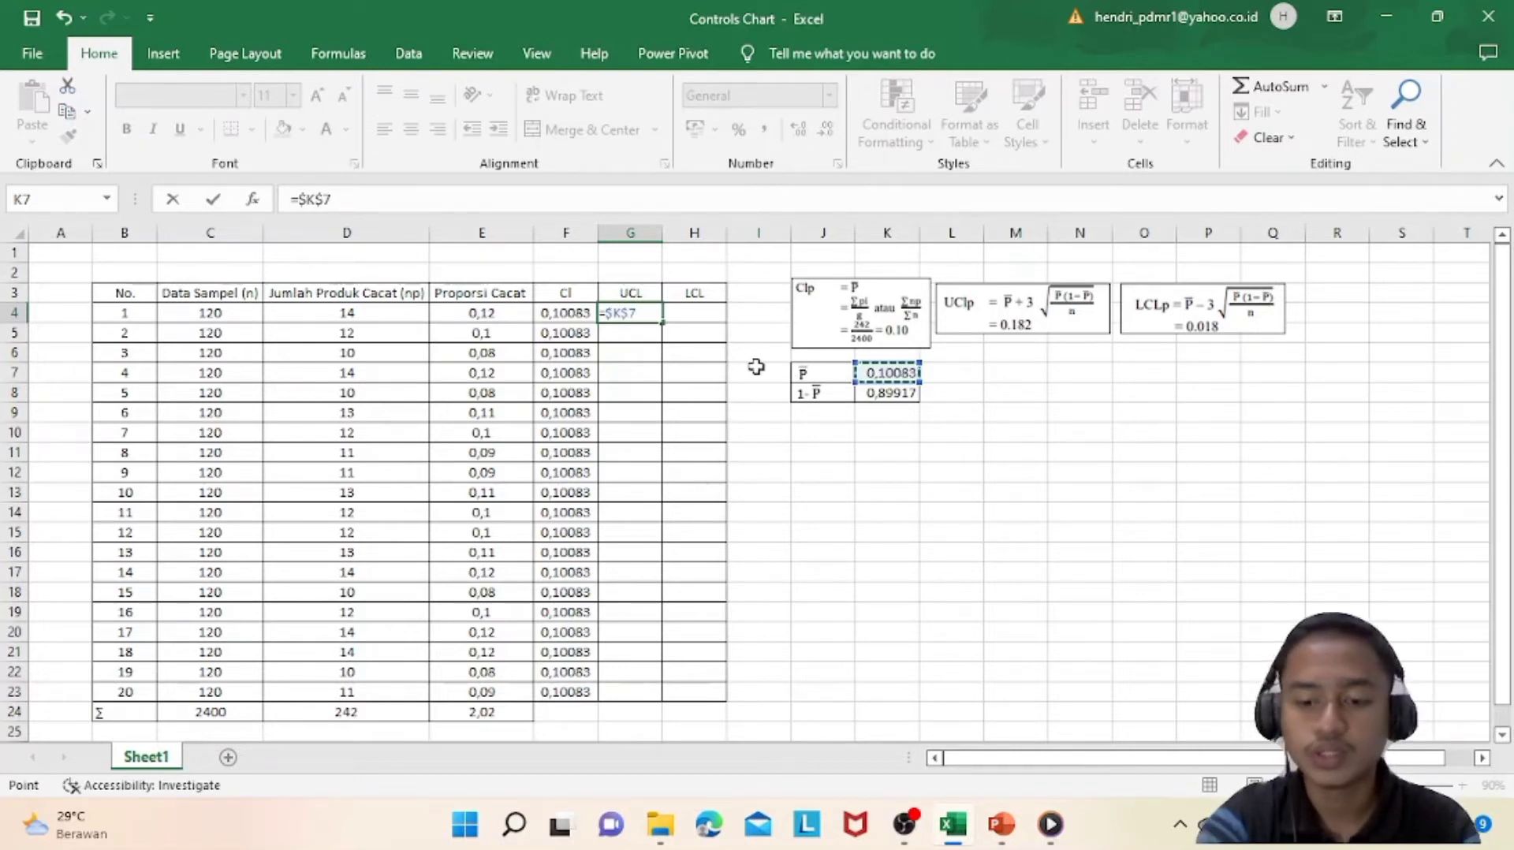
type("+")
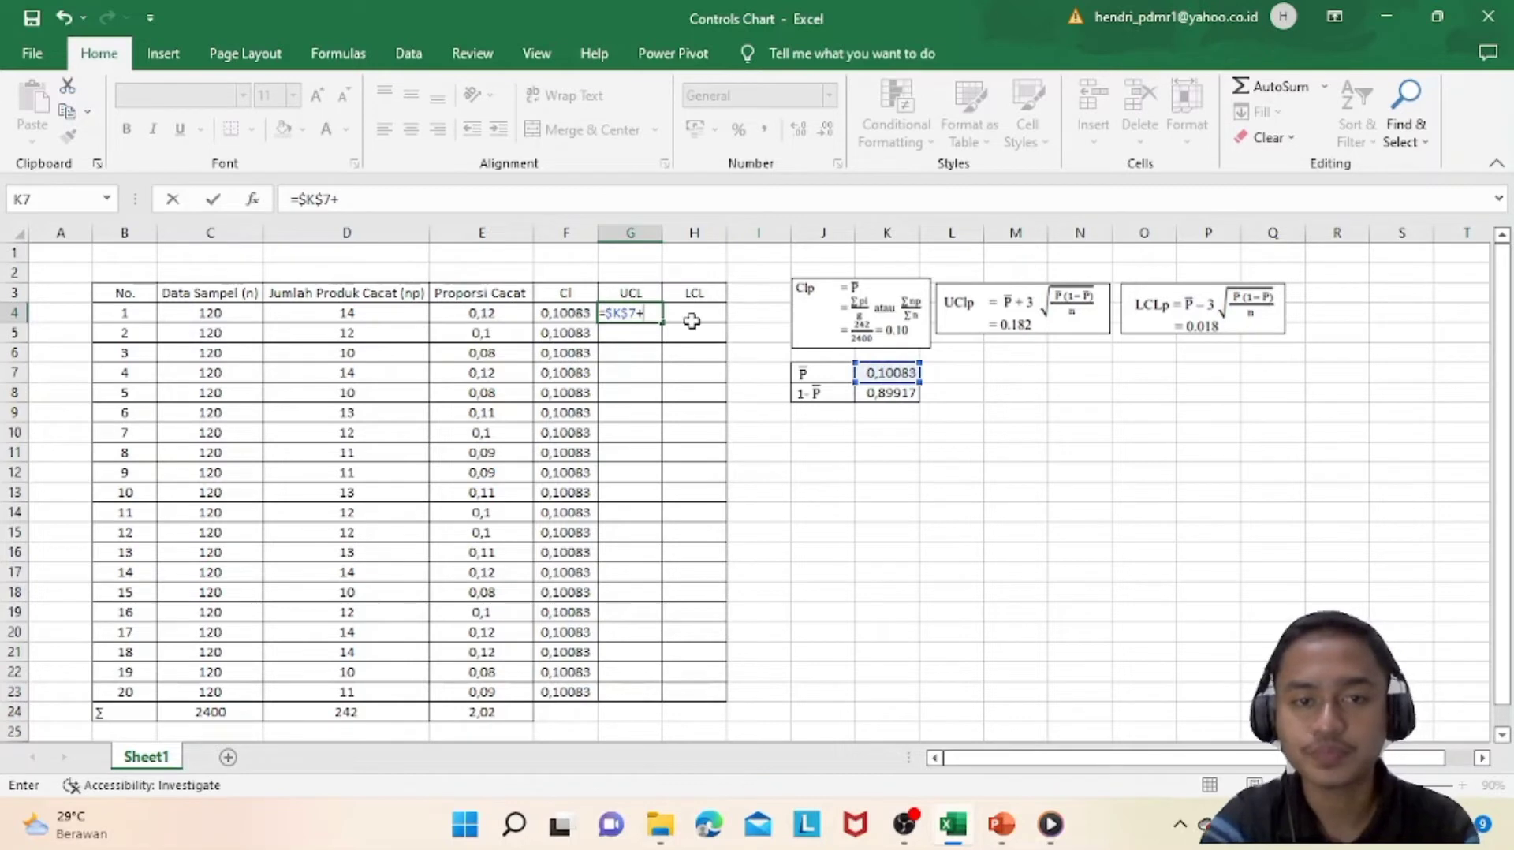
type("(")
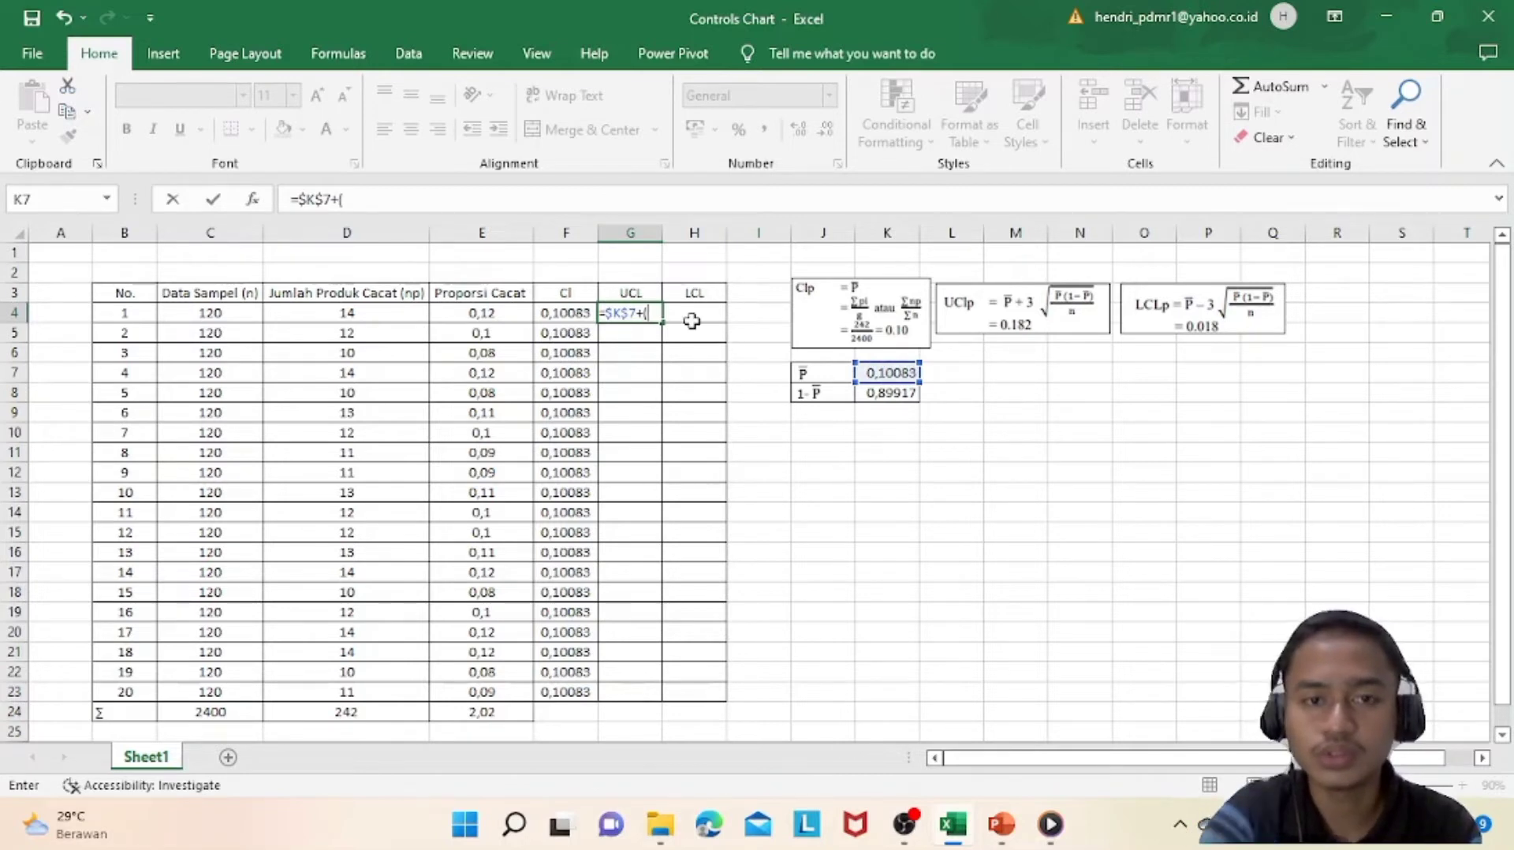
type("3")
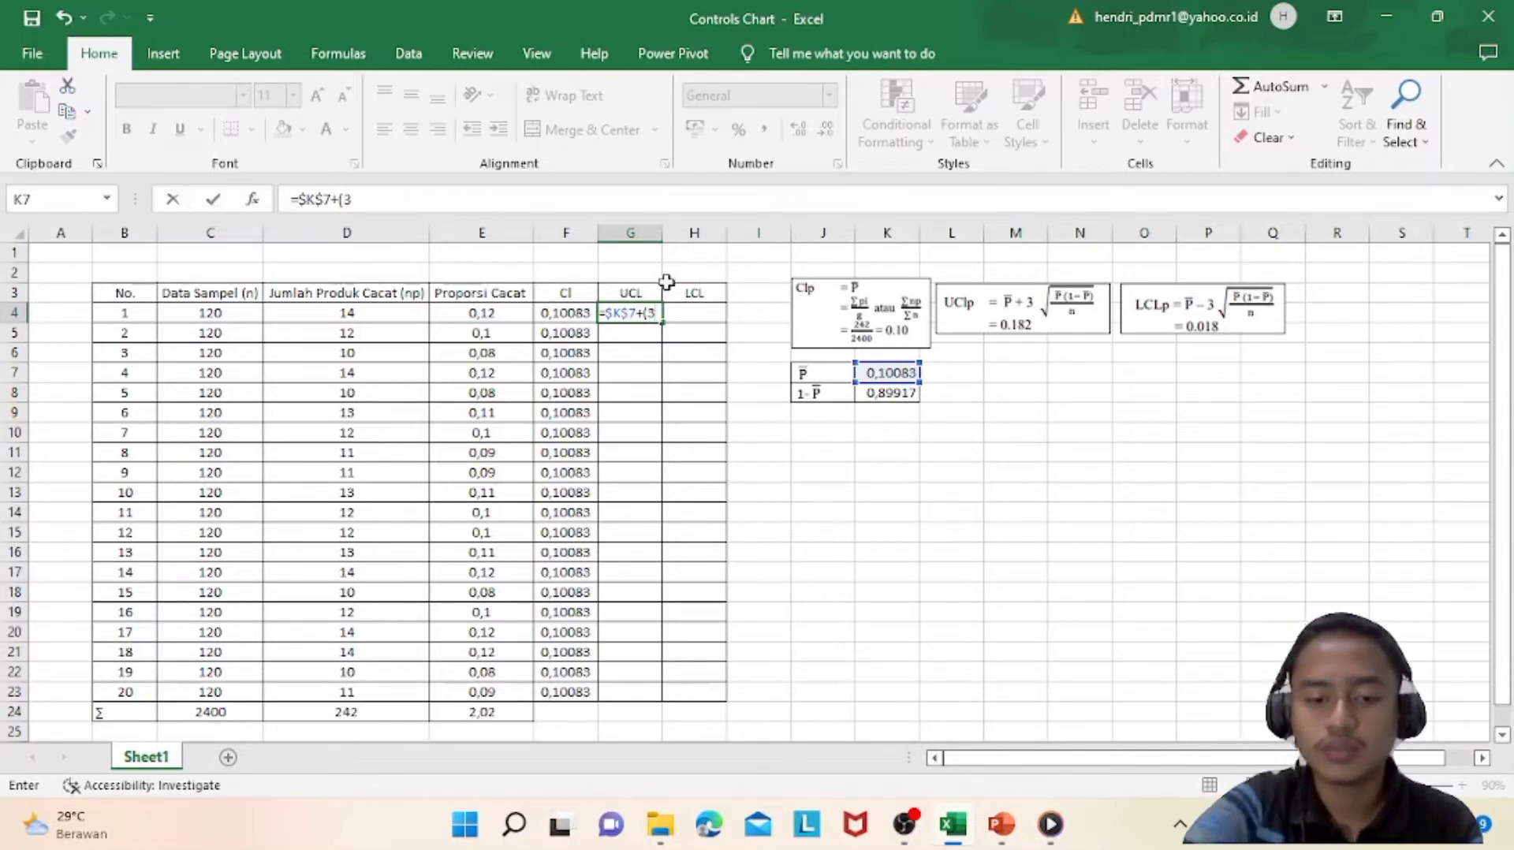
type("*")
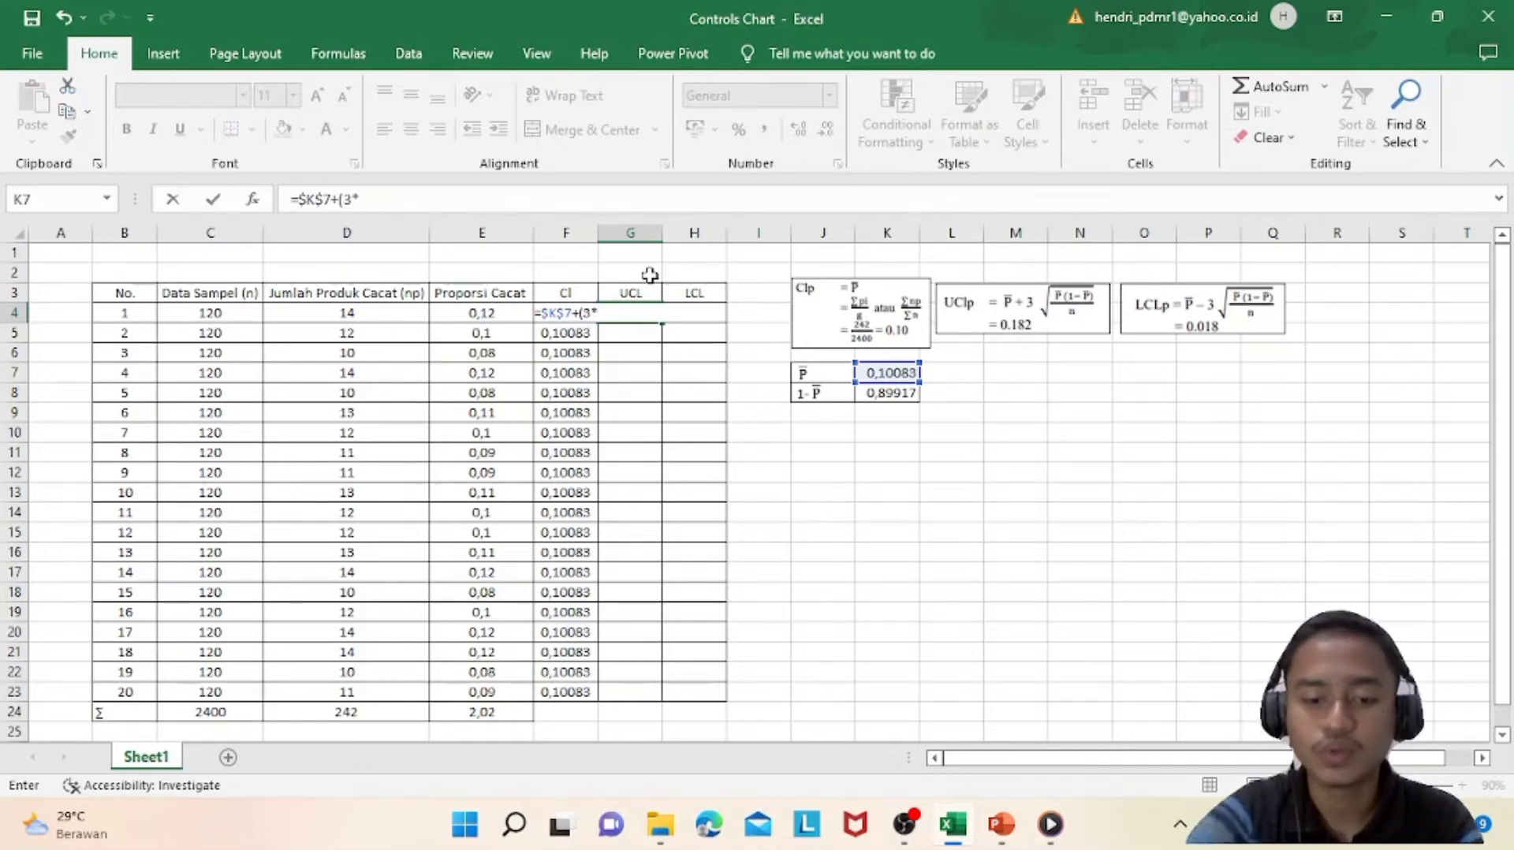
type("(")
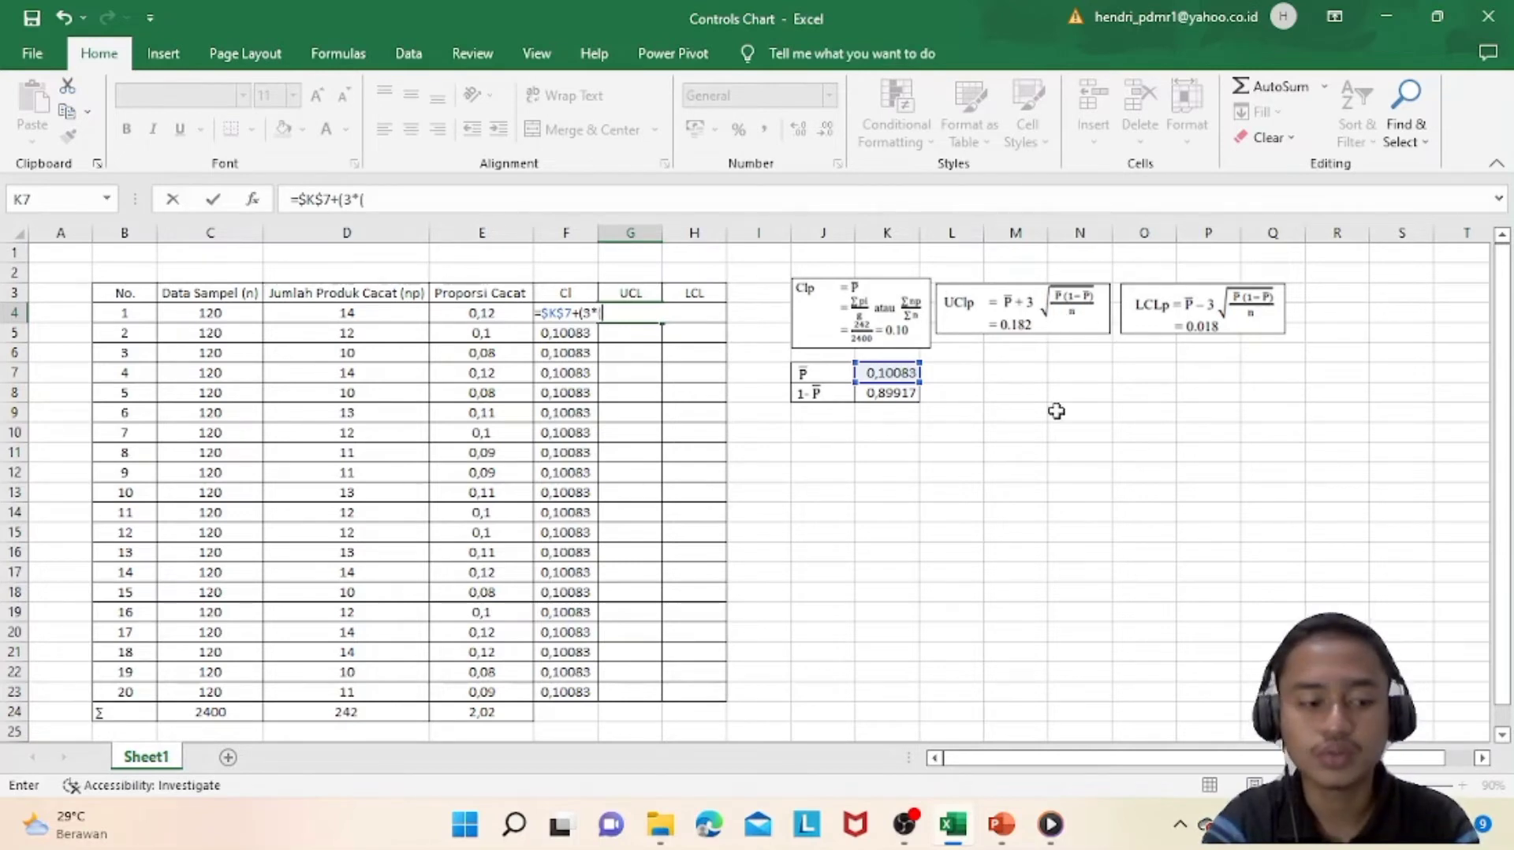
Extend the UCL formula in G4 with a square root of the absolute P-bar and 1-P-bar references multiplied: SQRT(($K$7*$K$8
type("sqrt")
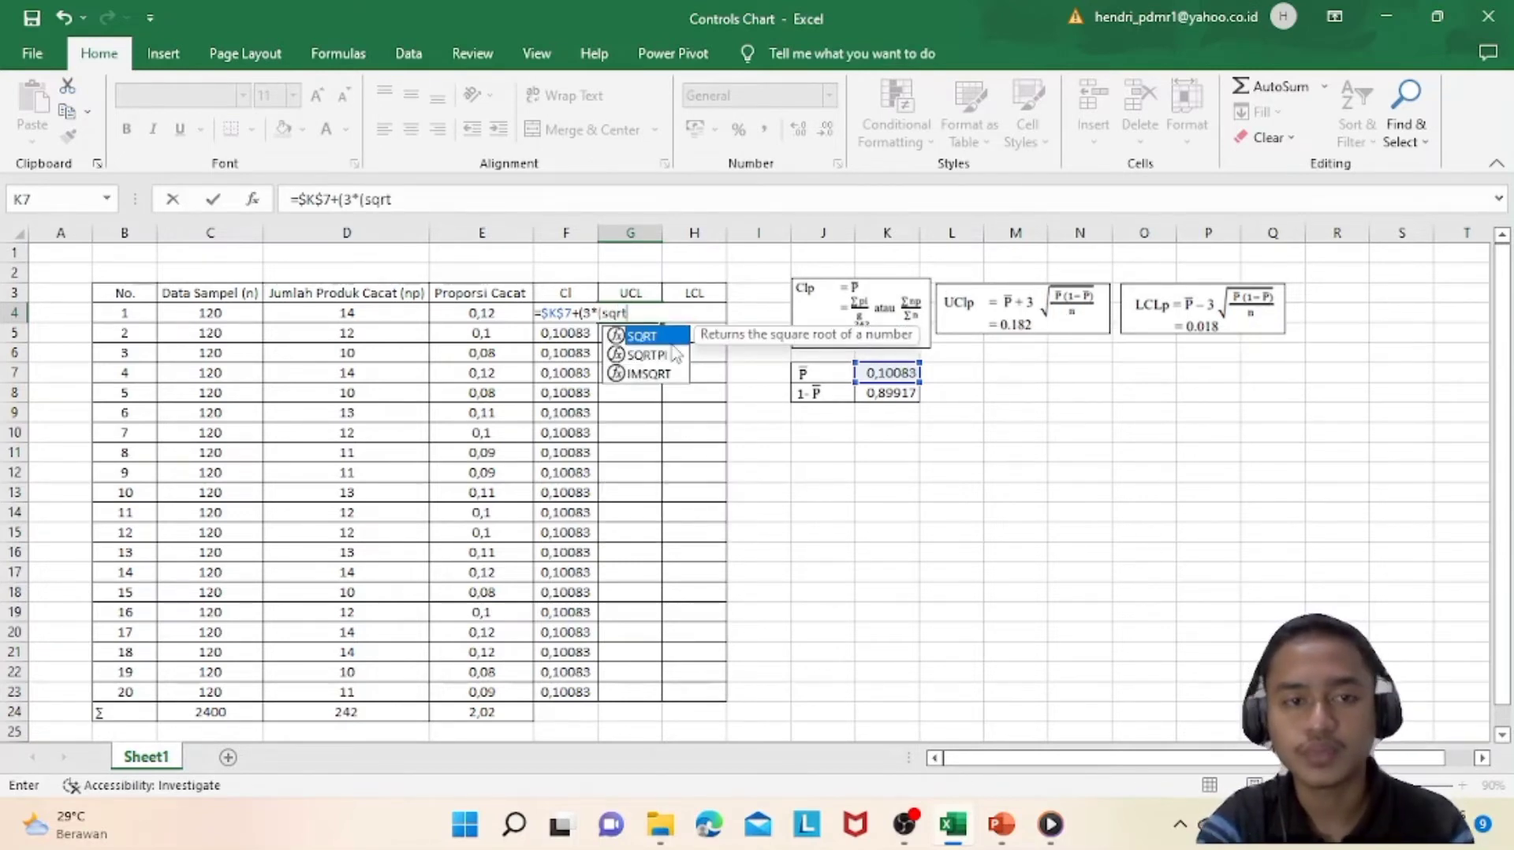
double_click(642, 336)
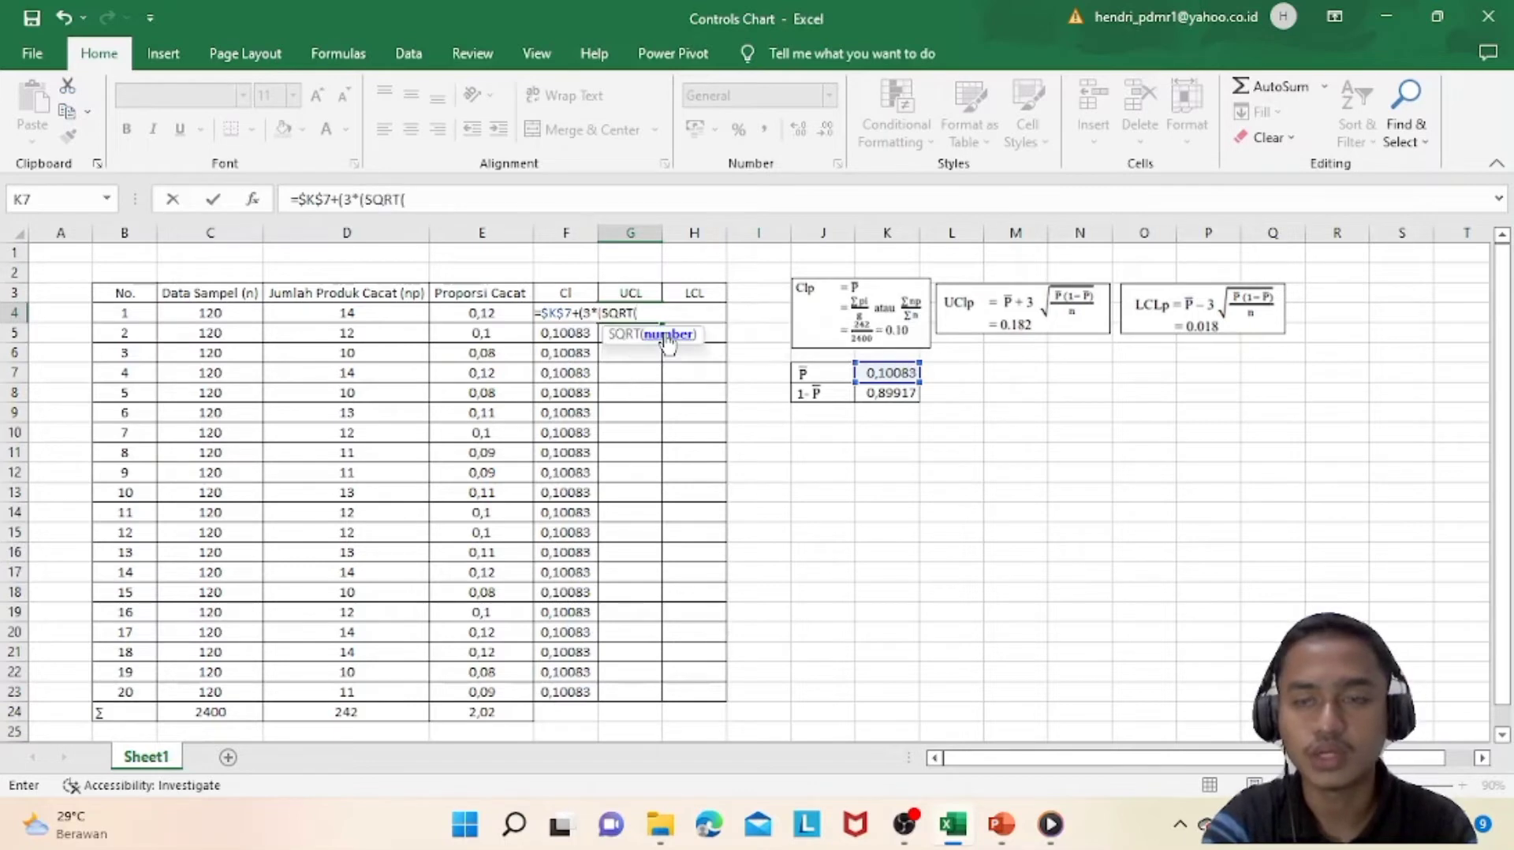
left_click(887, 374)
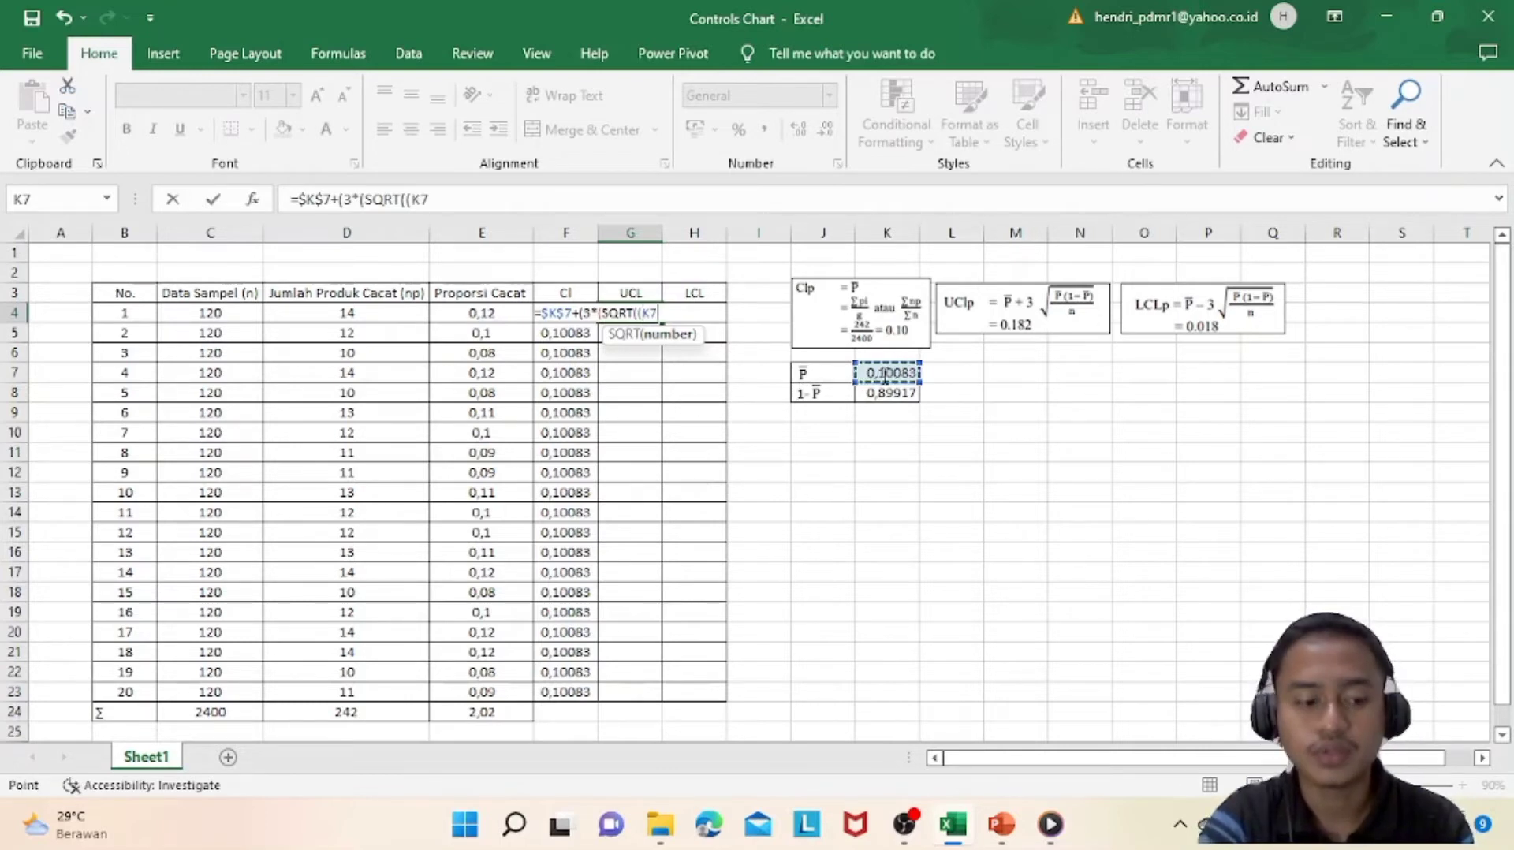
key("F4")
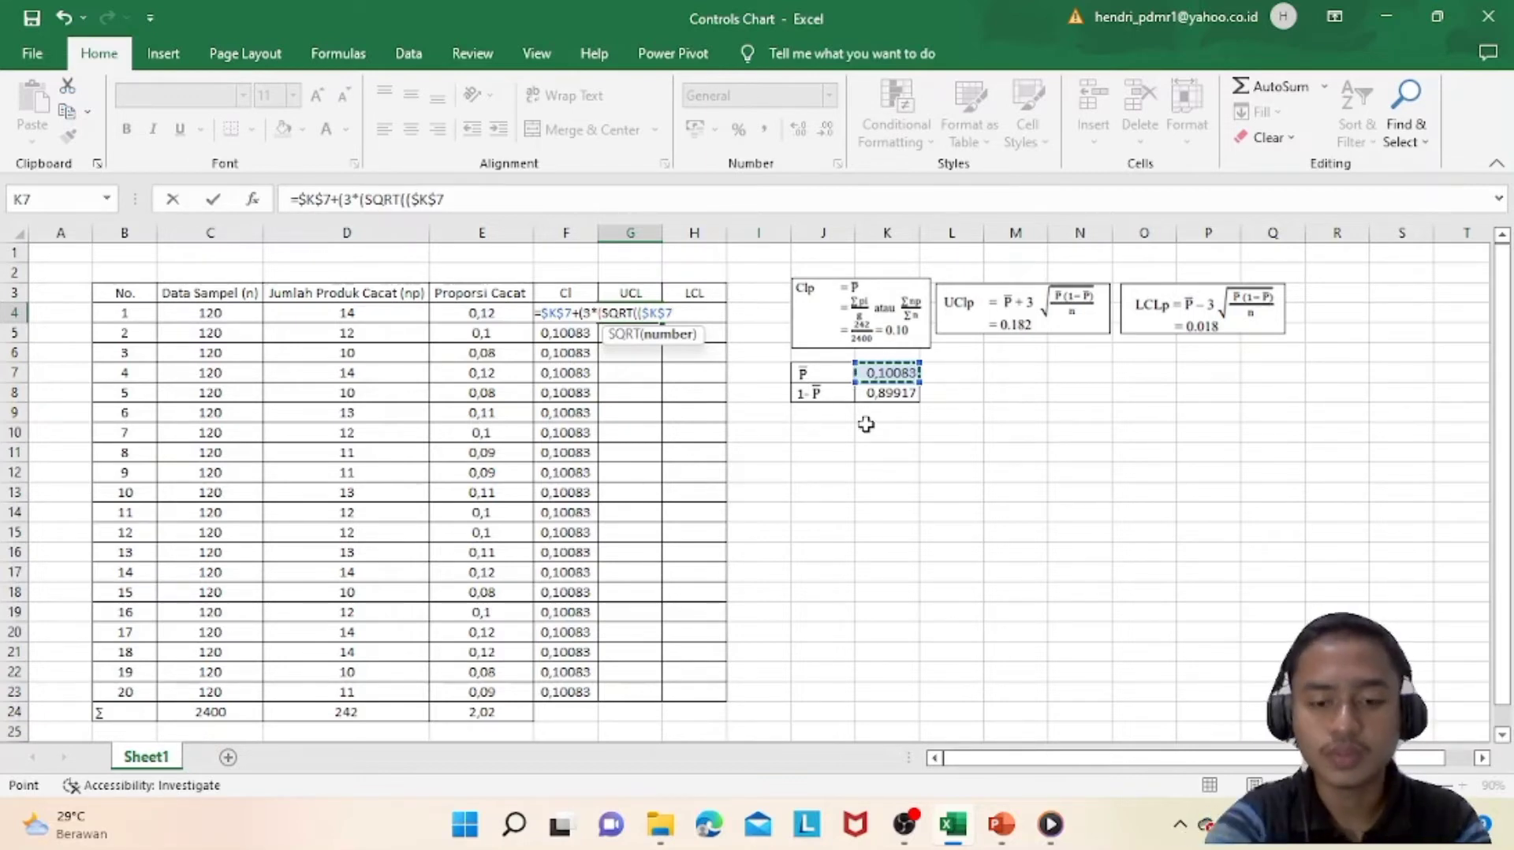
type("*")
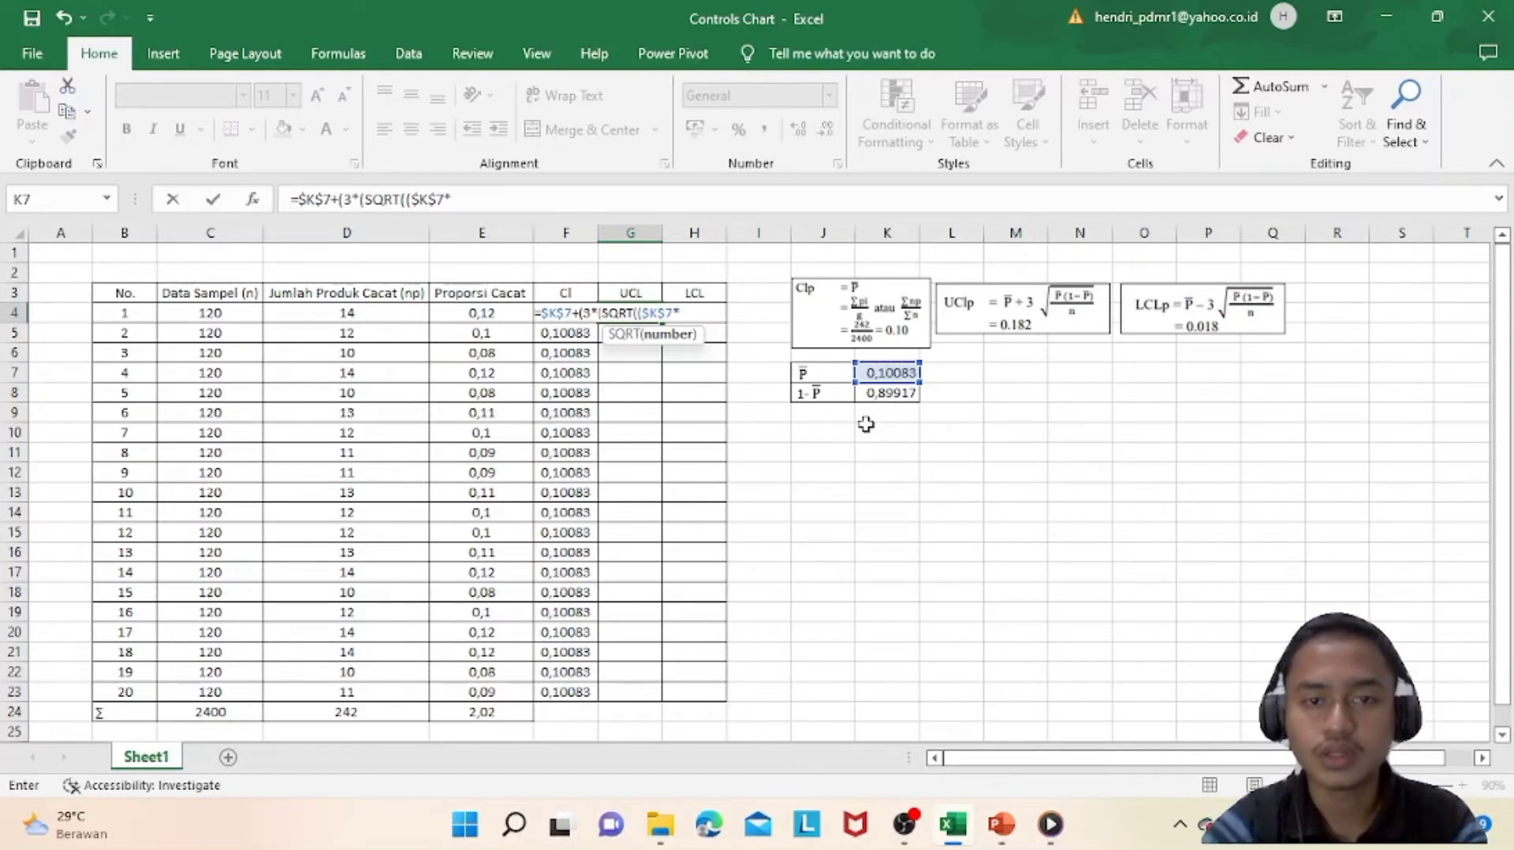
left_click(907, 392)
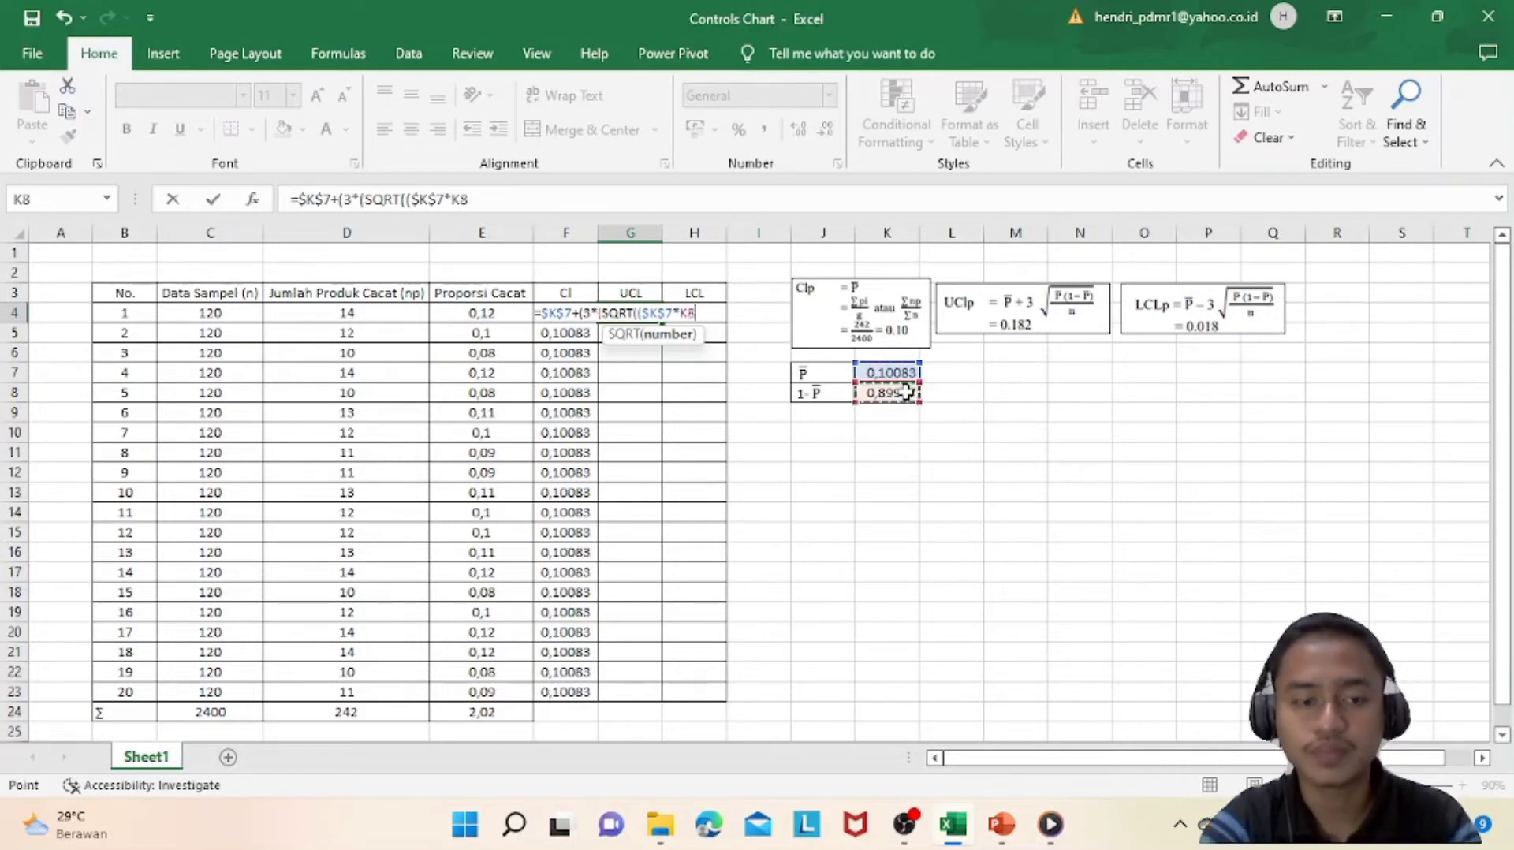
key("F4")
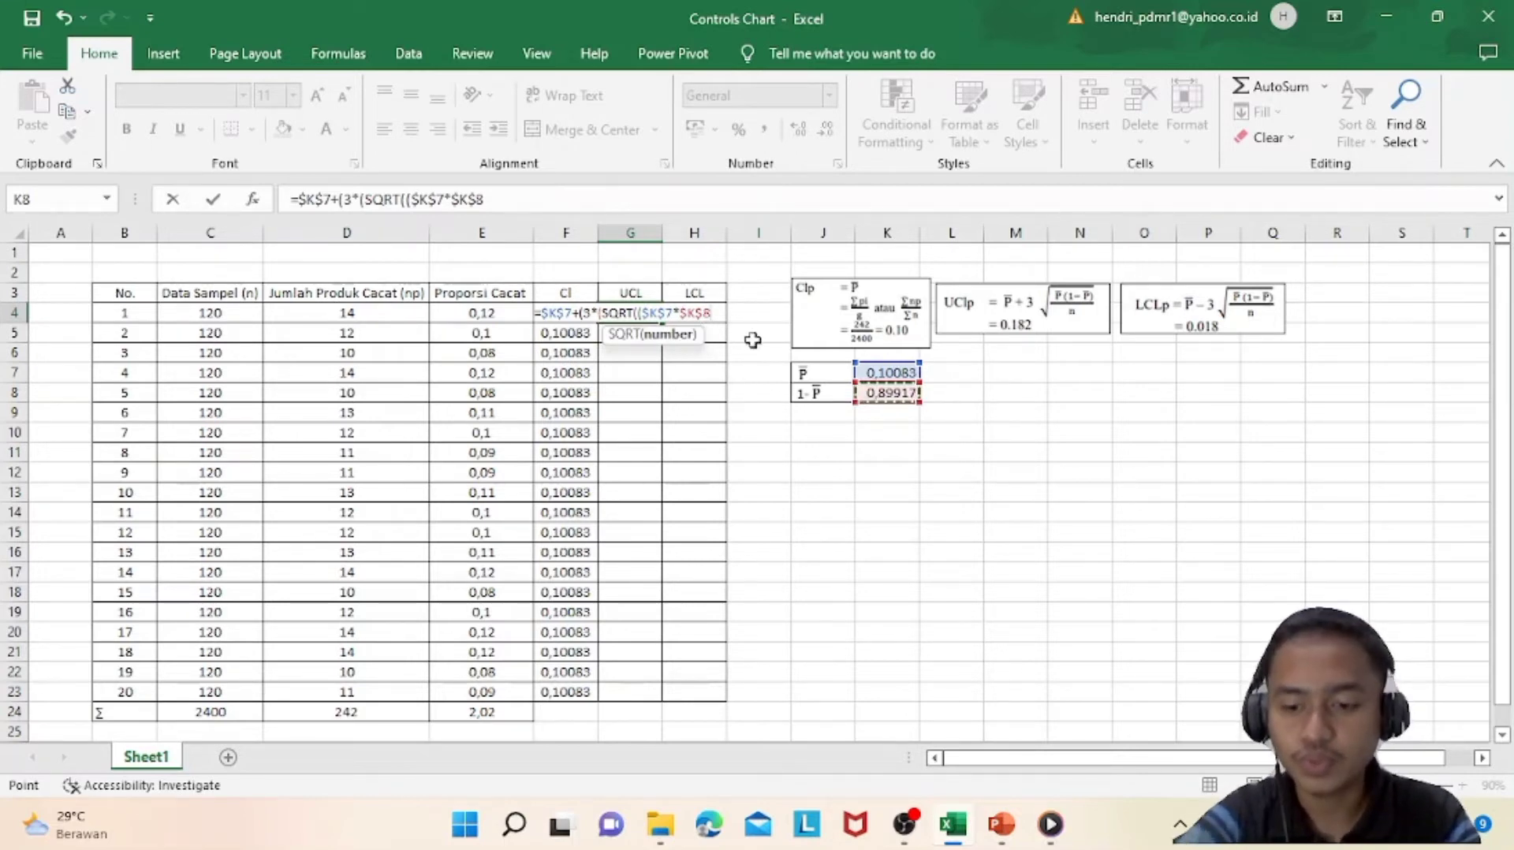
Complete the G4 formula as =$K$7+(3*(SQRT(($K$7*$K$8)/$C$4))) and fill it down through G23
type(")/")
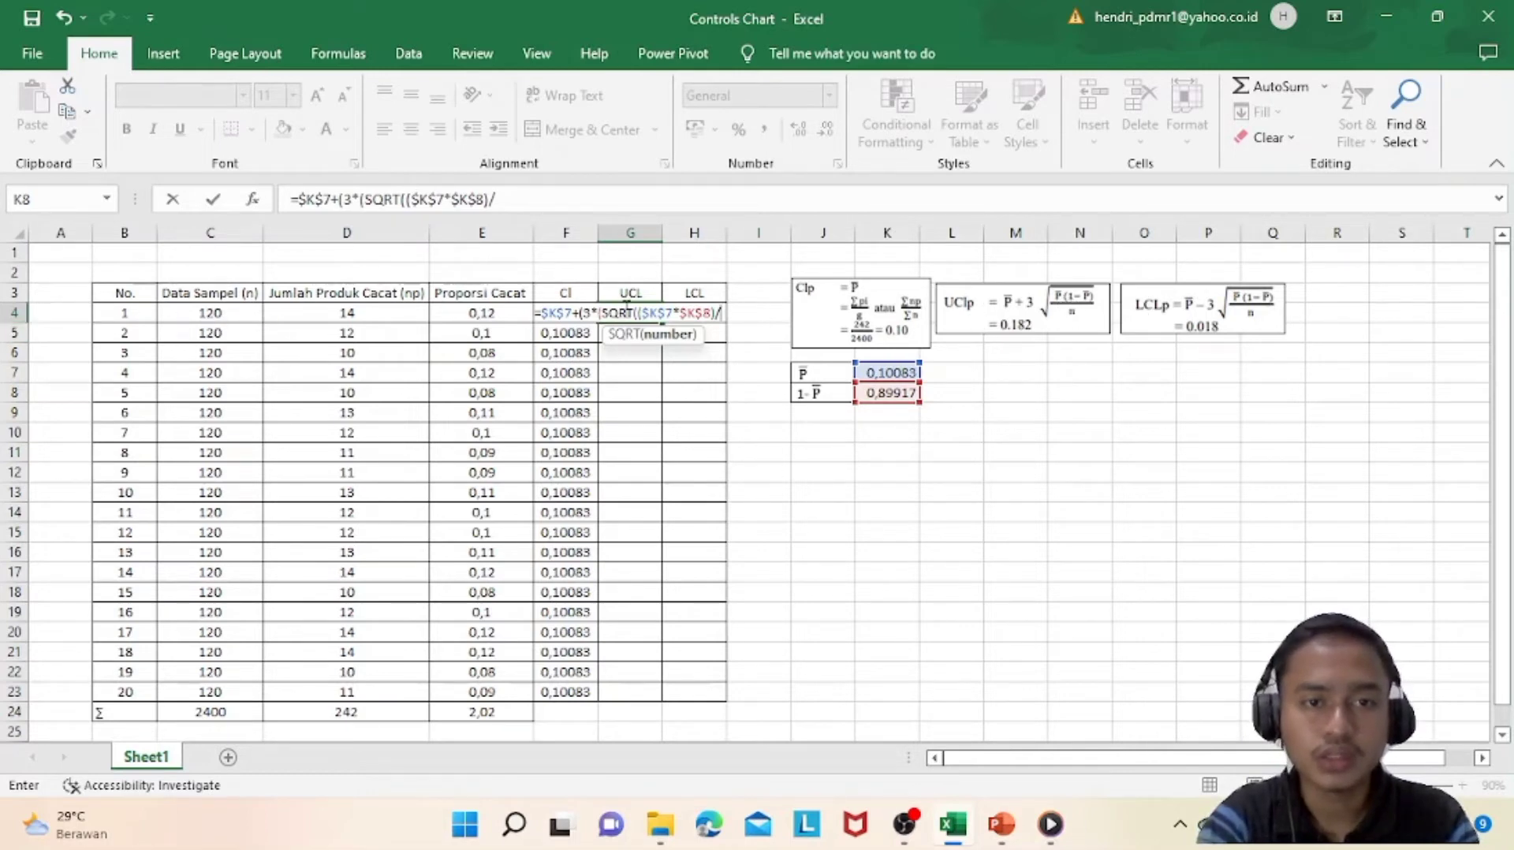
left_click(205, 312)
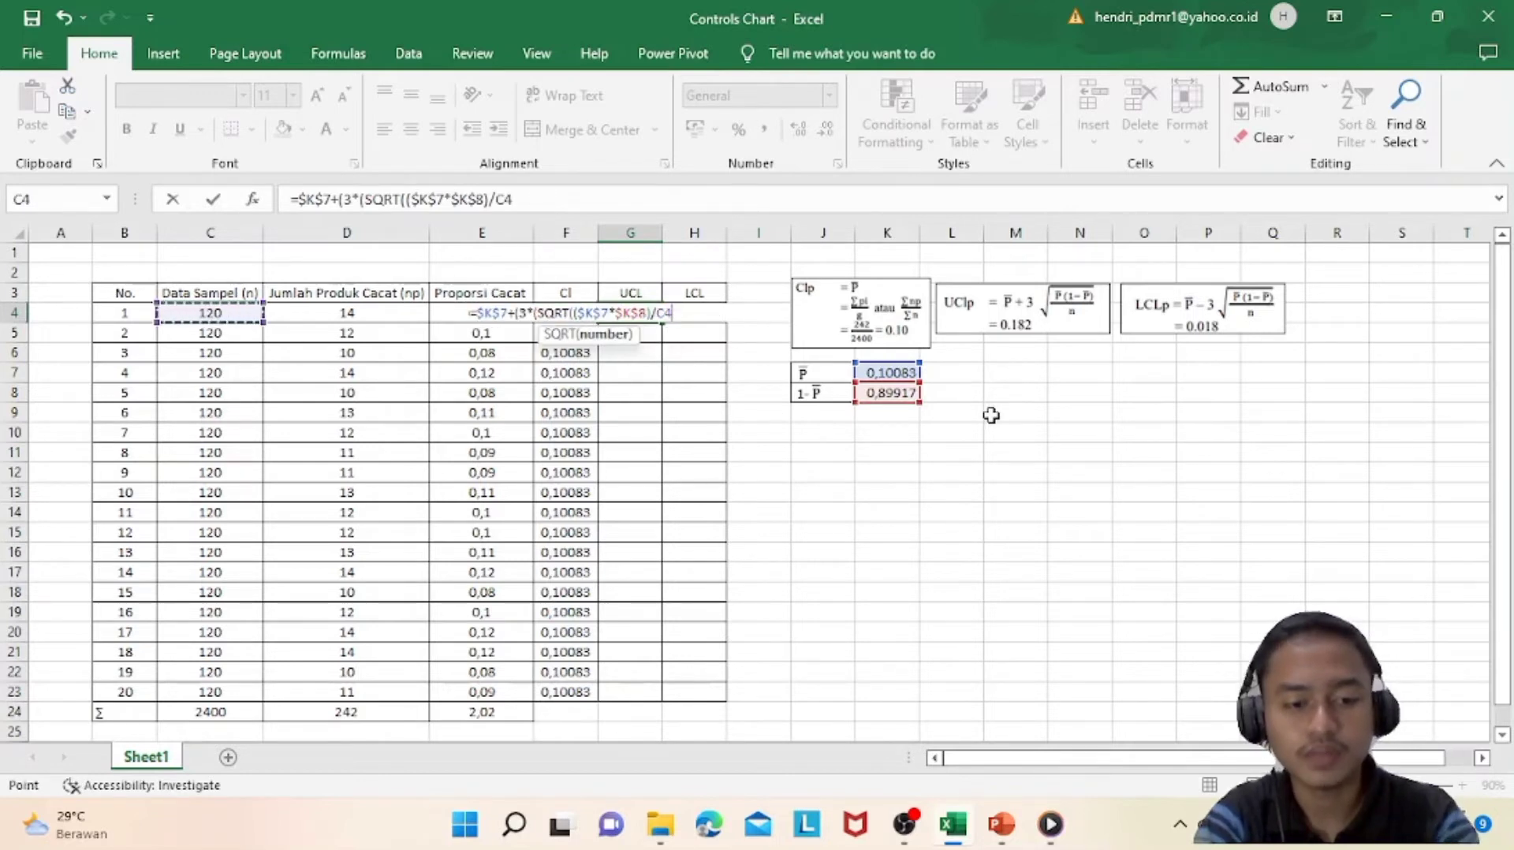
key("F4")
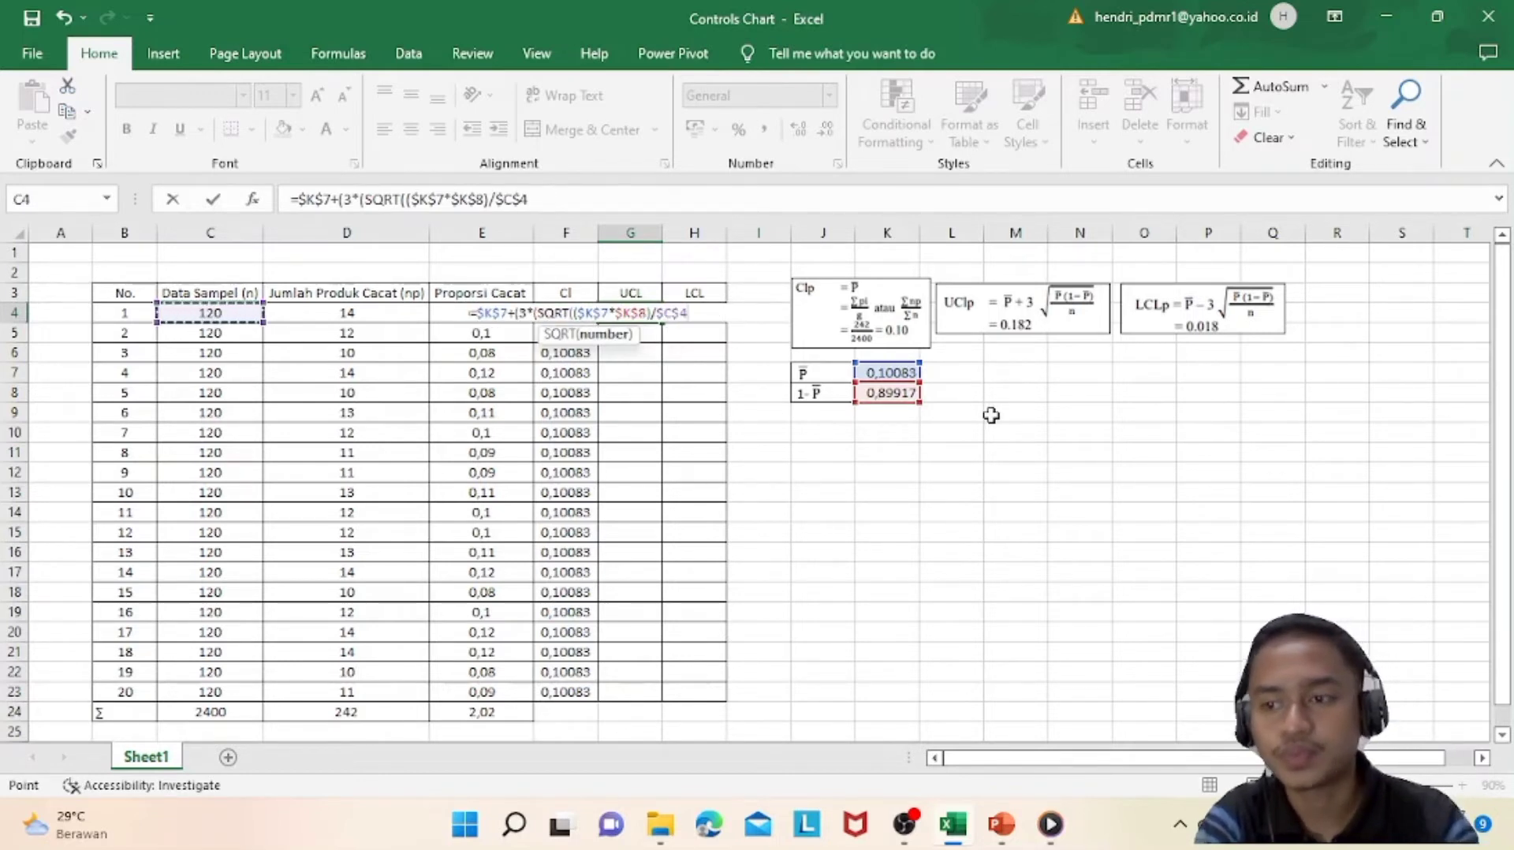
type(")))")
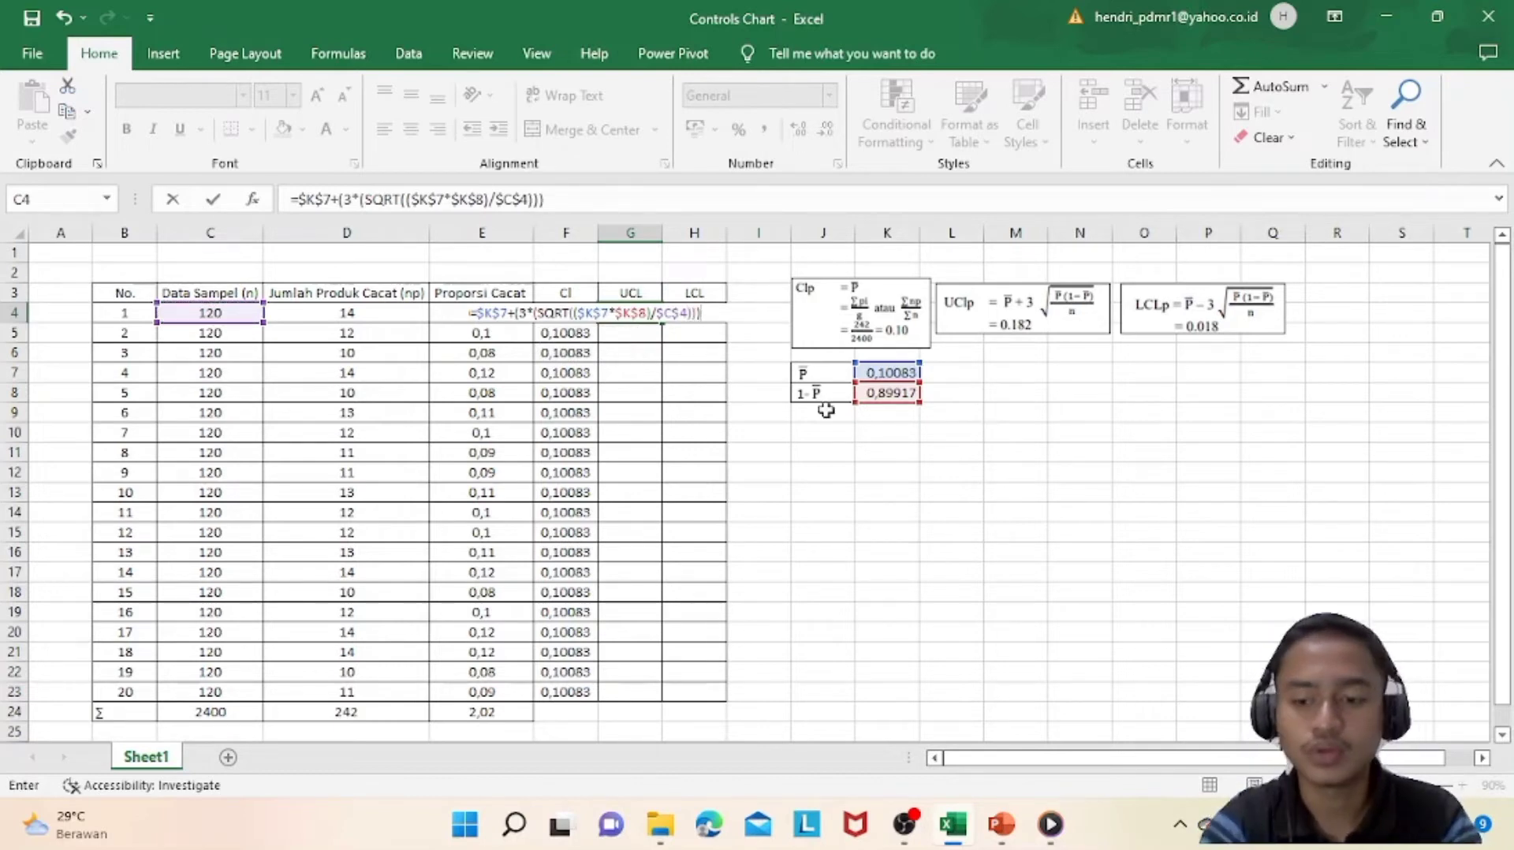
key("Return")
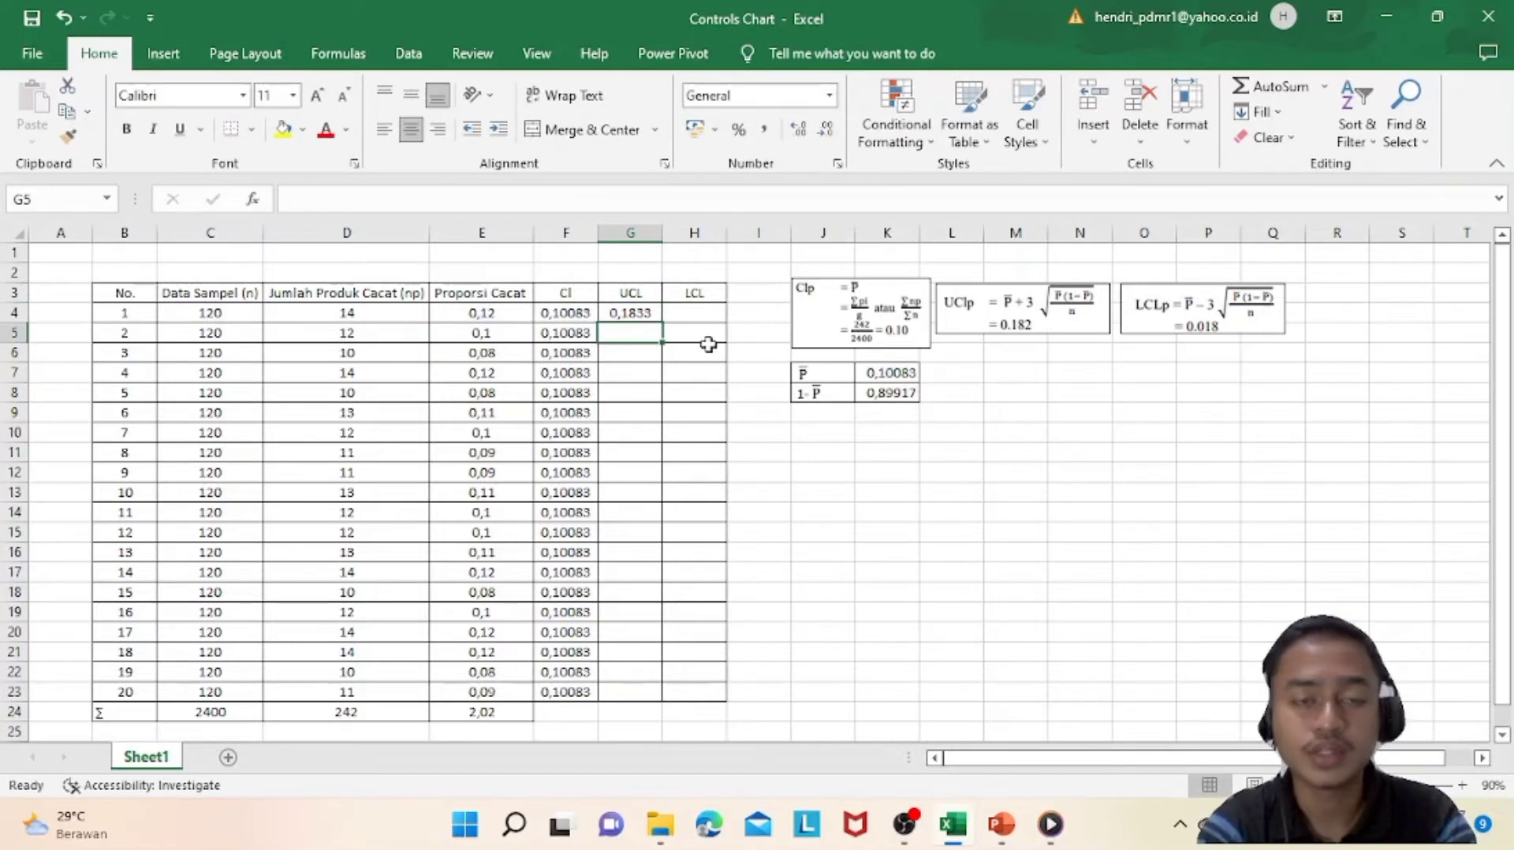
left_click(645, 309)
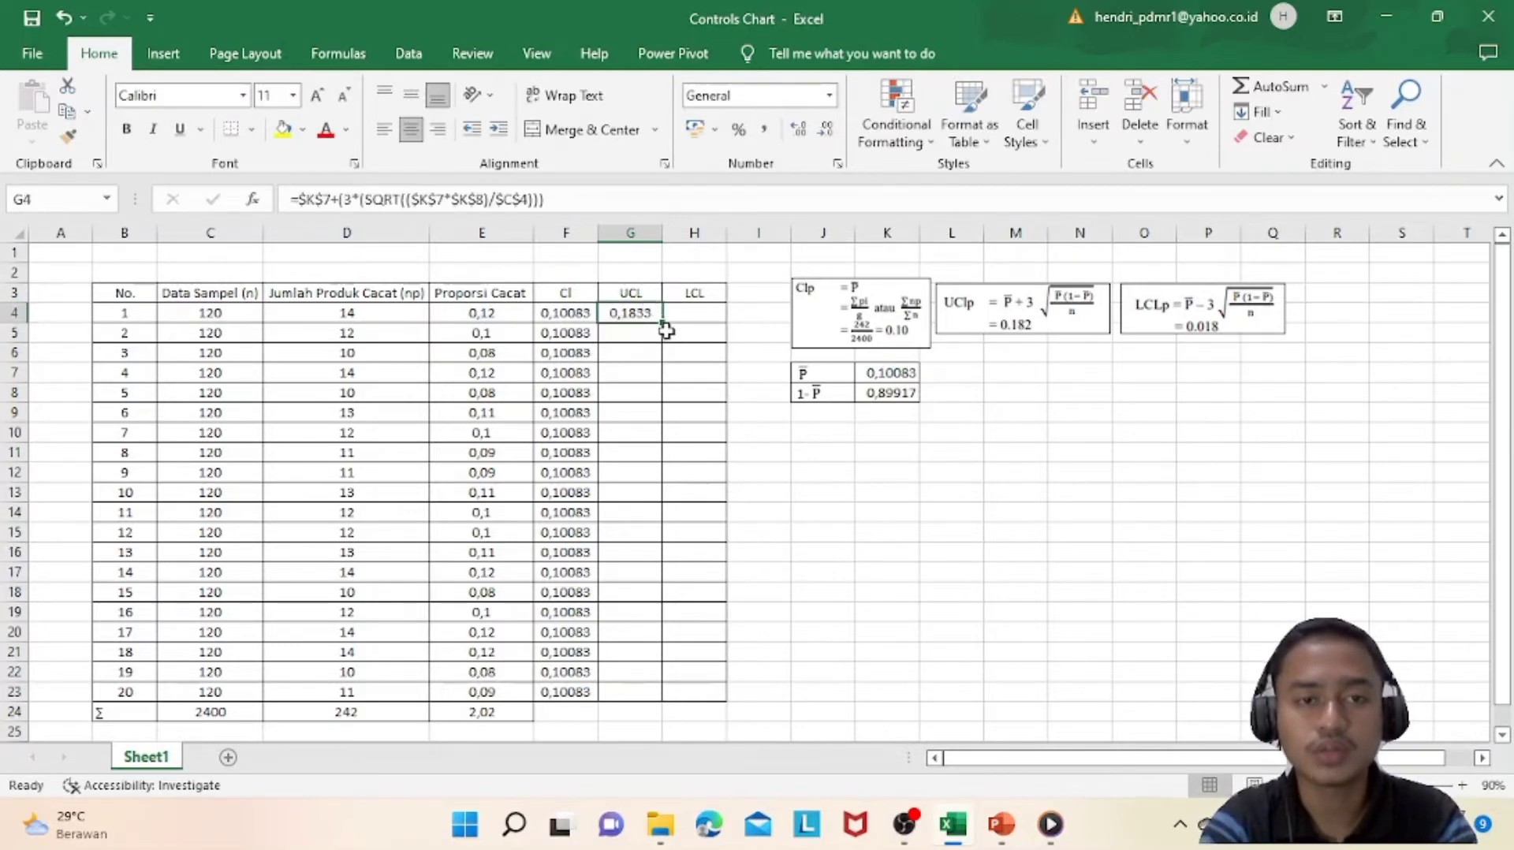
left_click_drag(665, 325, 619, 698)
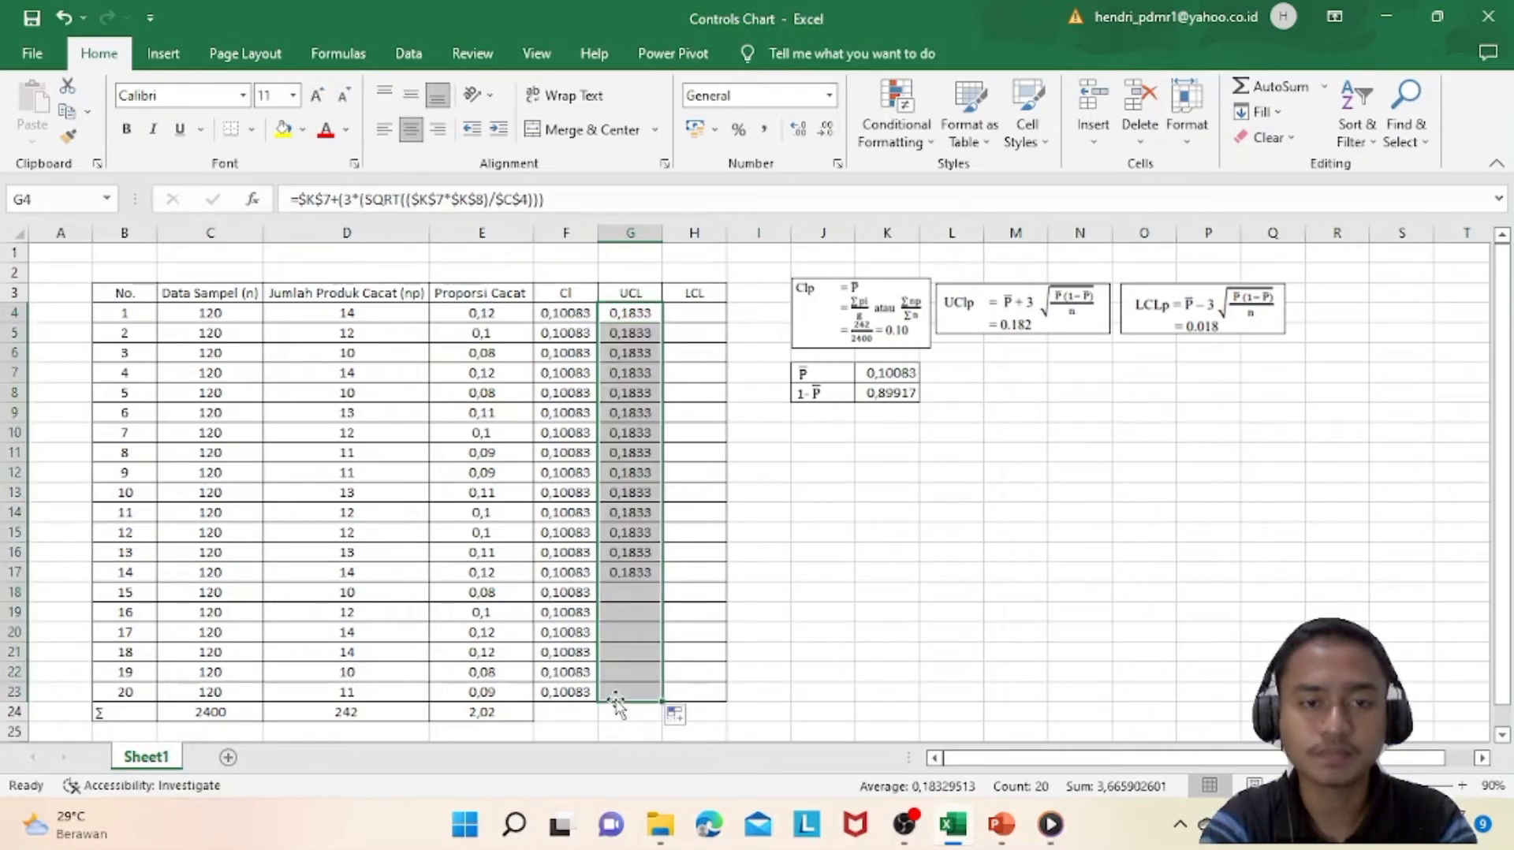
Begin the LCL formula in H4 with the absolute P-bar reference minus three times a nested term: =$K$7-(3*(
double_click(706, 310)
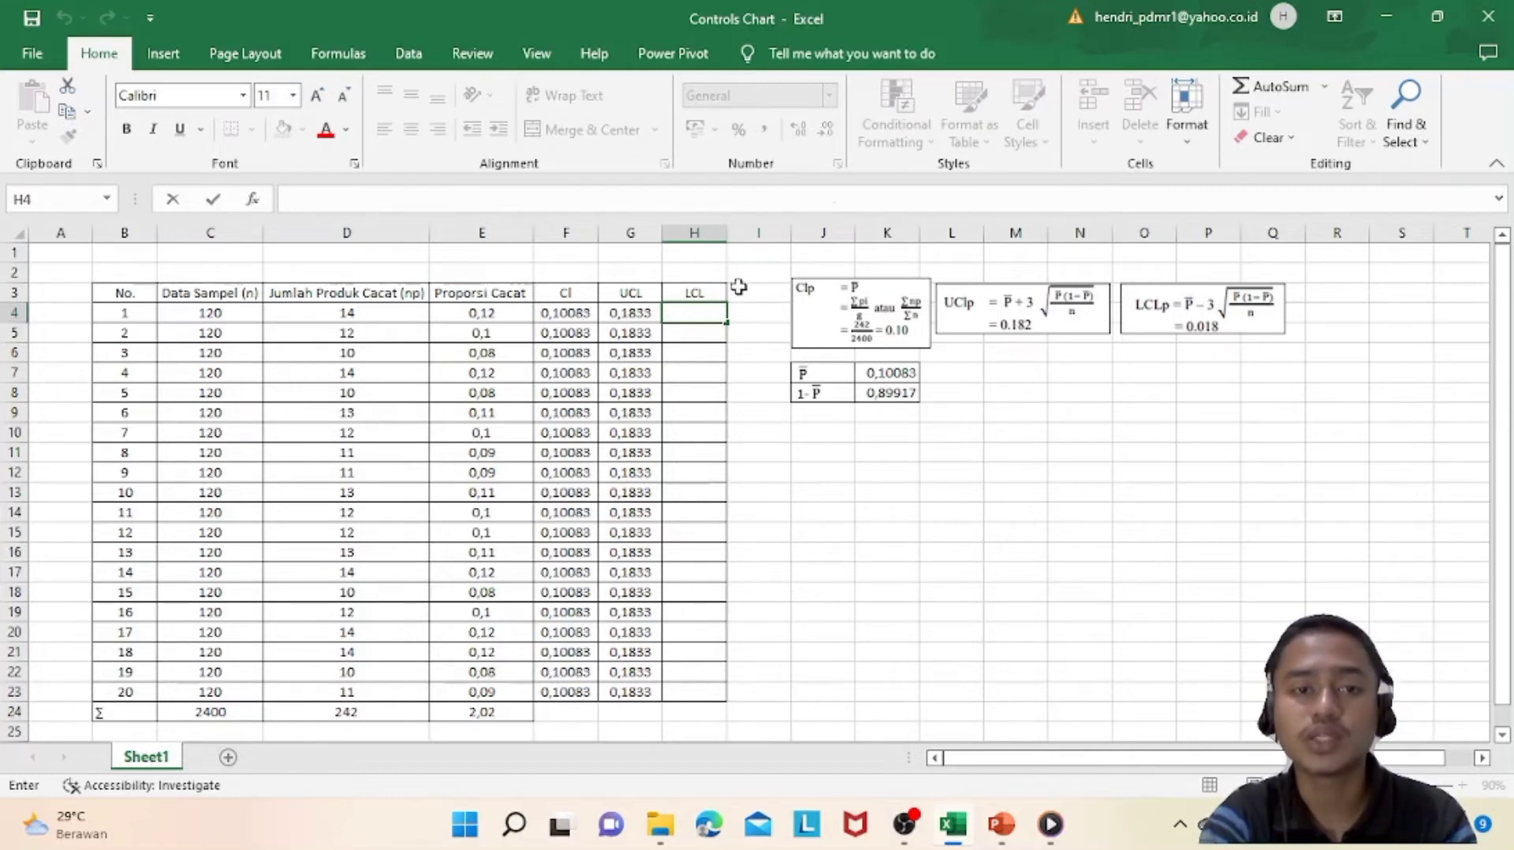
left_click(702, 314)
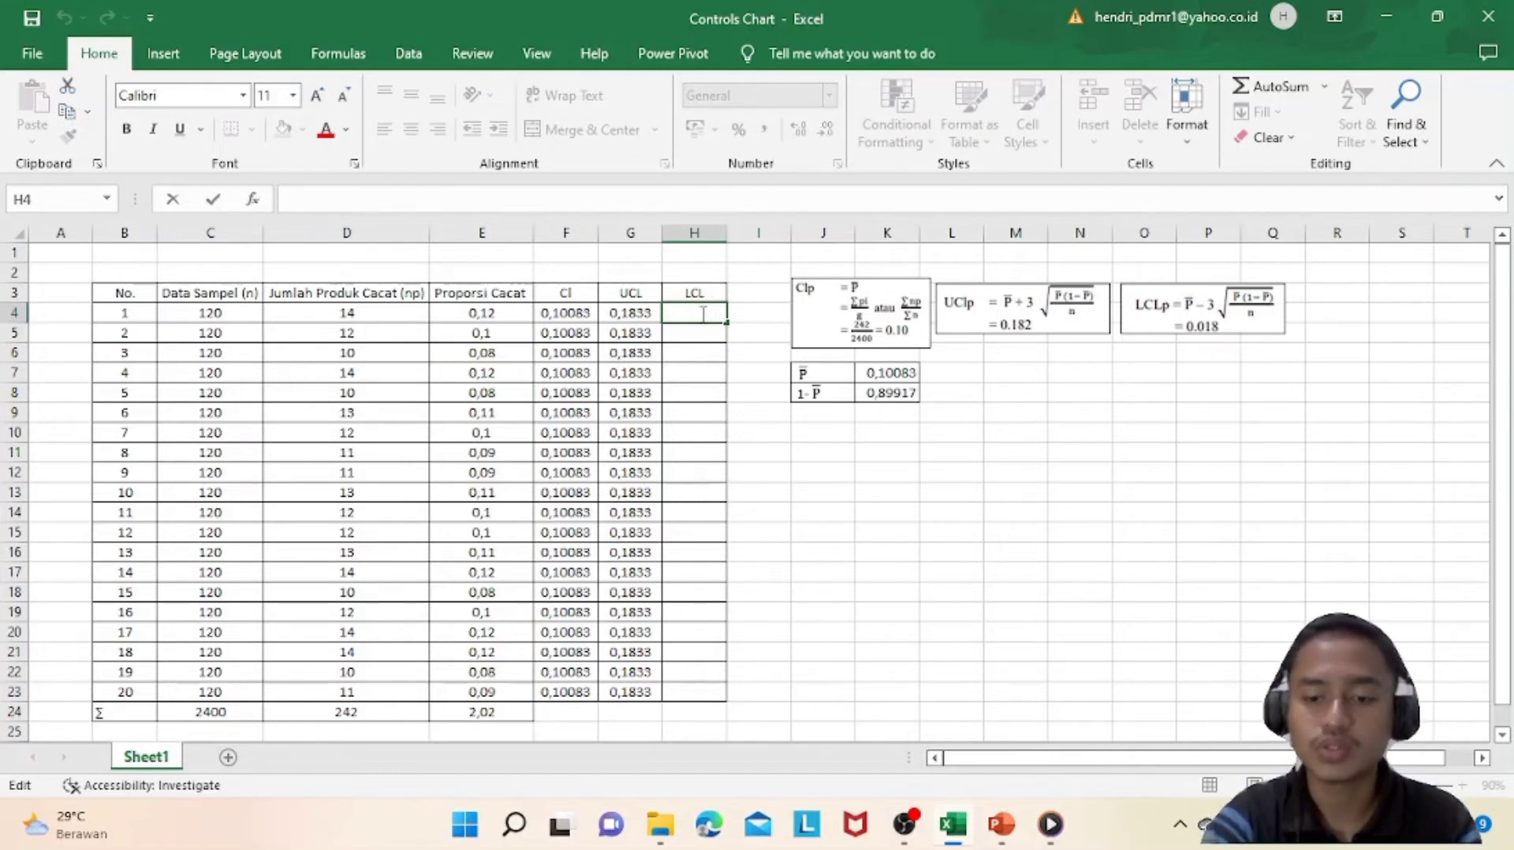
type("=")
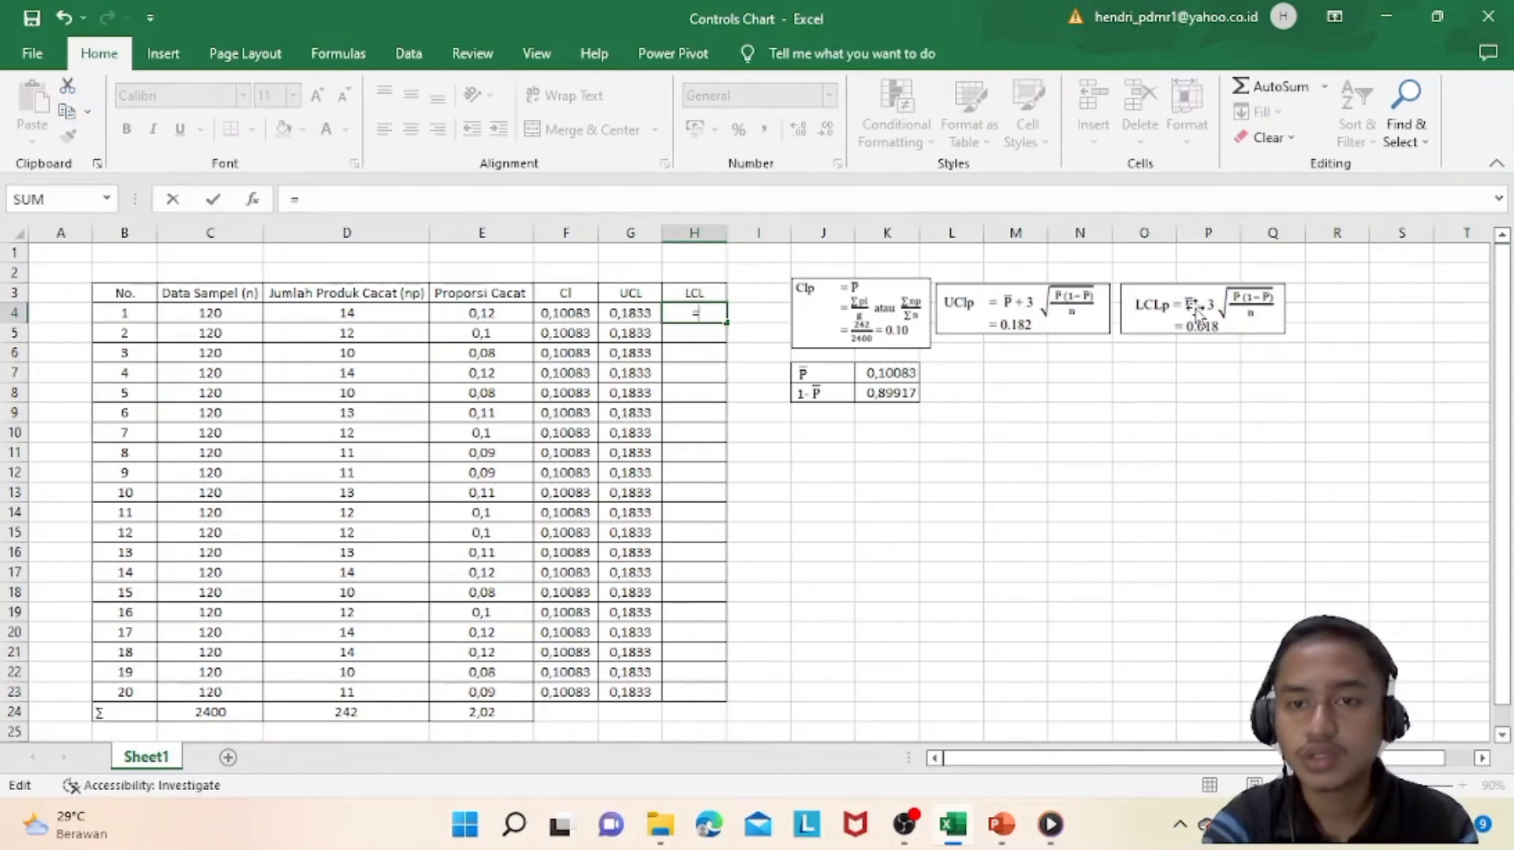
left_click(901, 367)
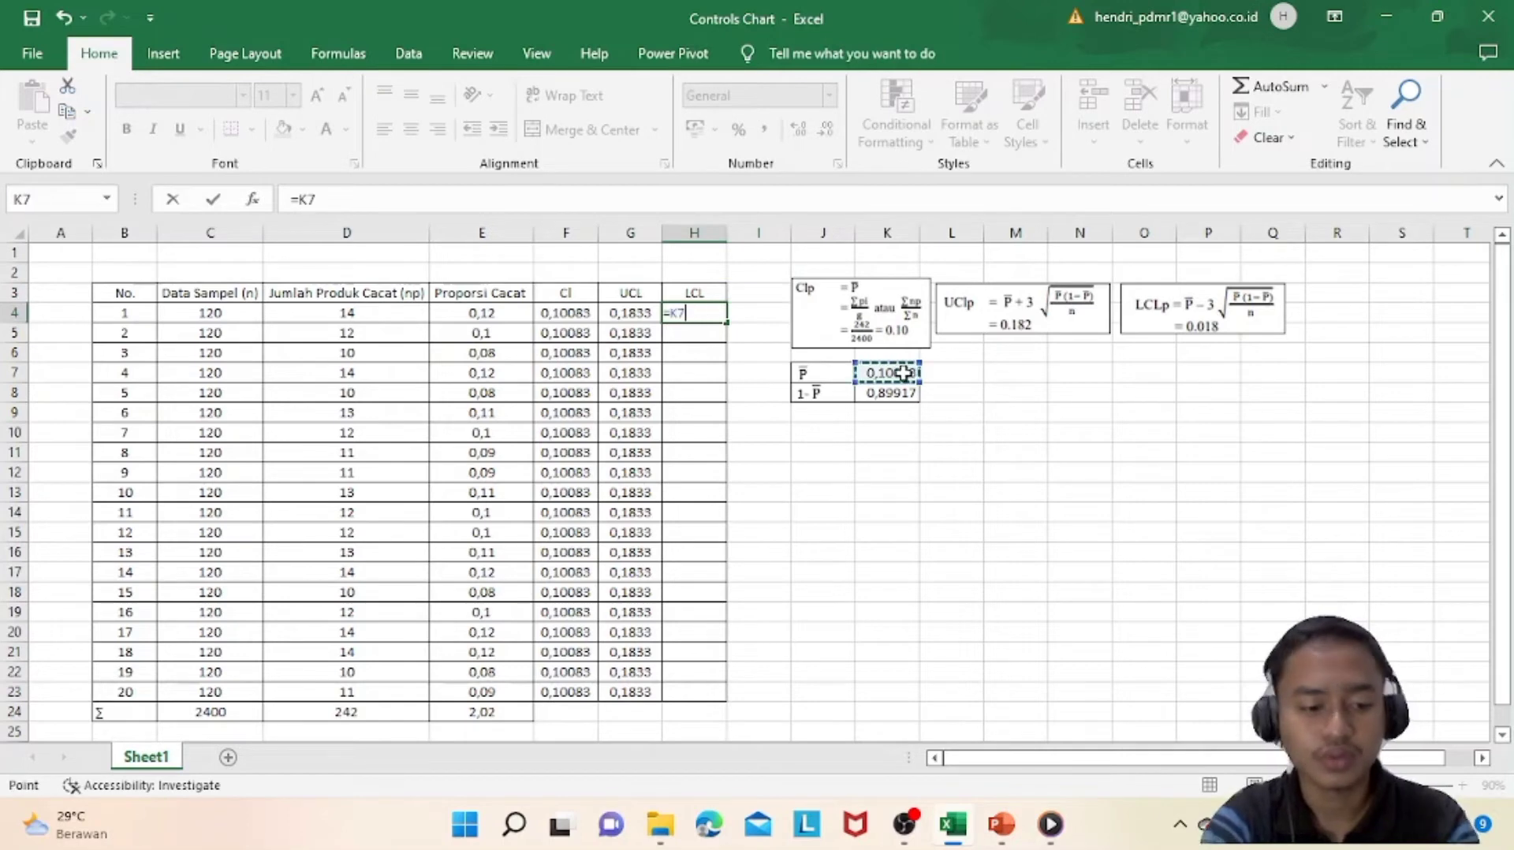
key("F4")
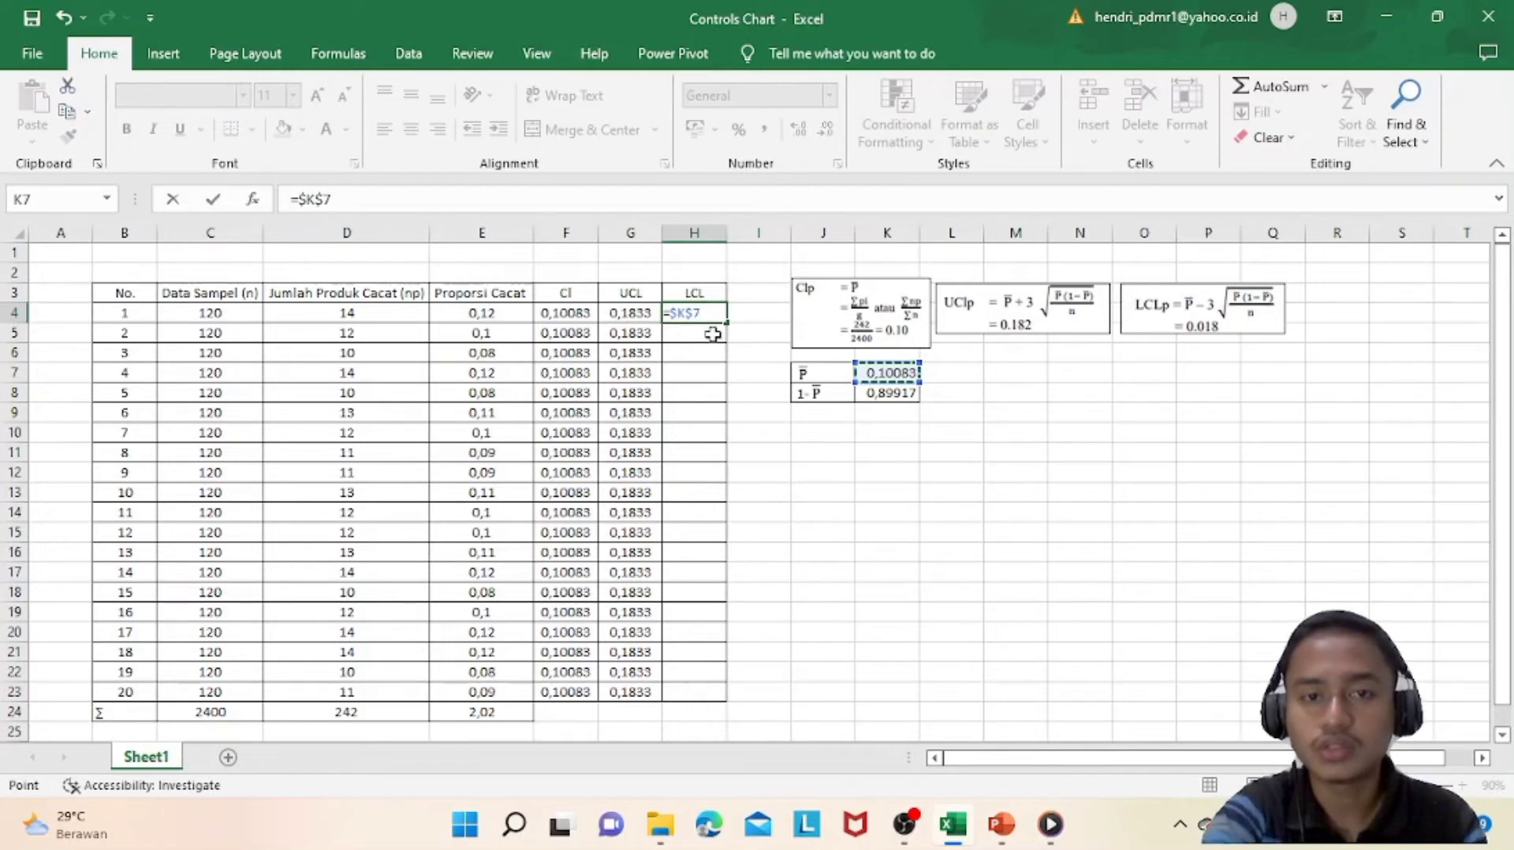
type("-")
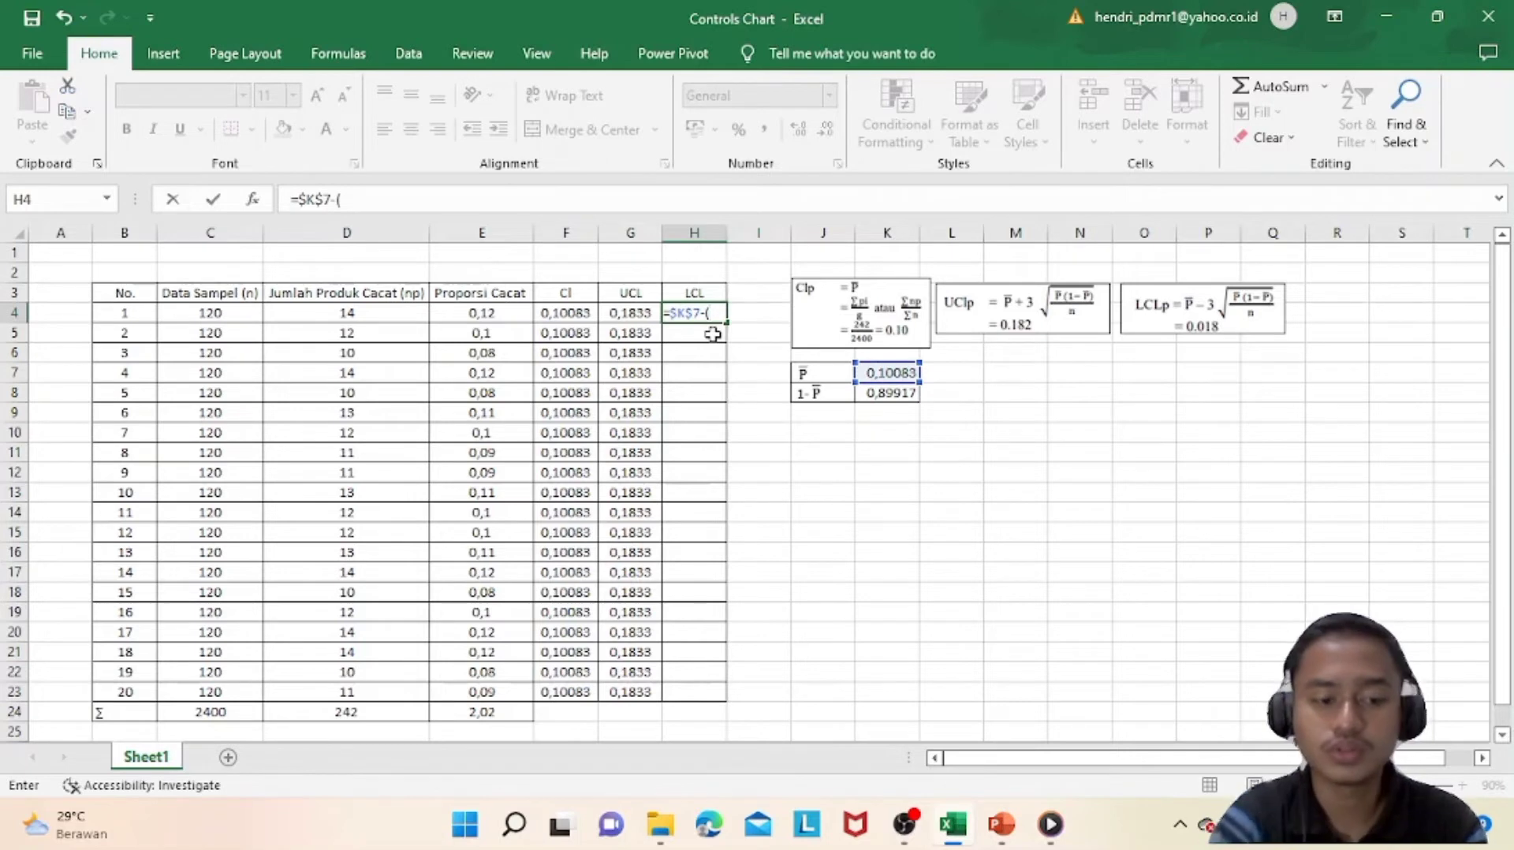
type("(3*")
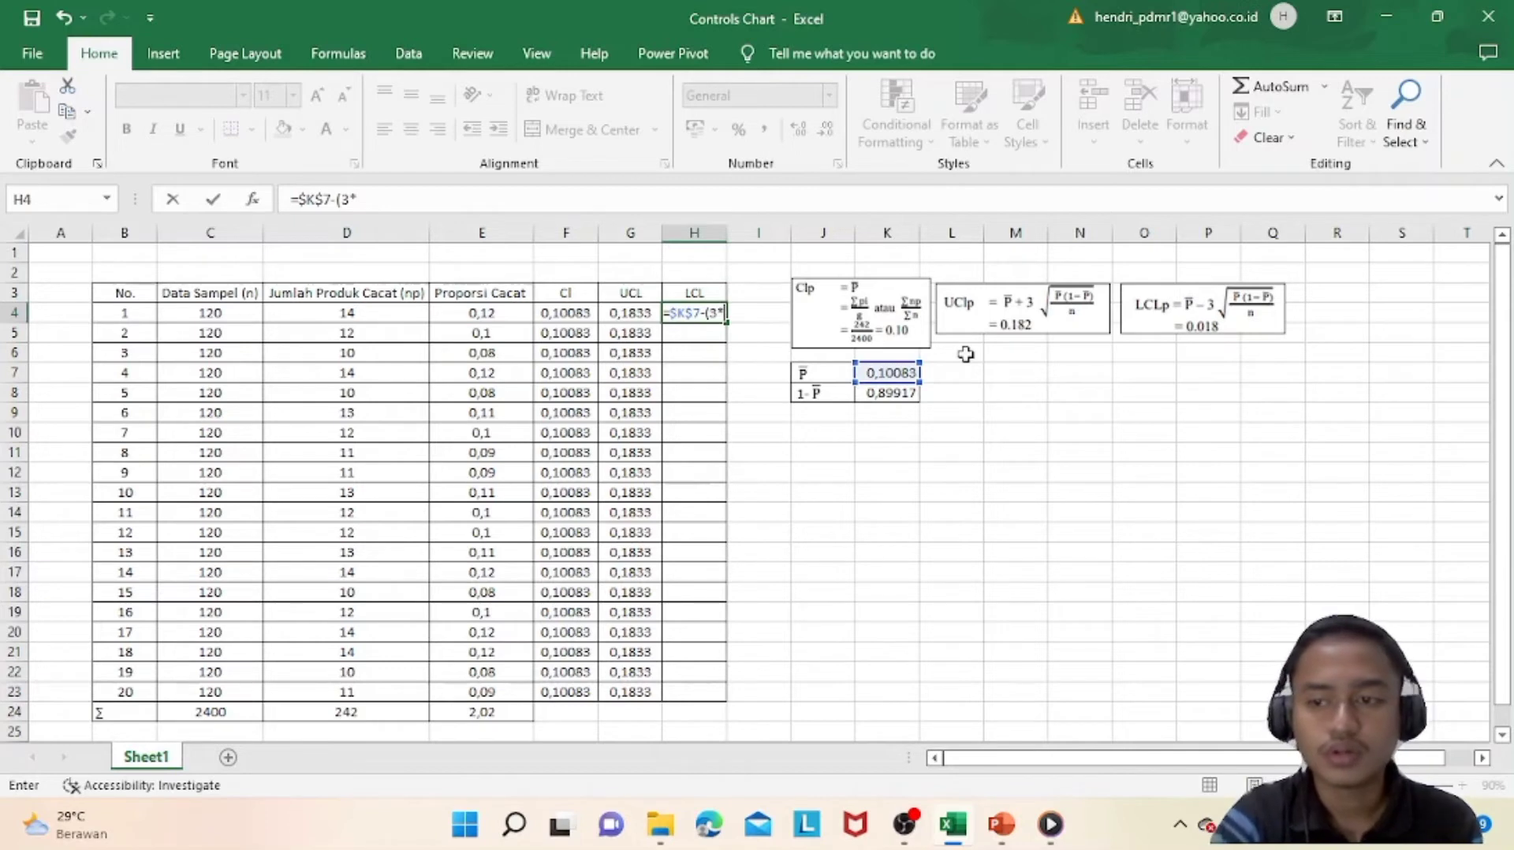
type("(")
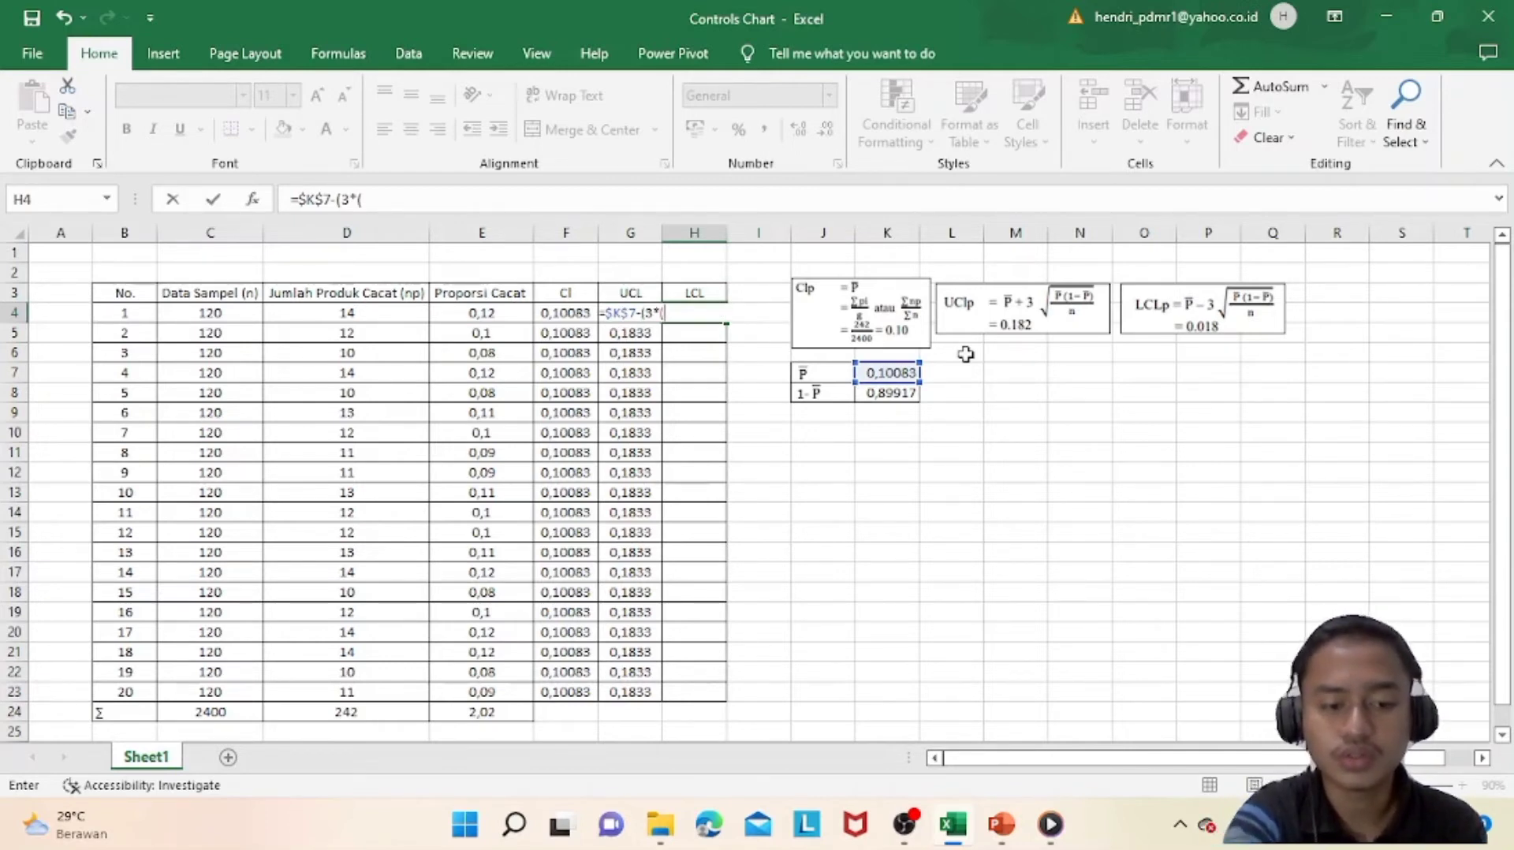
Add the square root of P-bar times 1-P-bar to the LCL formula with absolute references: SQRT(($K$7*$K$8
type("sqrt")
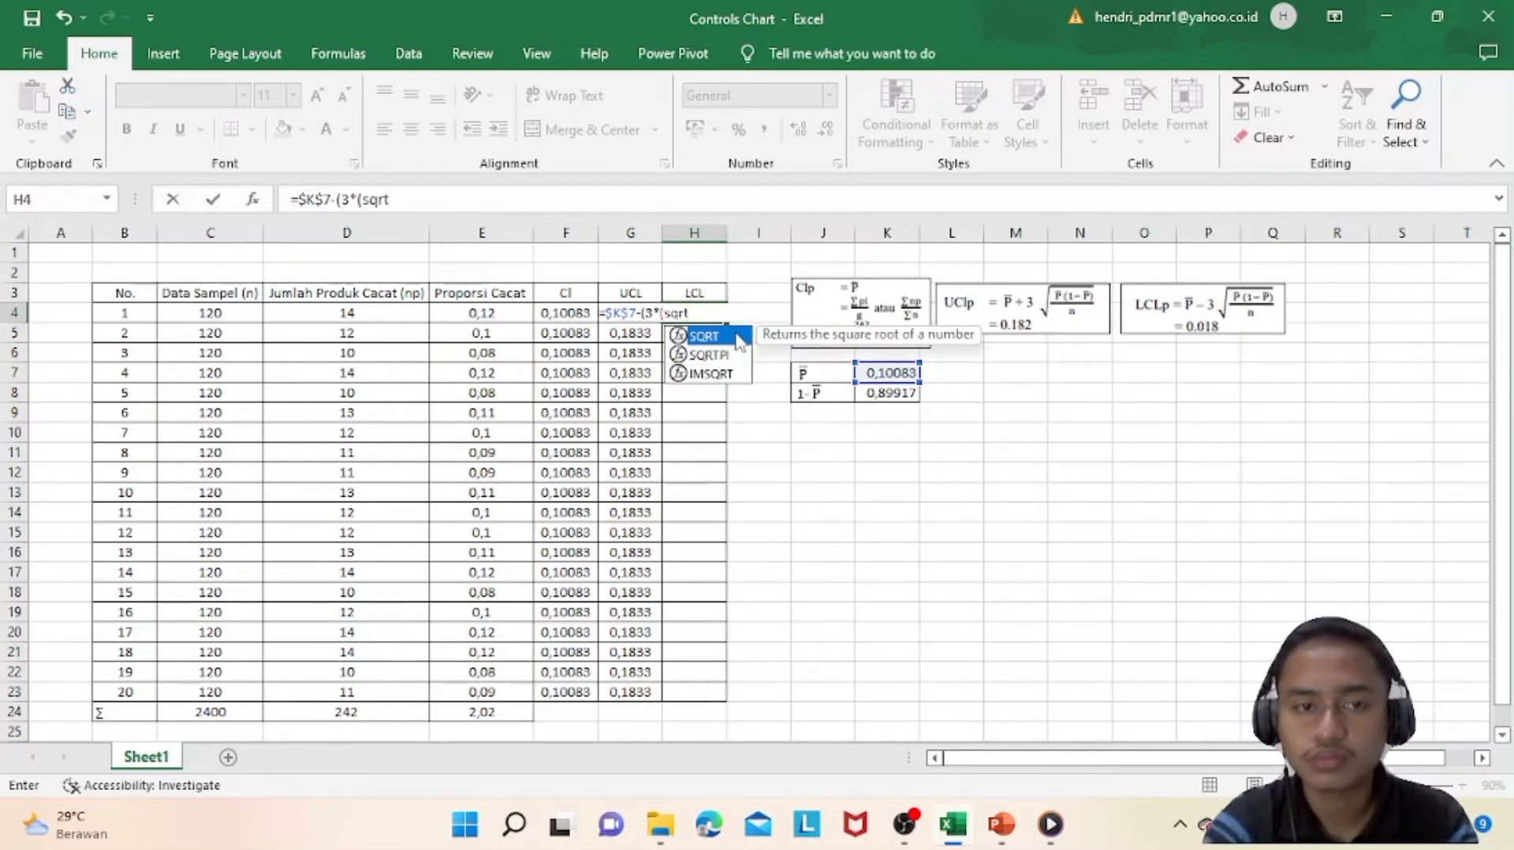
double_click(739, 341)
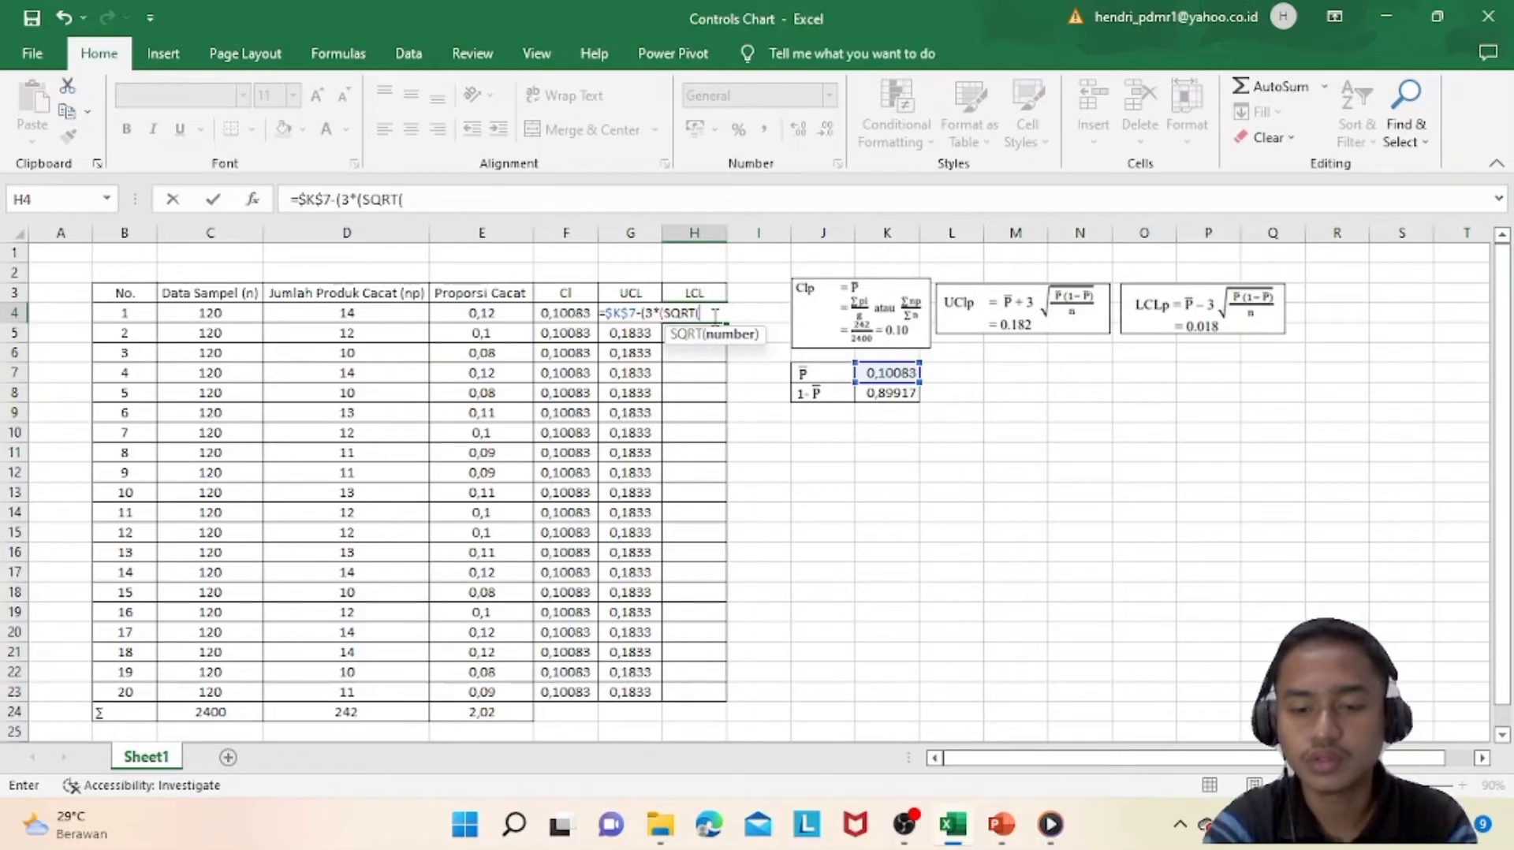
type("(")
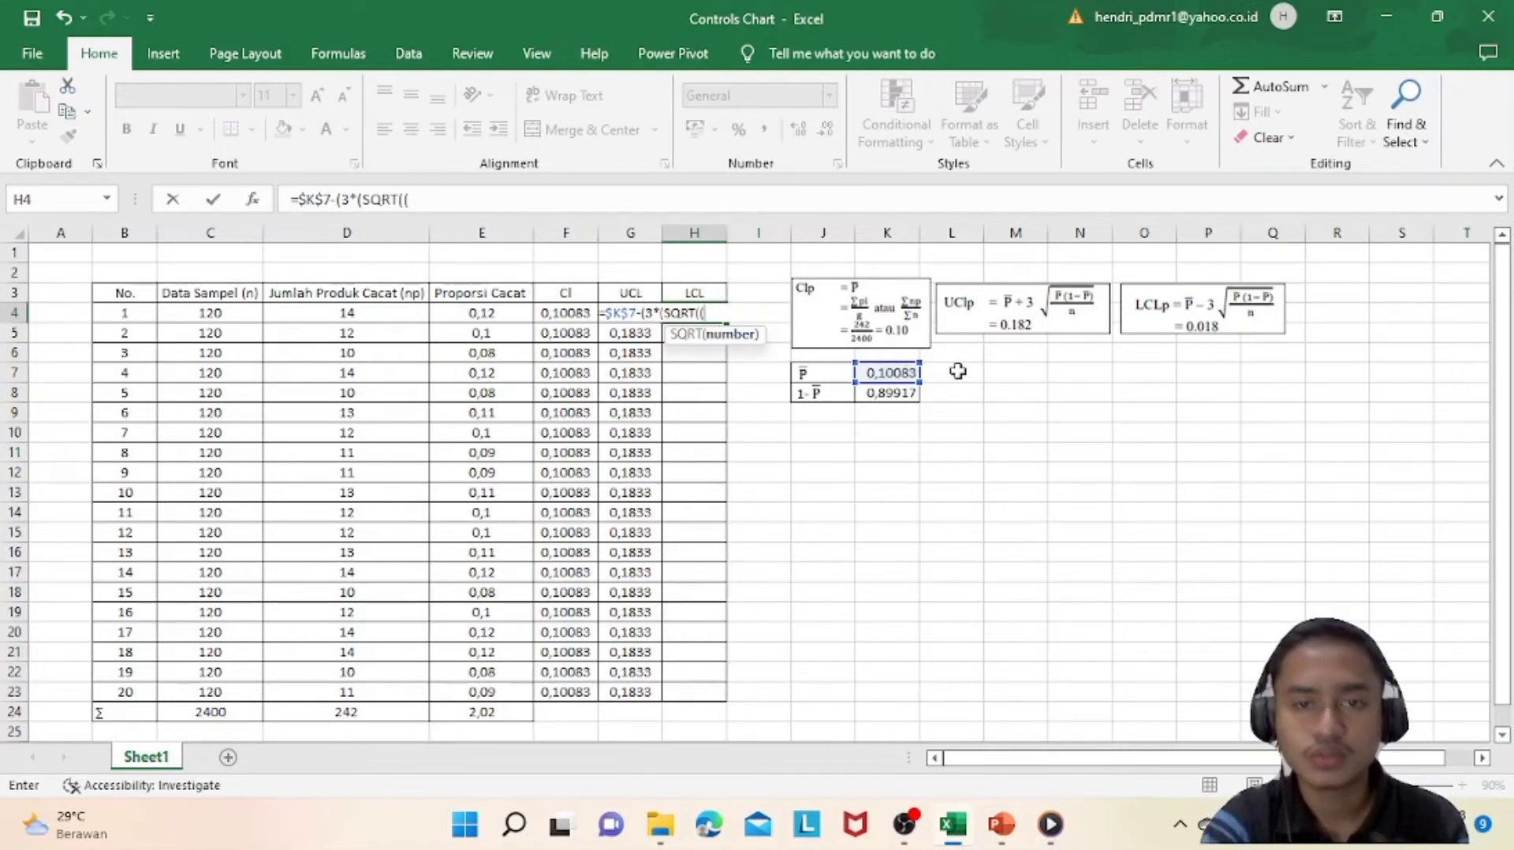
left_click(901, 371)
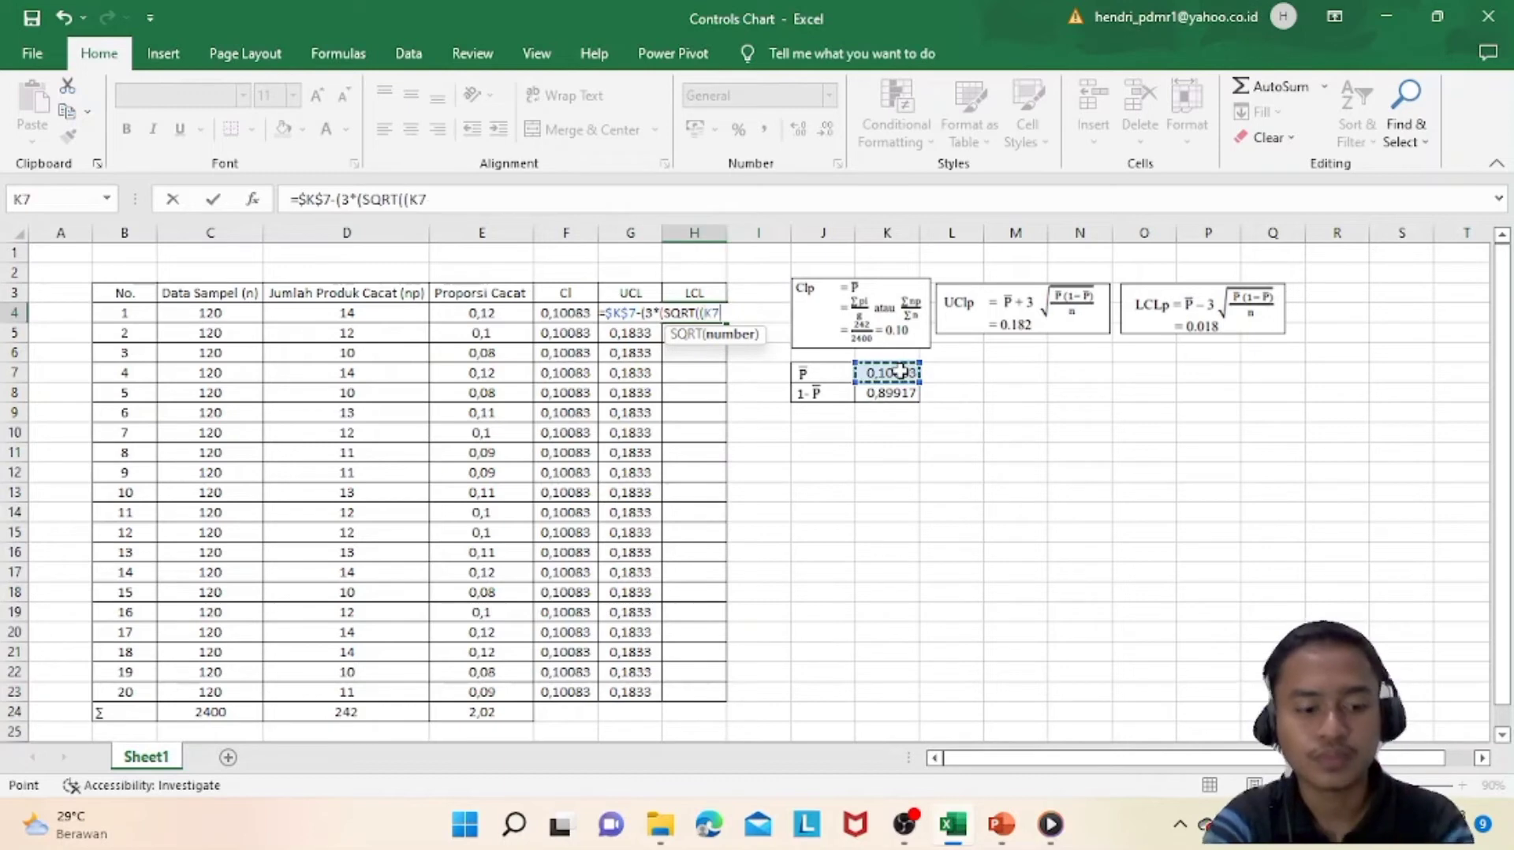
key("F4")
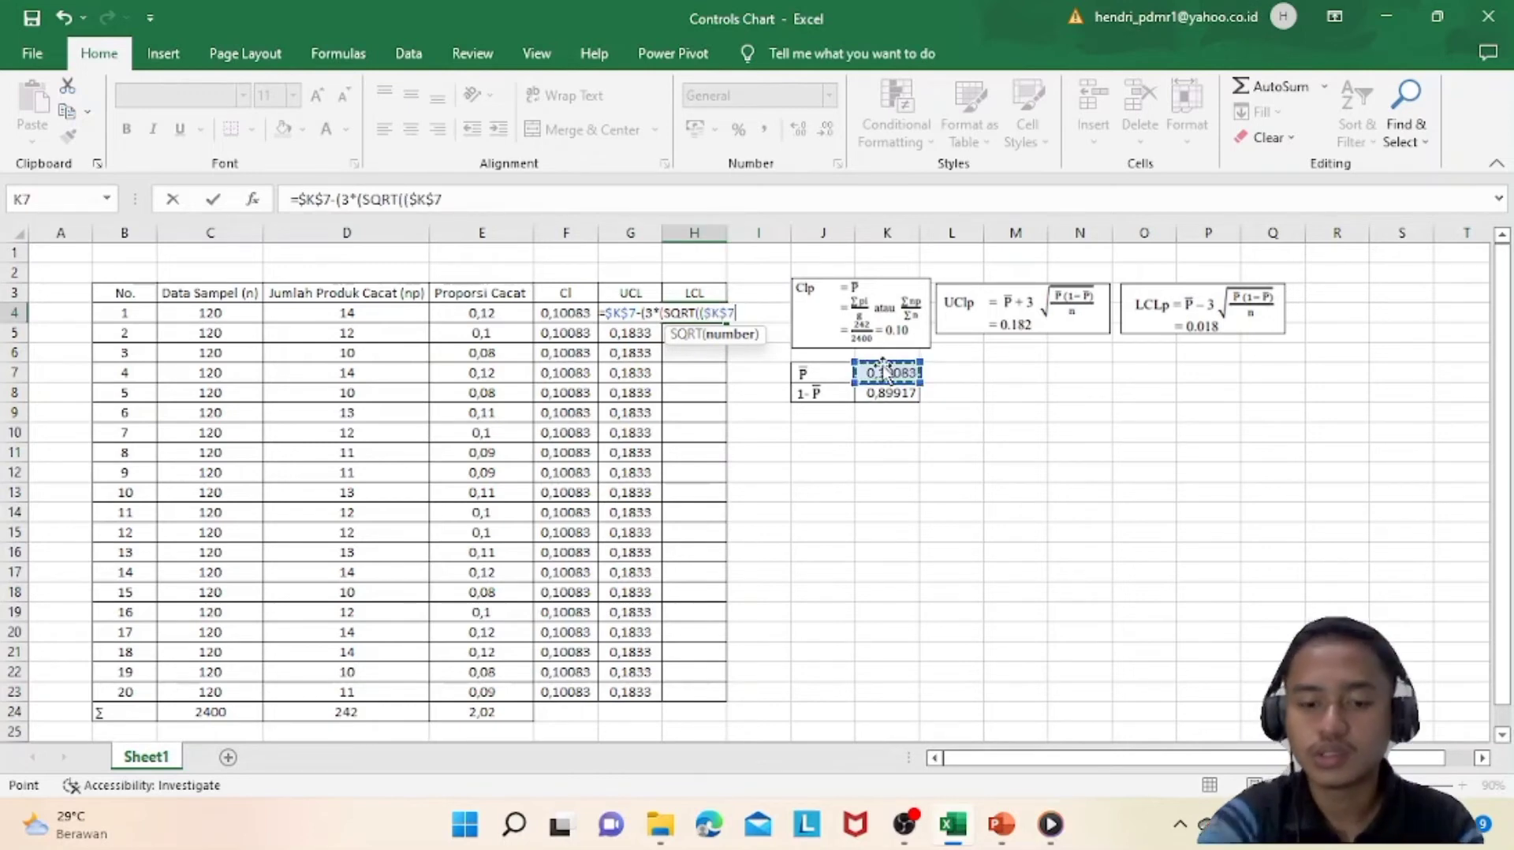
type("*")
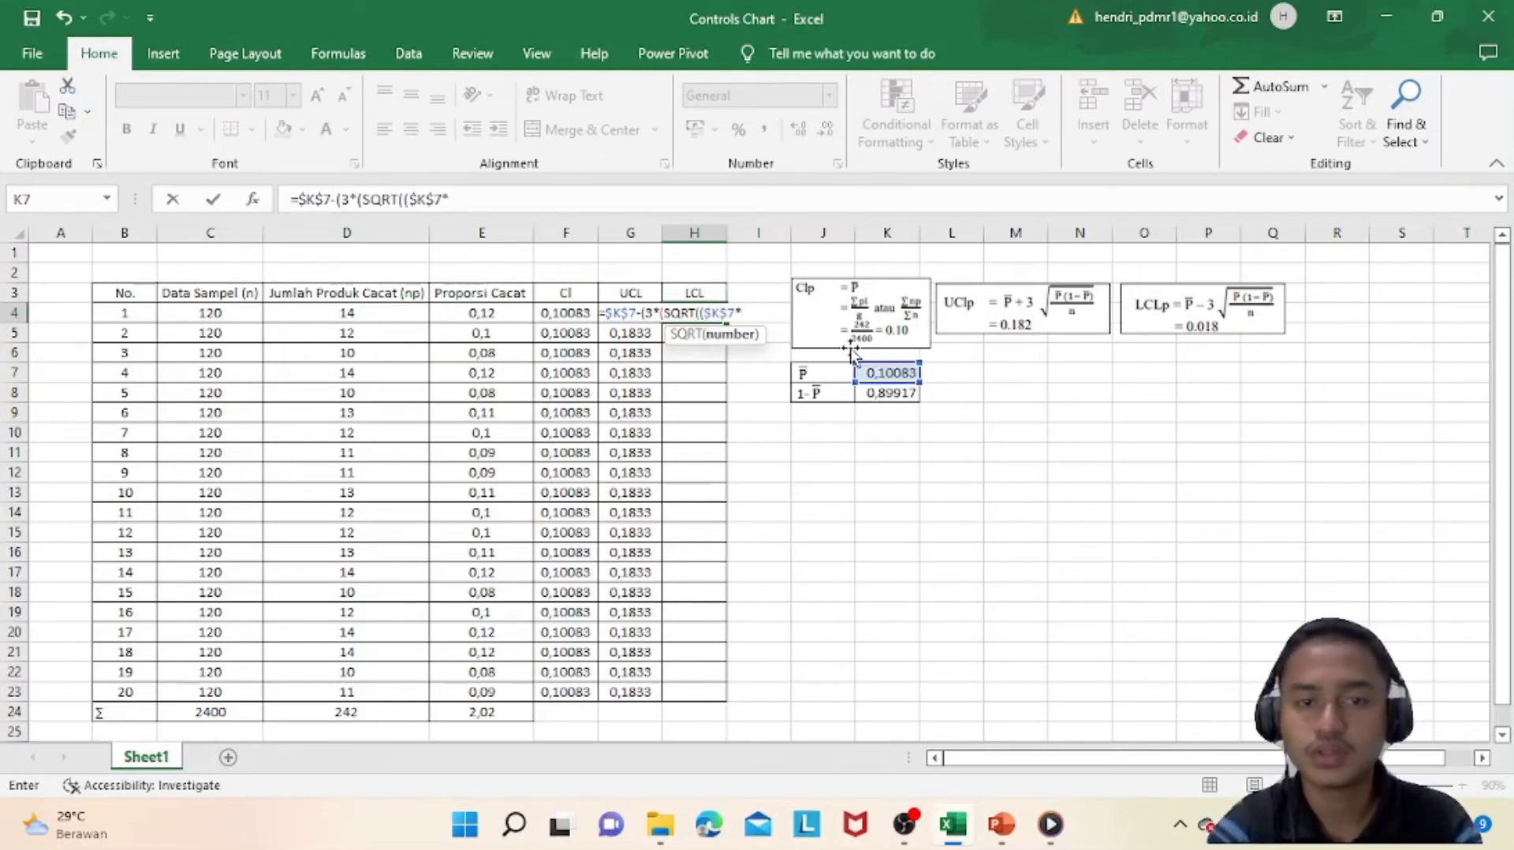
left_click(893, 394)
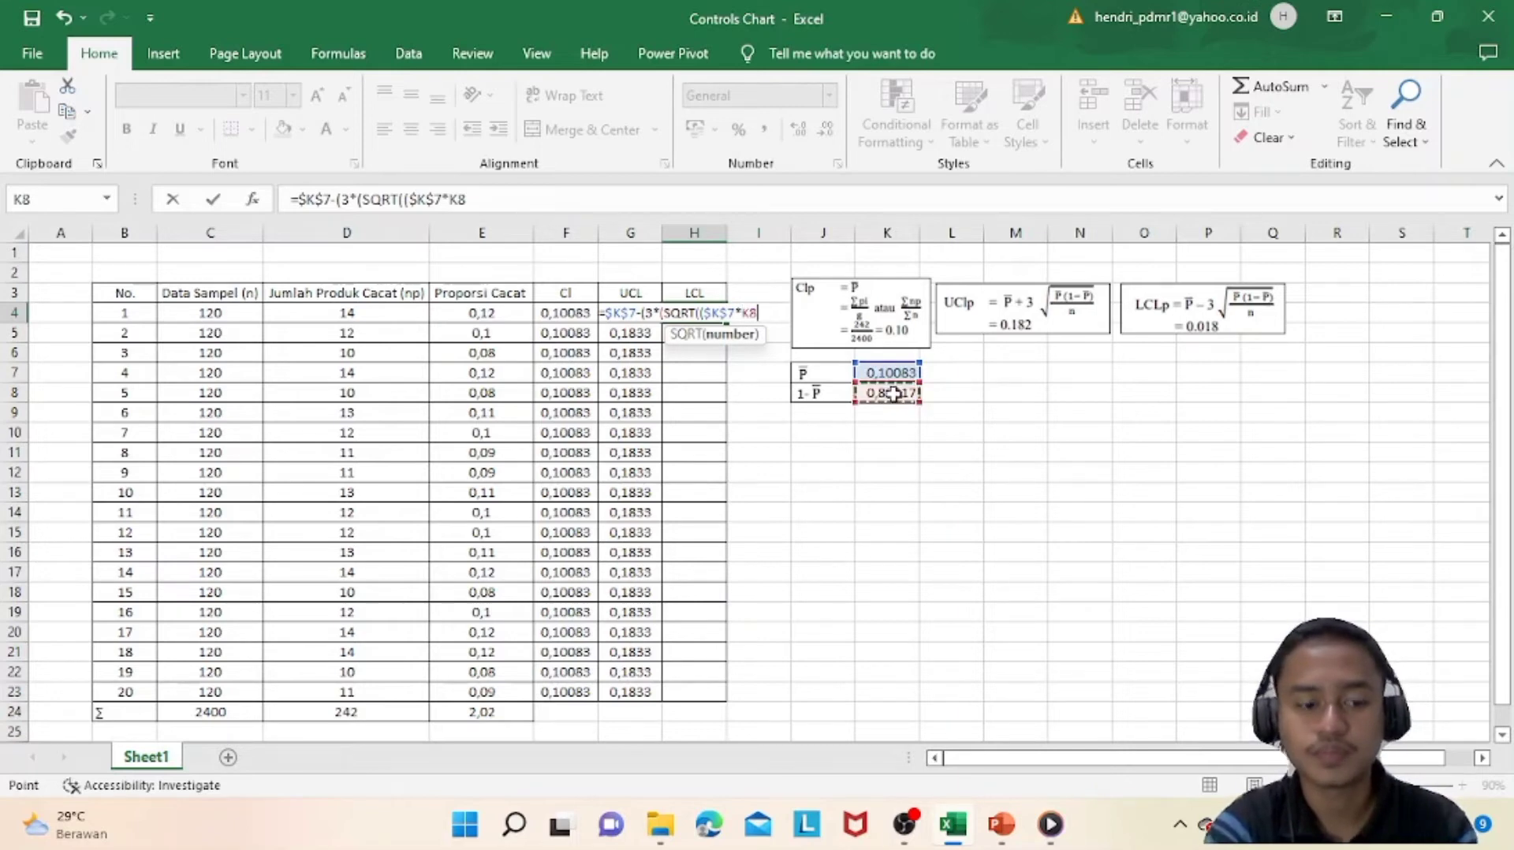
key("F4")
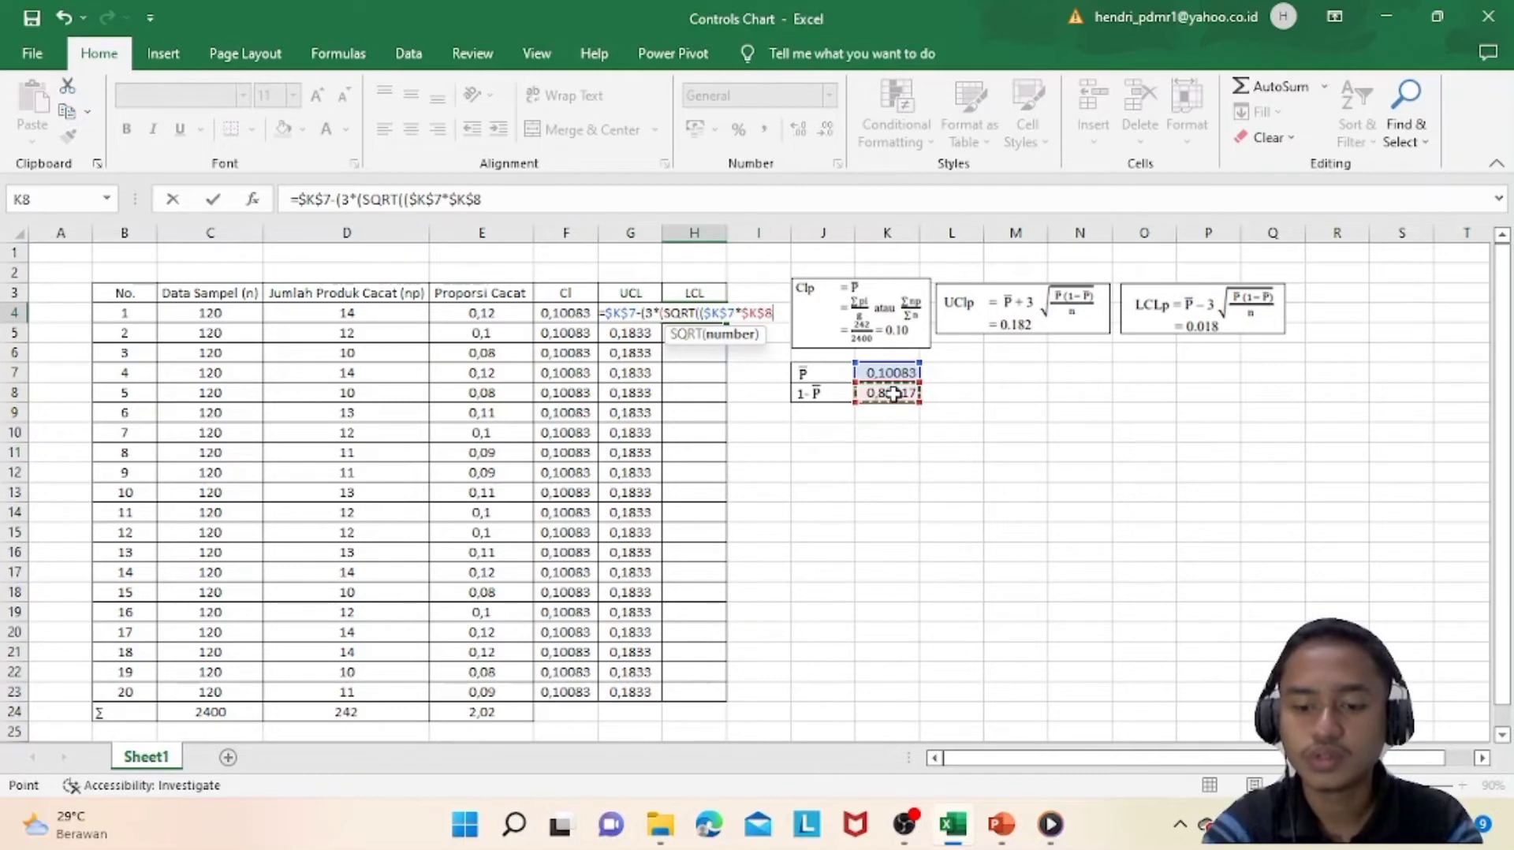
Divide the product by the absolute sample-size reference to complete the H4 formula as =$K$7-(3*(SQRT(($K$7*$K$8)/$C$4)))
type(")")
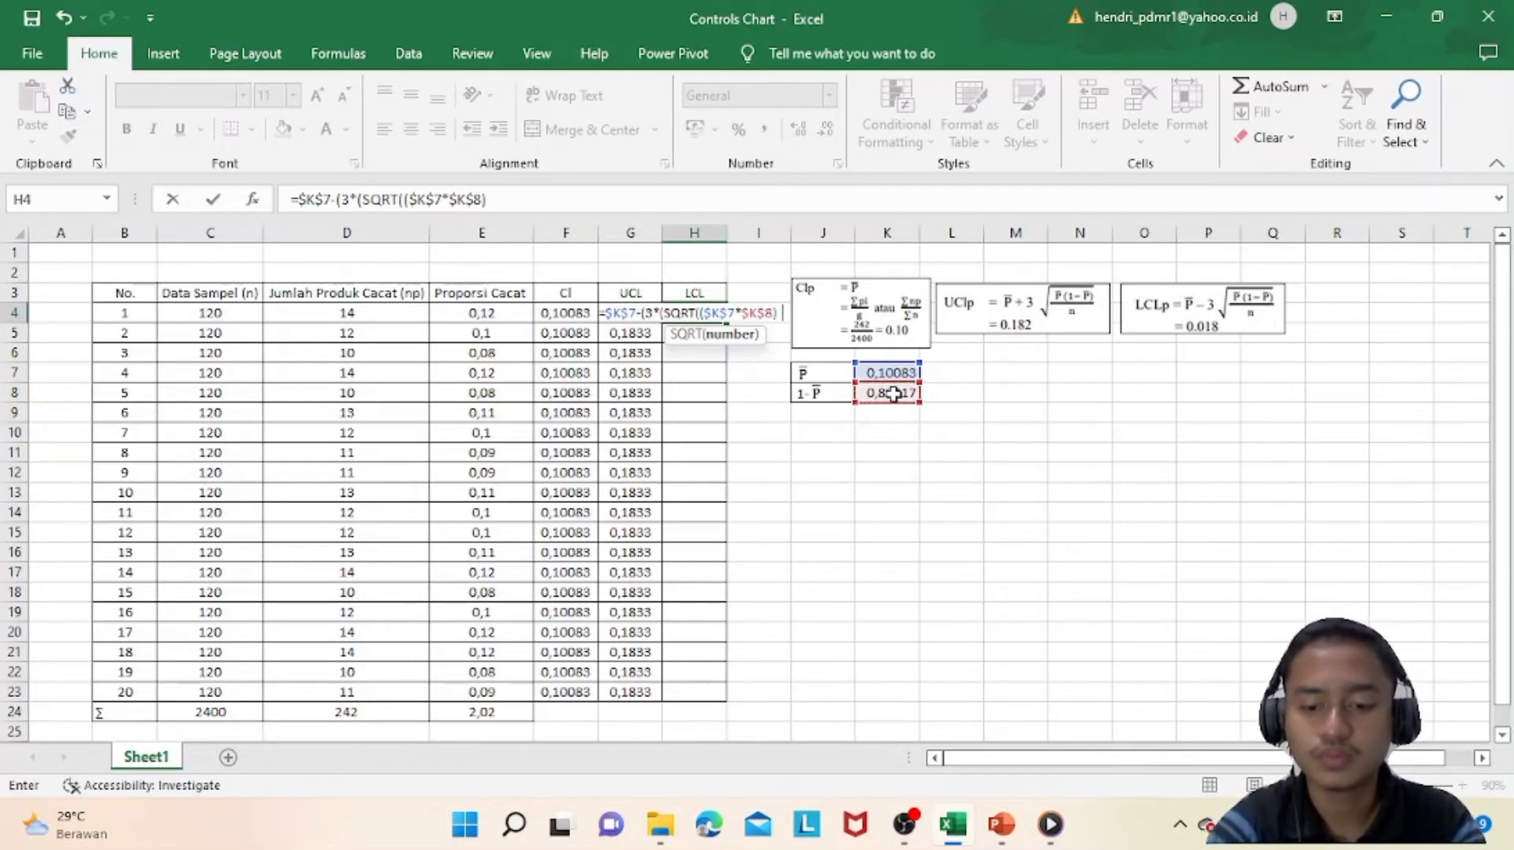
type("/")
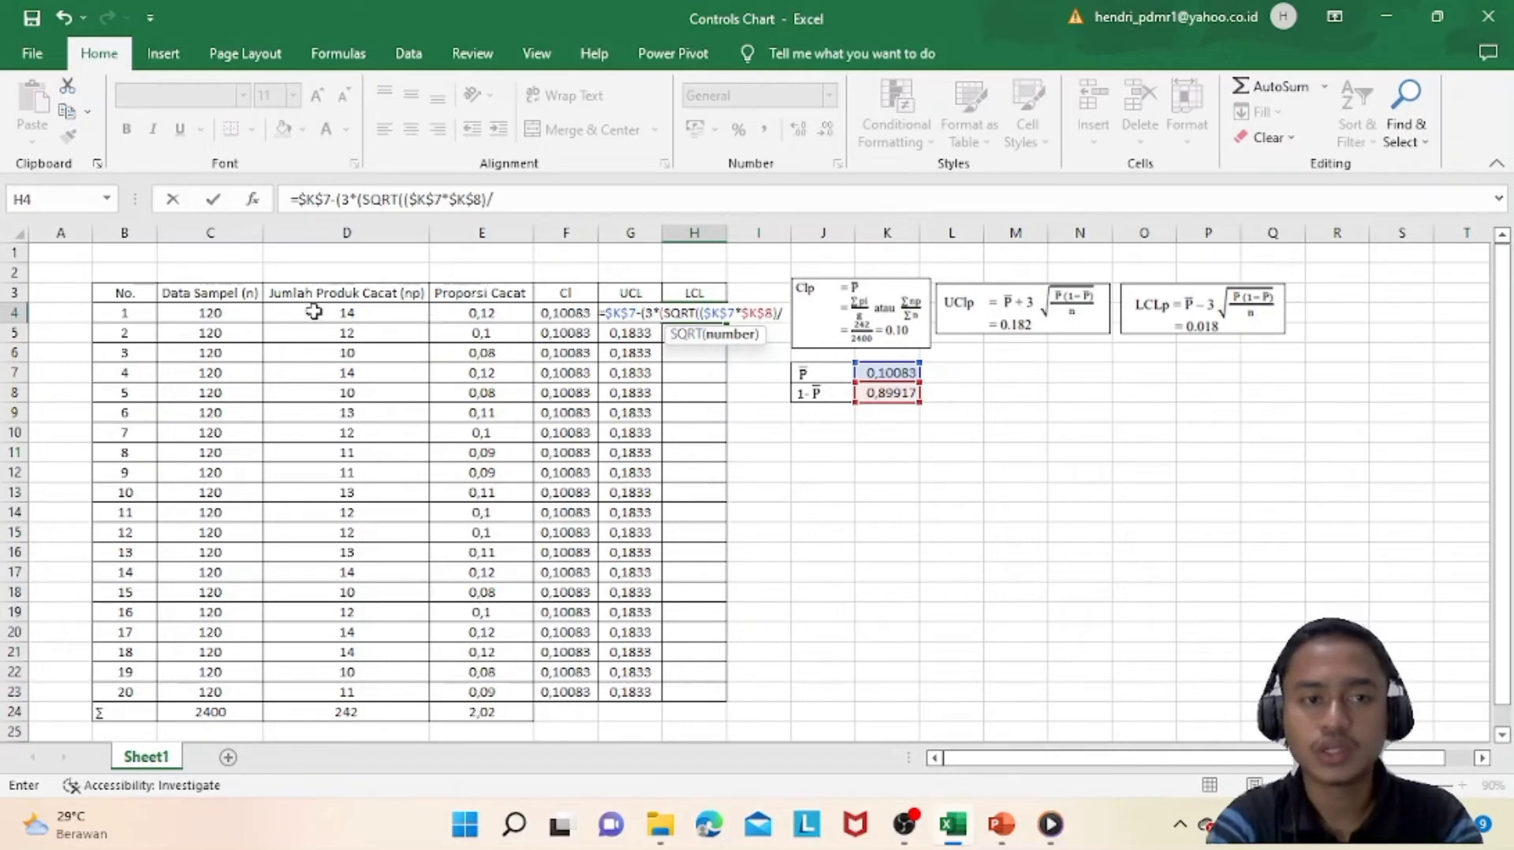
left_click(217, 314)
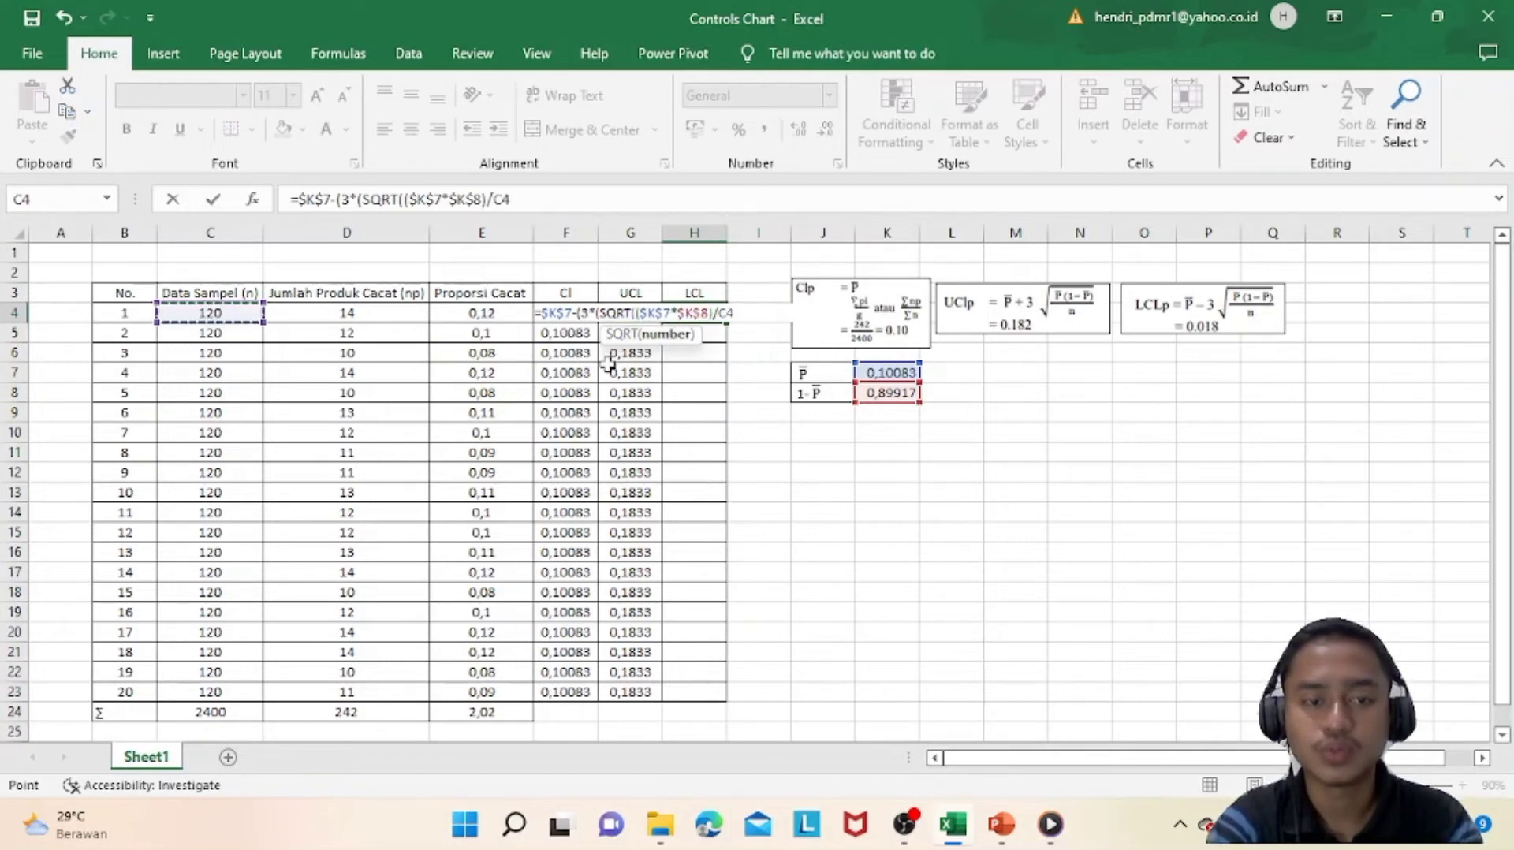
key("F4")
key("F4")
key("F4")
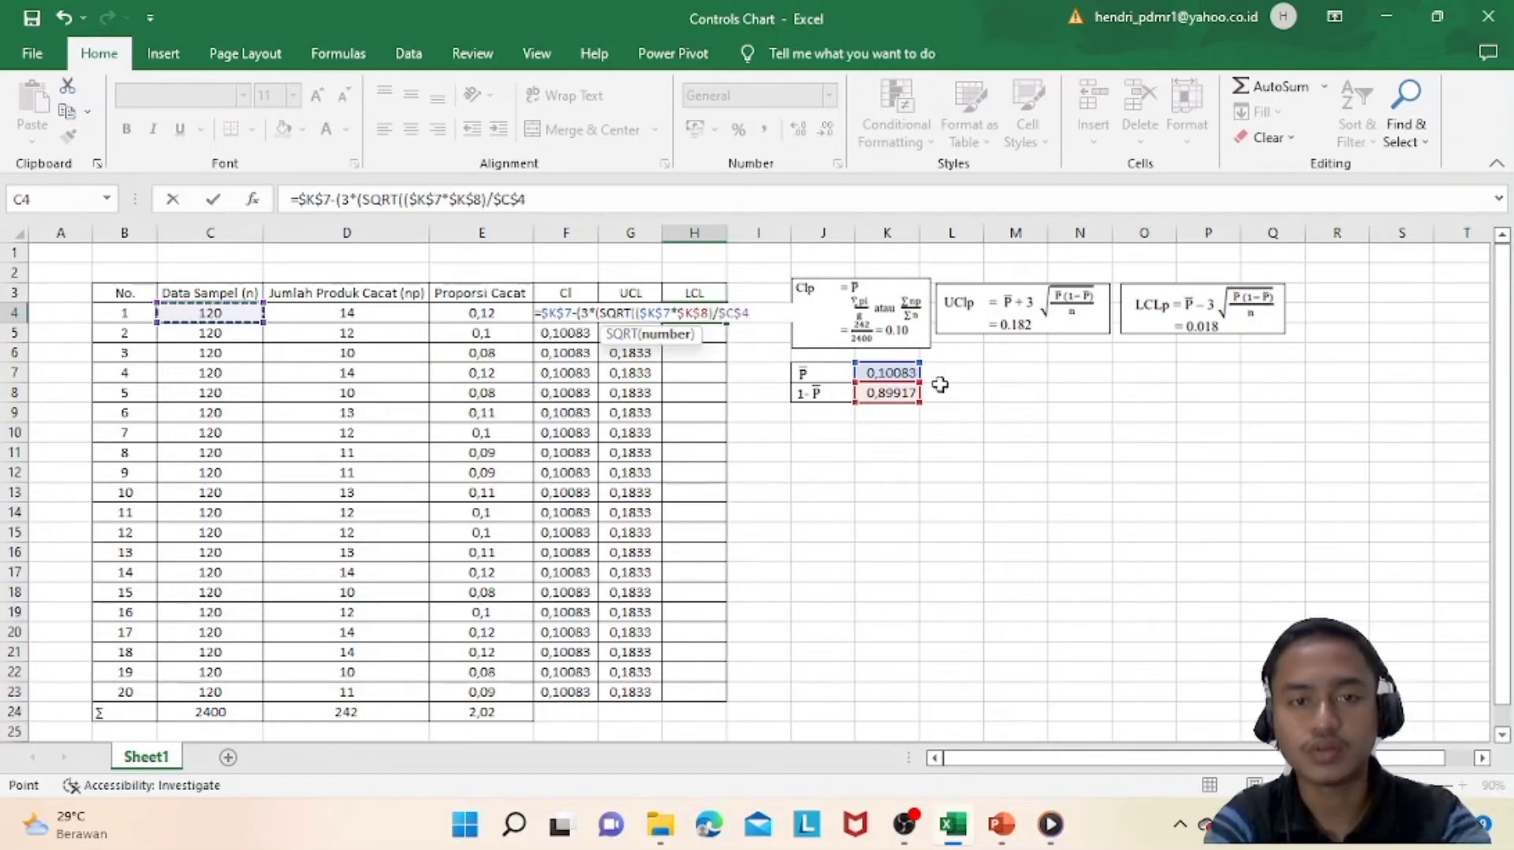
type(")))")
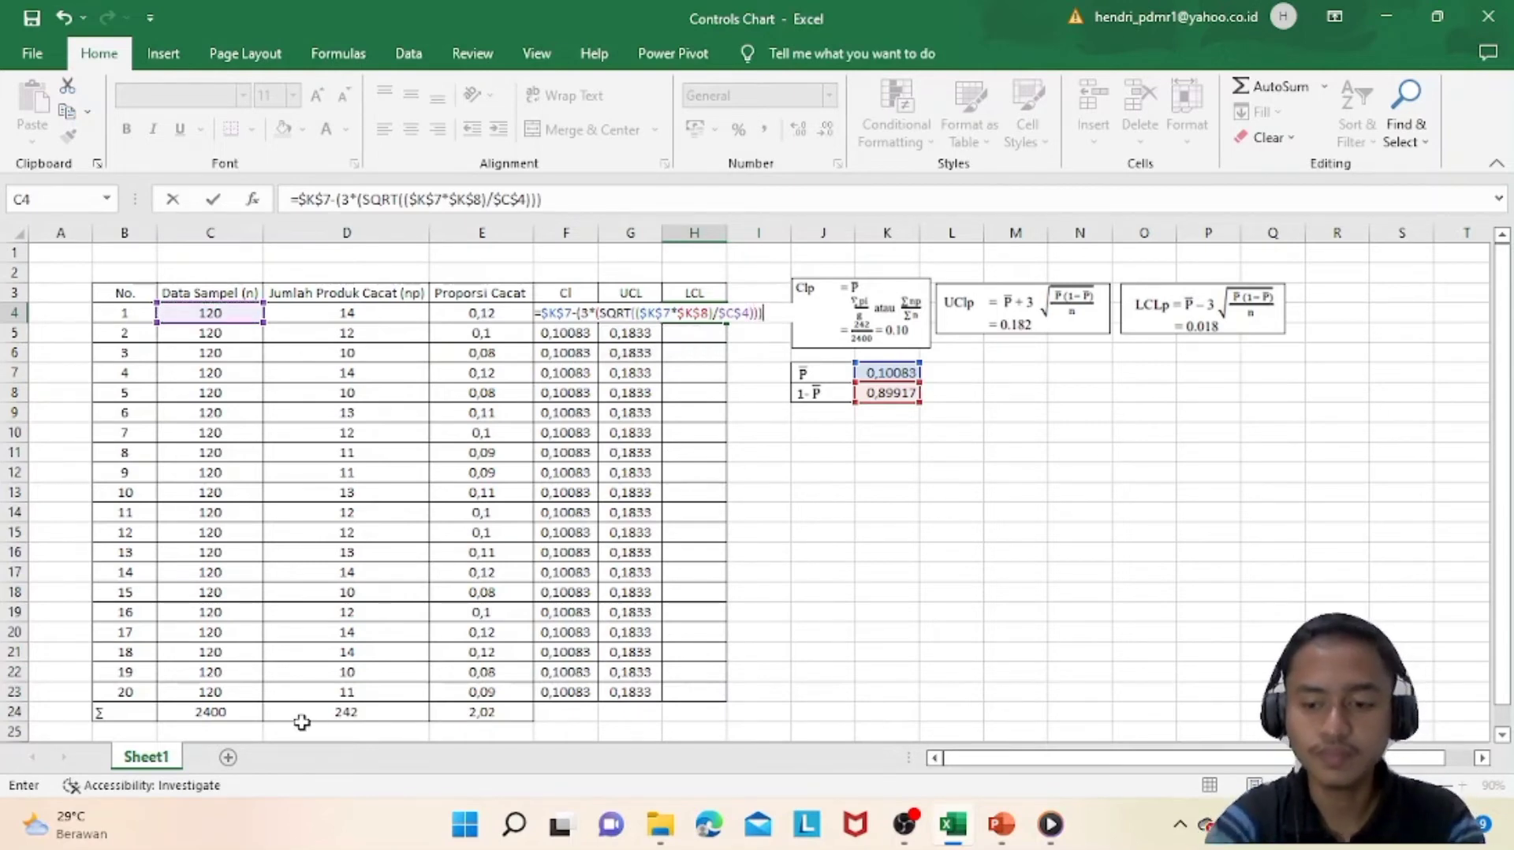
key("Return")
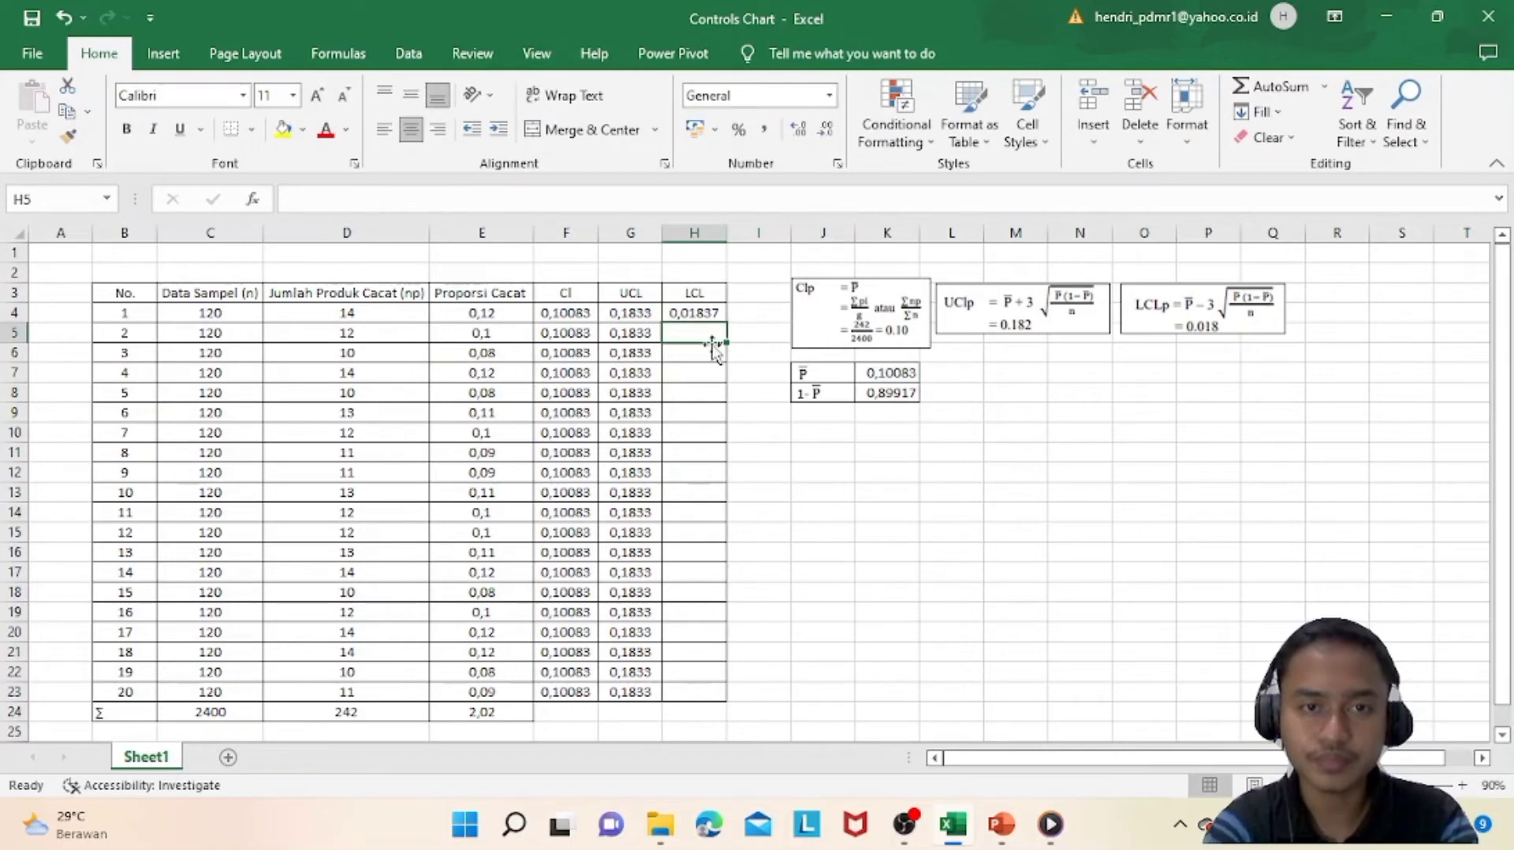
Fill the LCL formula from H4 down through H23
left_click(708, 314)
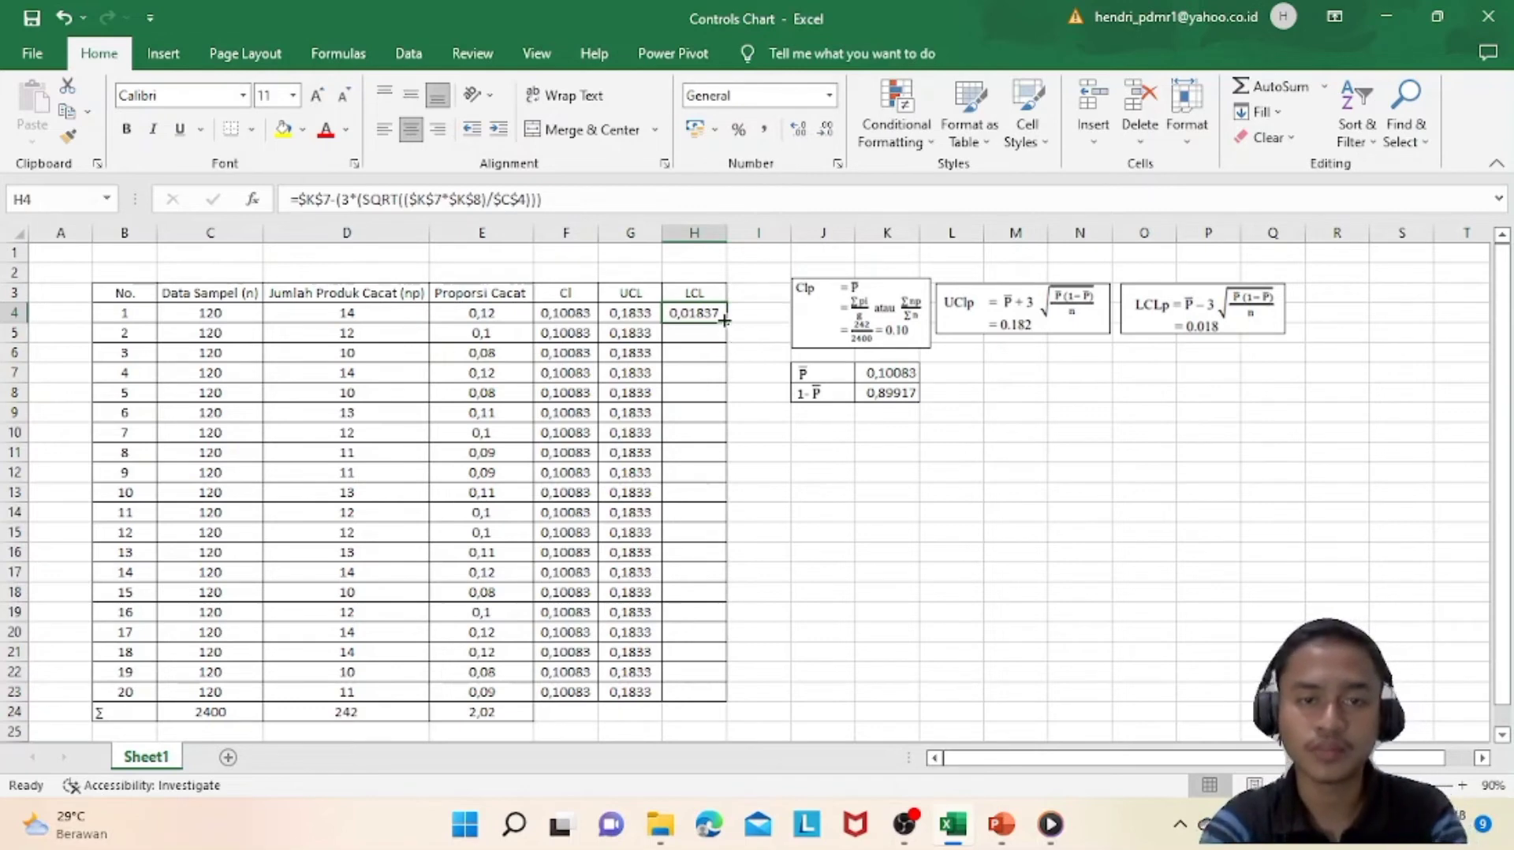
left_click_drag(726, 323, 698, 702)
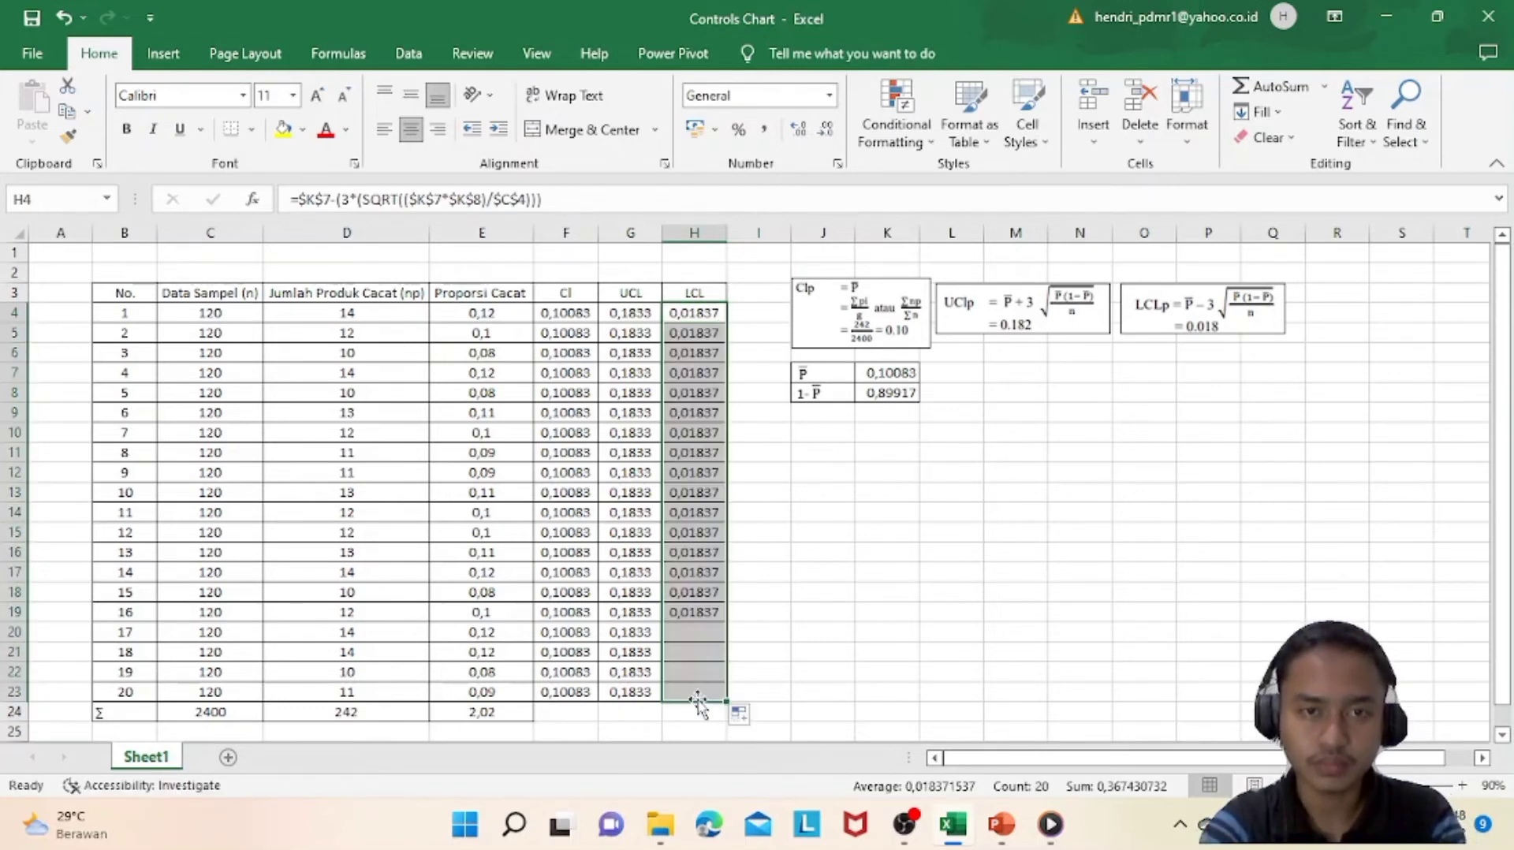
left_click(1034, 530)
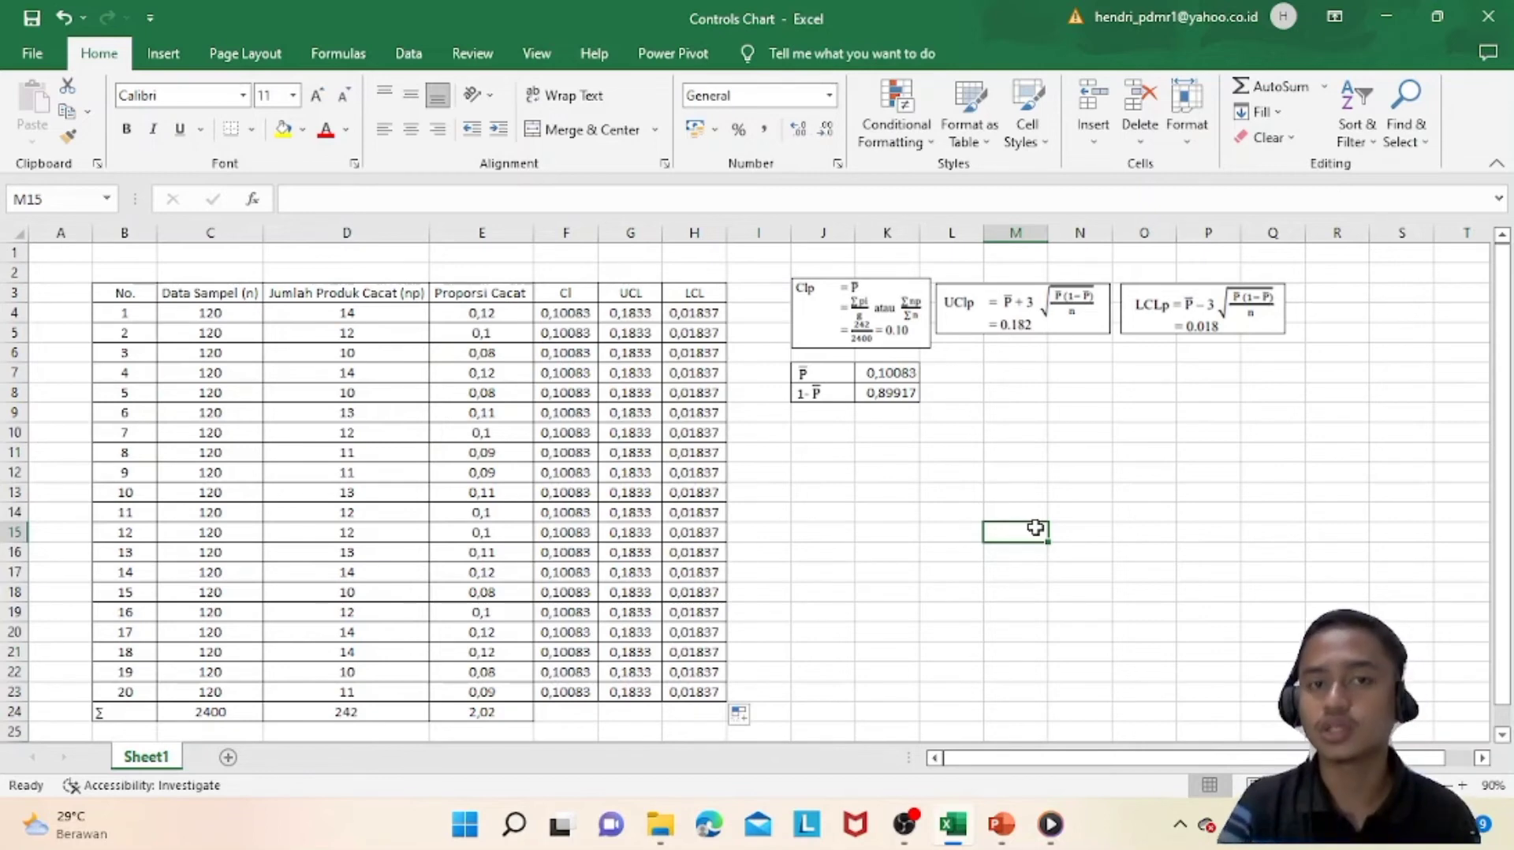
Insert a plain 2-D line chart of E3:H23 and place it beside the data table, below the P-bar and 1-P-bar cells
left_click(471, 291)
left_click_drag(471, 291, 699, 688)
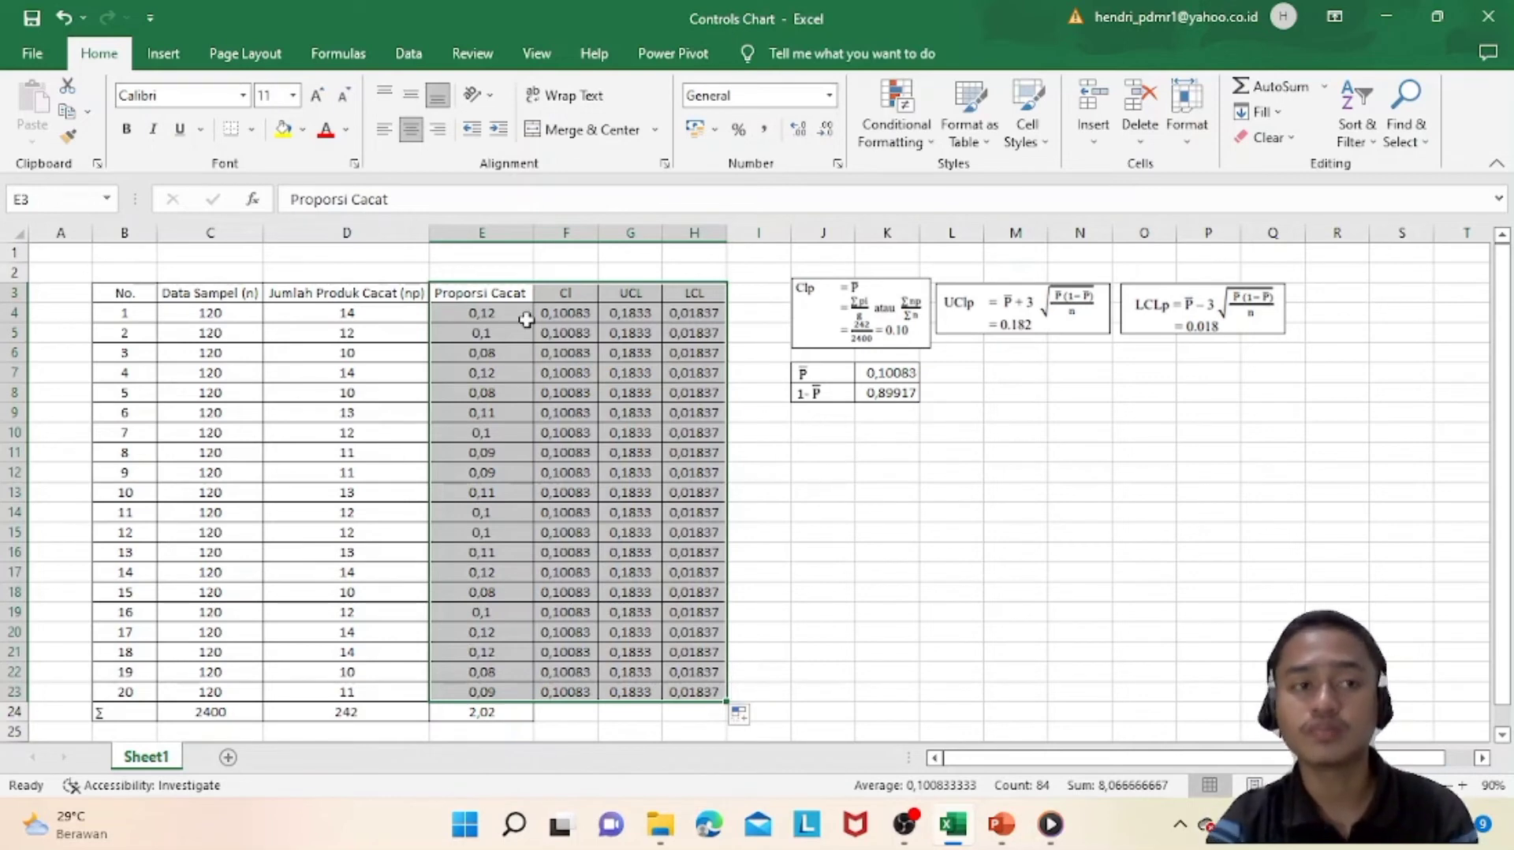
left_click(160, 54)
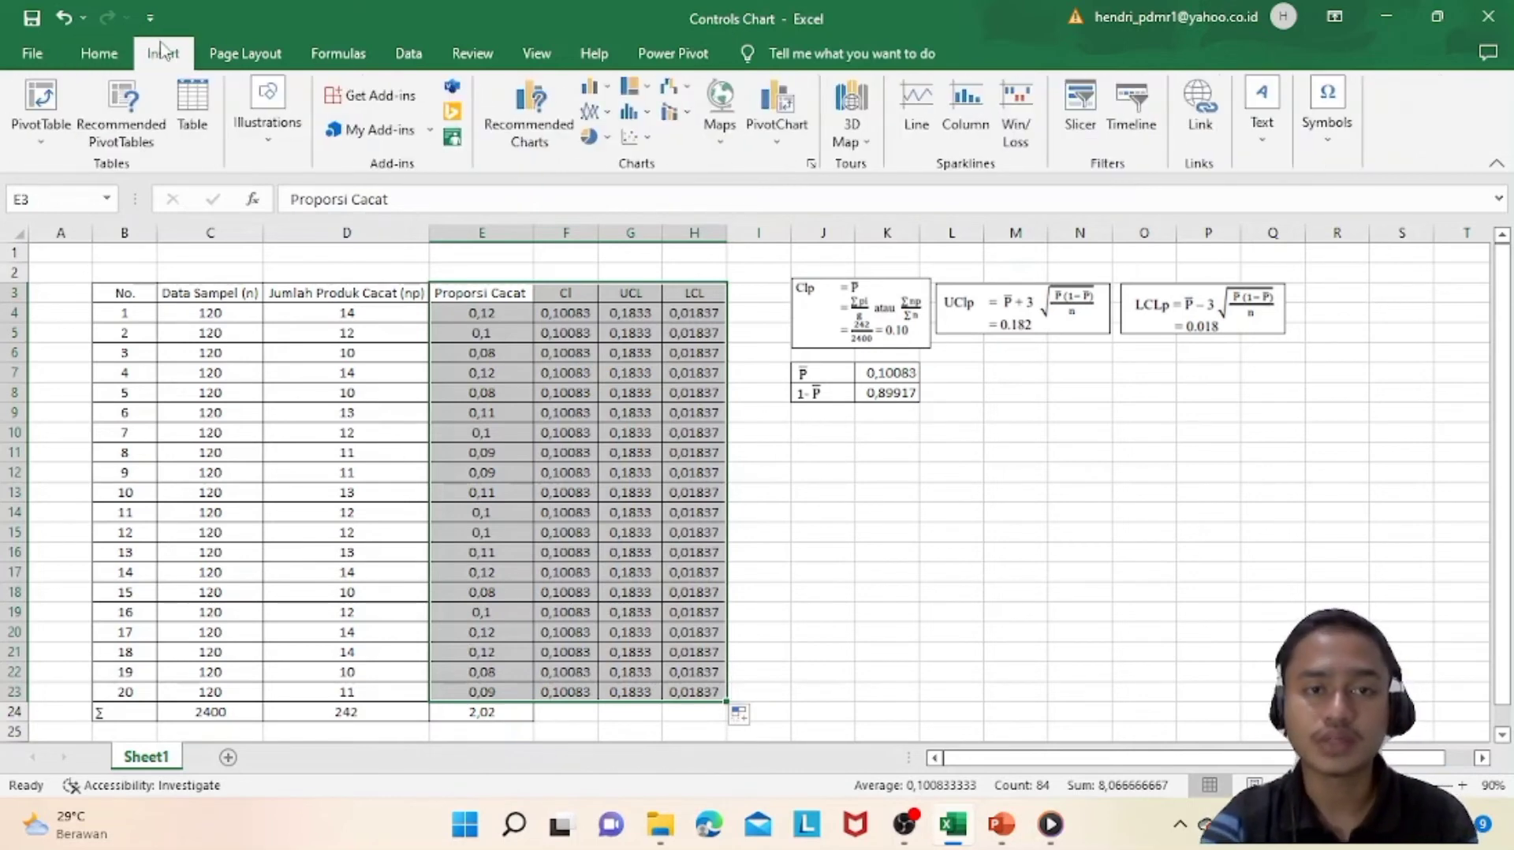
left_click(612, 115)
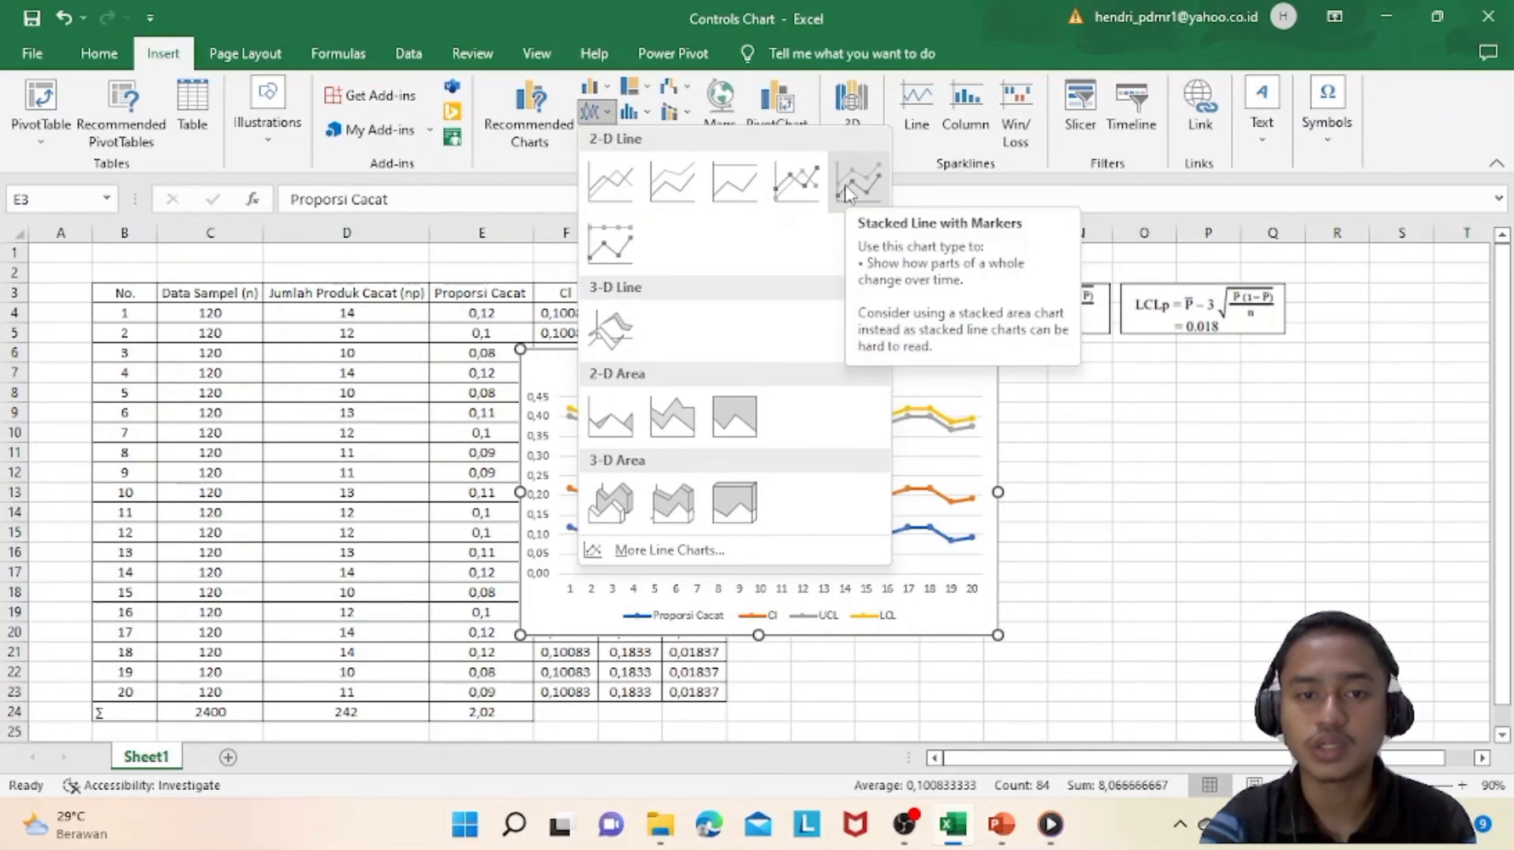
left_click(612, 192)
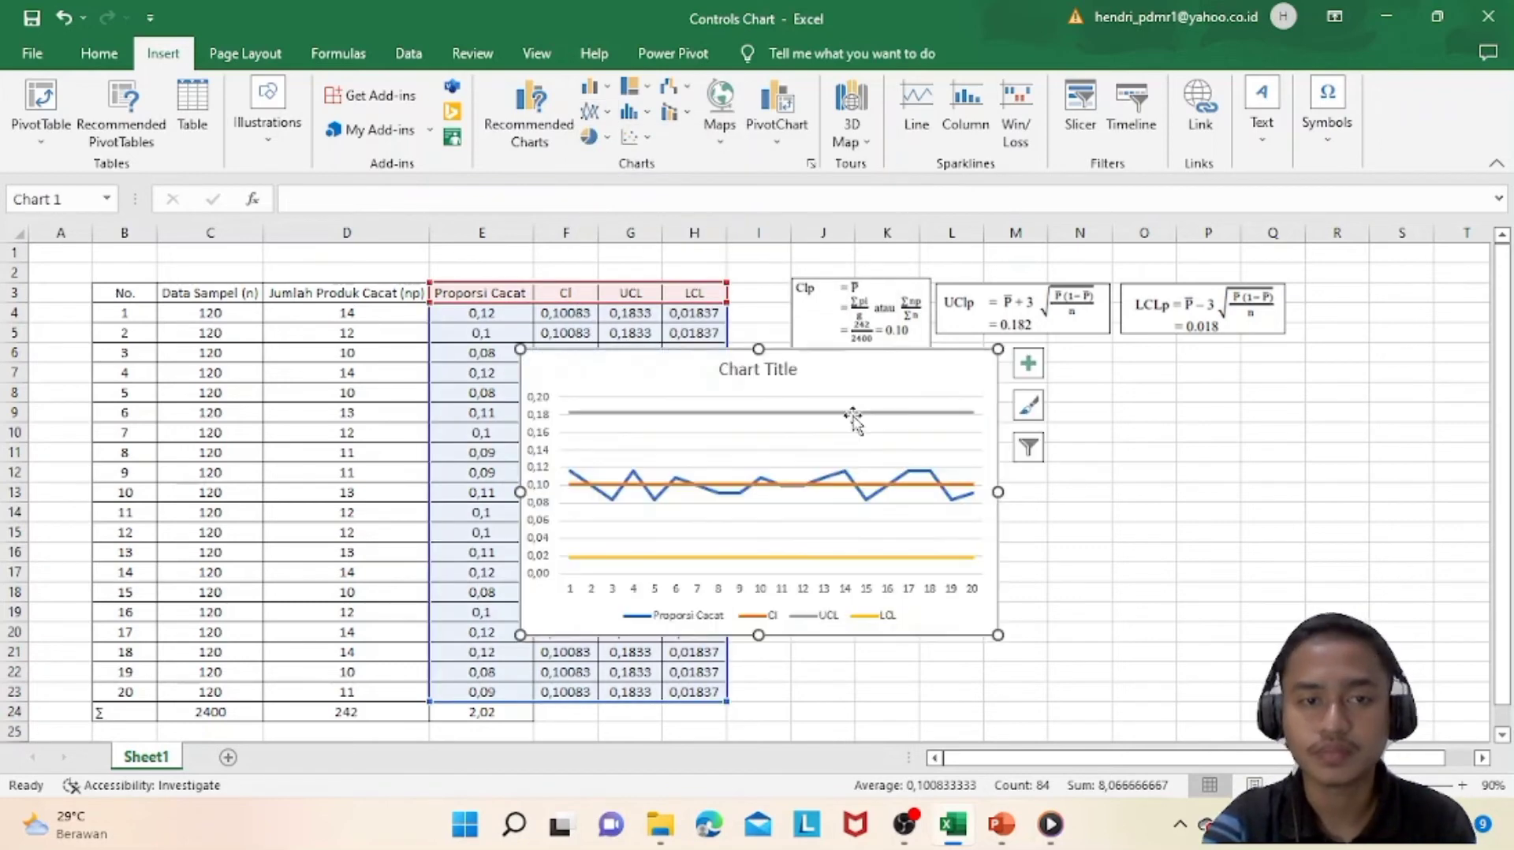
left_click_drag(906, 376, 1148, 414)
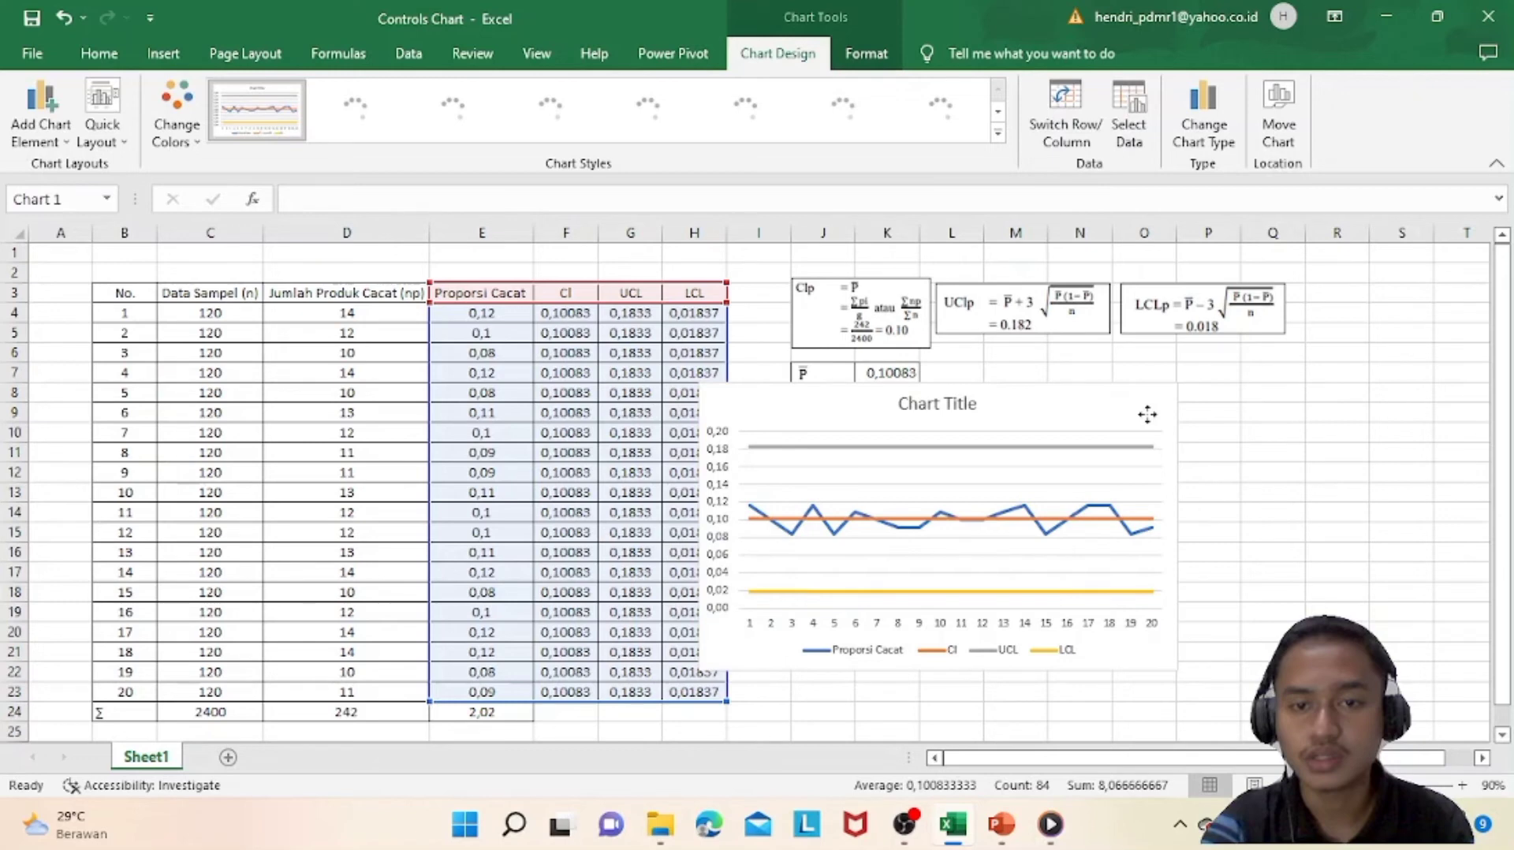
left_click_drag(1147, 414, 1234, 428)
Replace the chart's placeholder title with "Control Chart Tempe"
double_click(1049, 418)
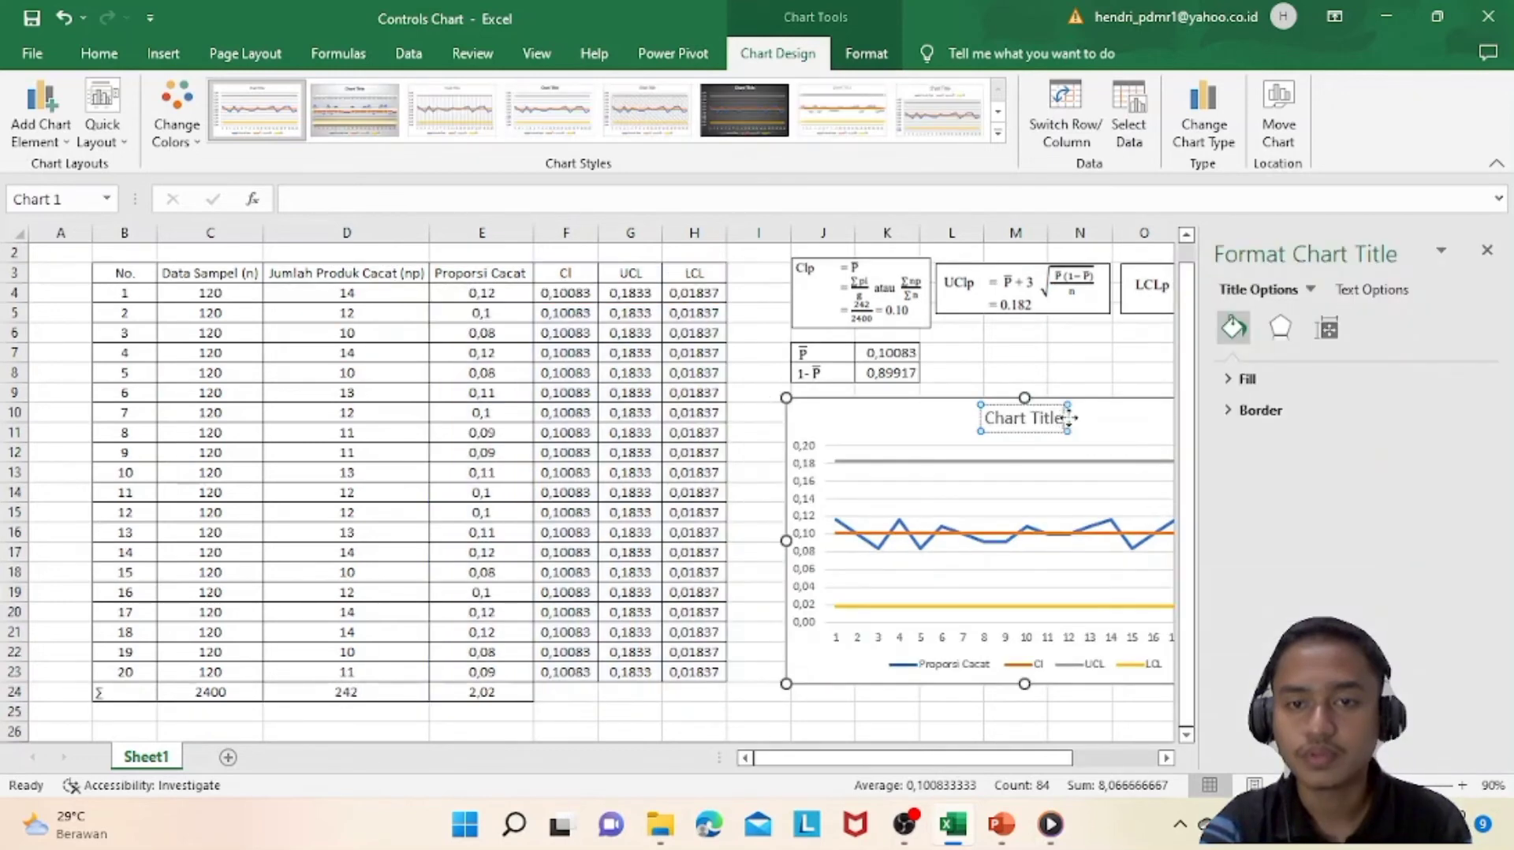
key("BackSpace")
key("BackSpace")
key("BackSpace")
key("BackSpace")
key("BackSpace")
key("BackSpace")
key("BackSpace")
key("BackSpace")
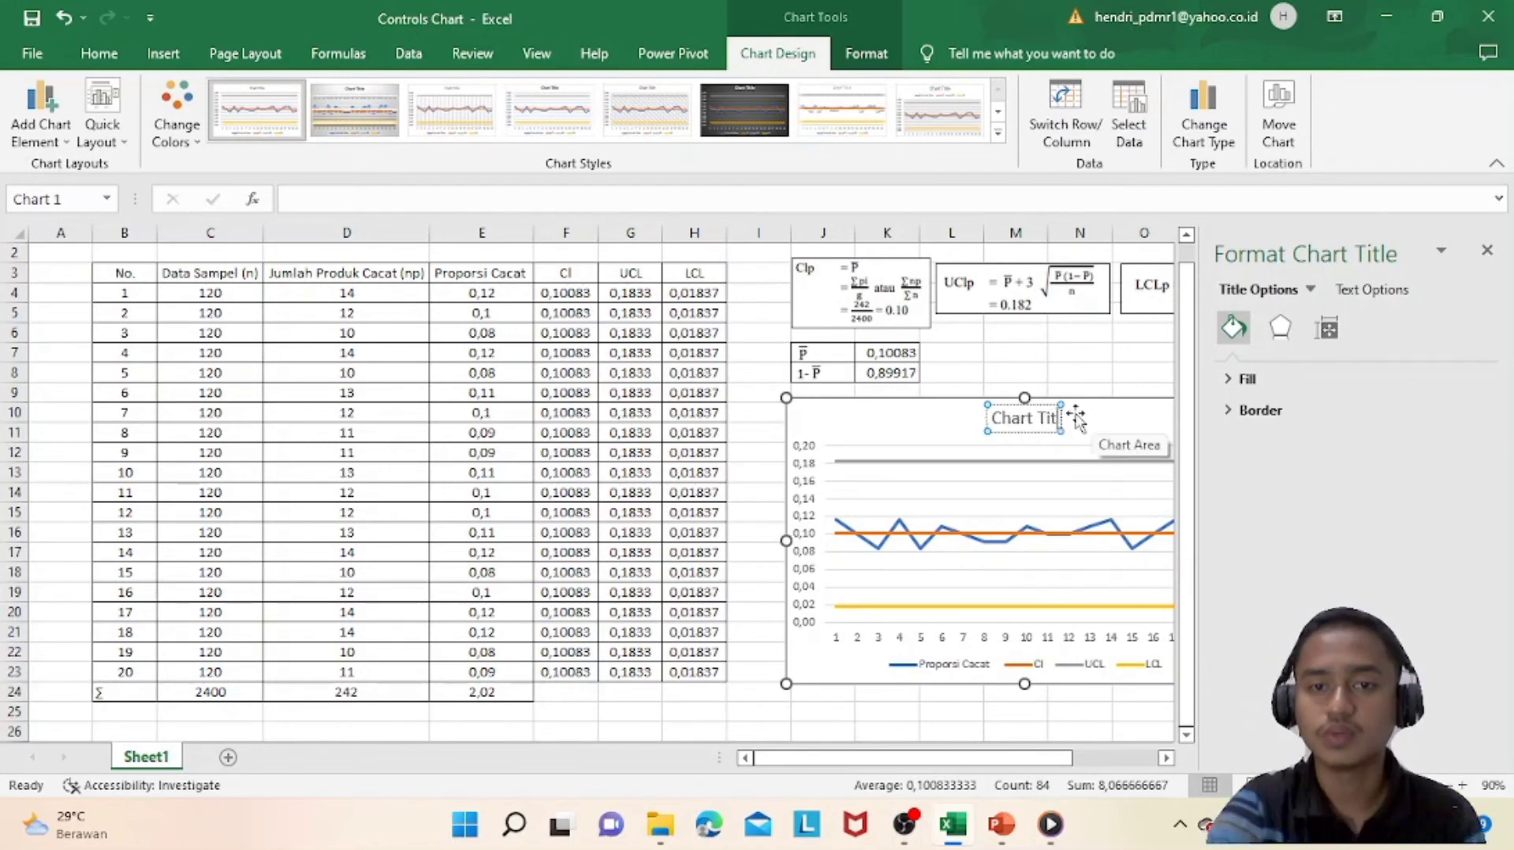
key("BackSpace")
key("BackSpace")
key("BackSpace")
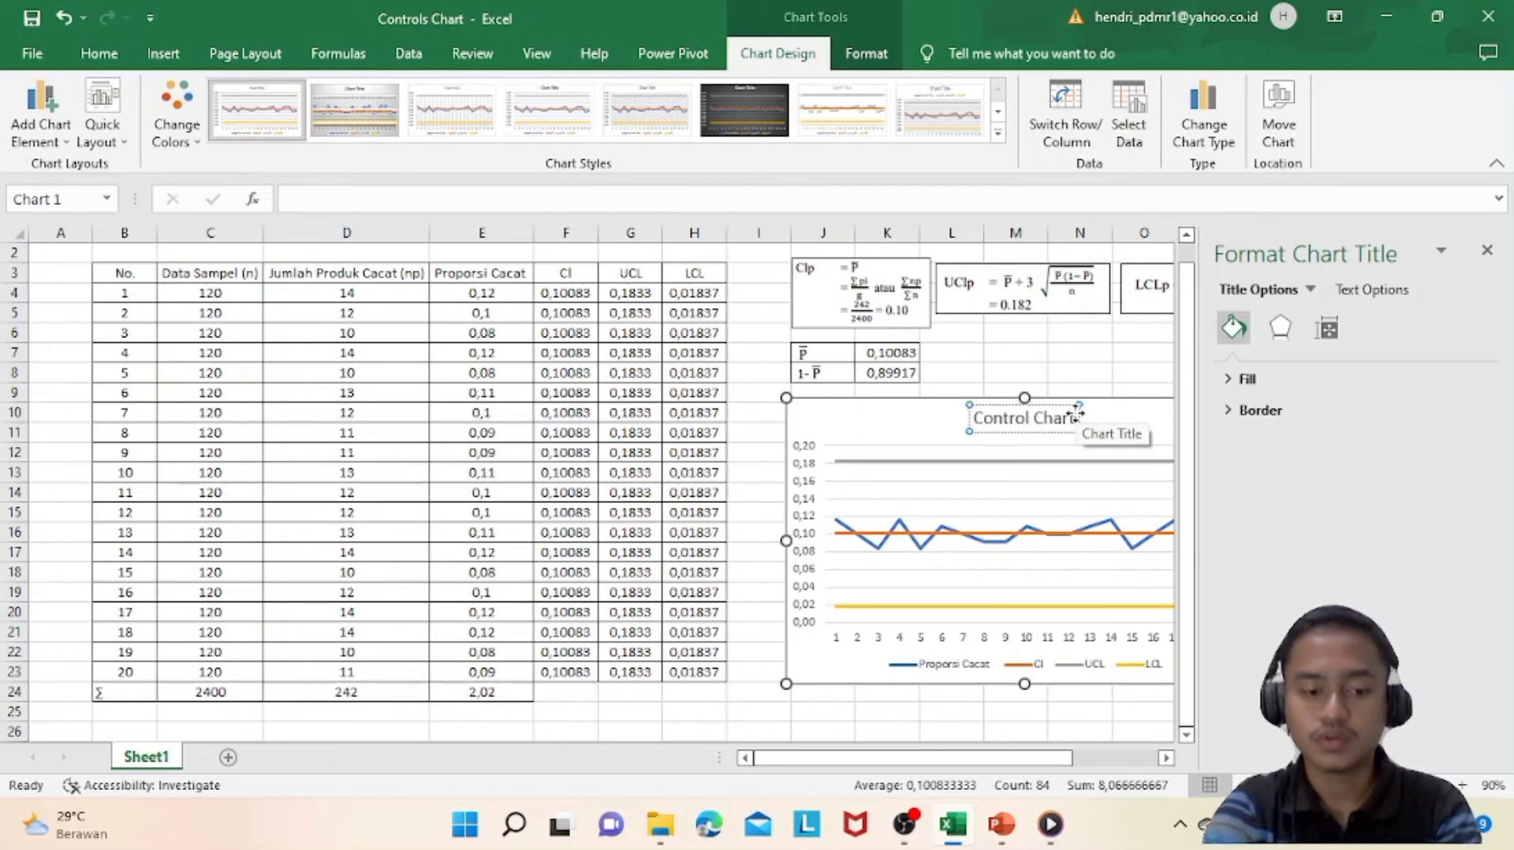
type("Tempe")
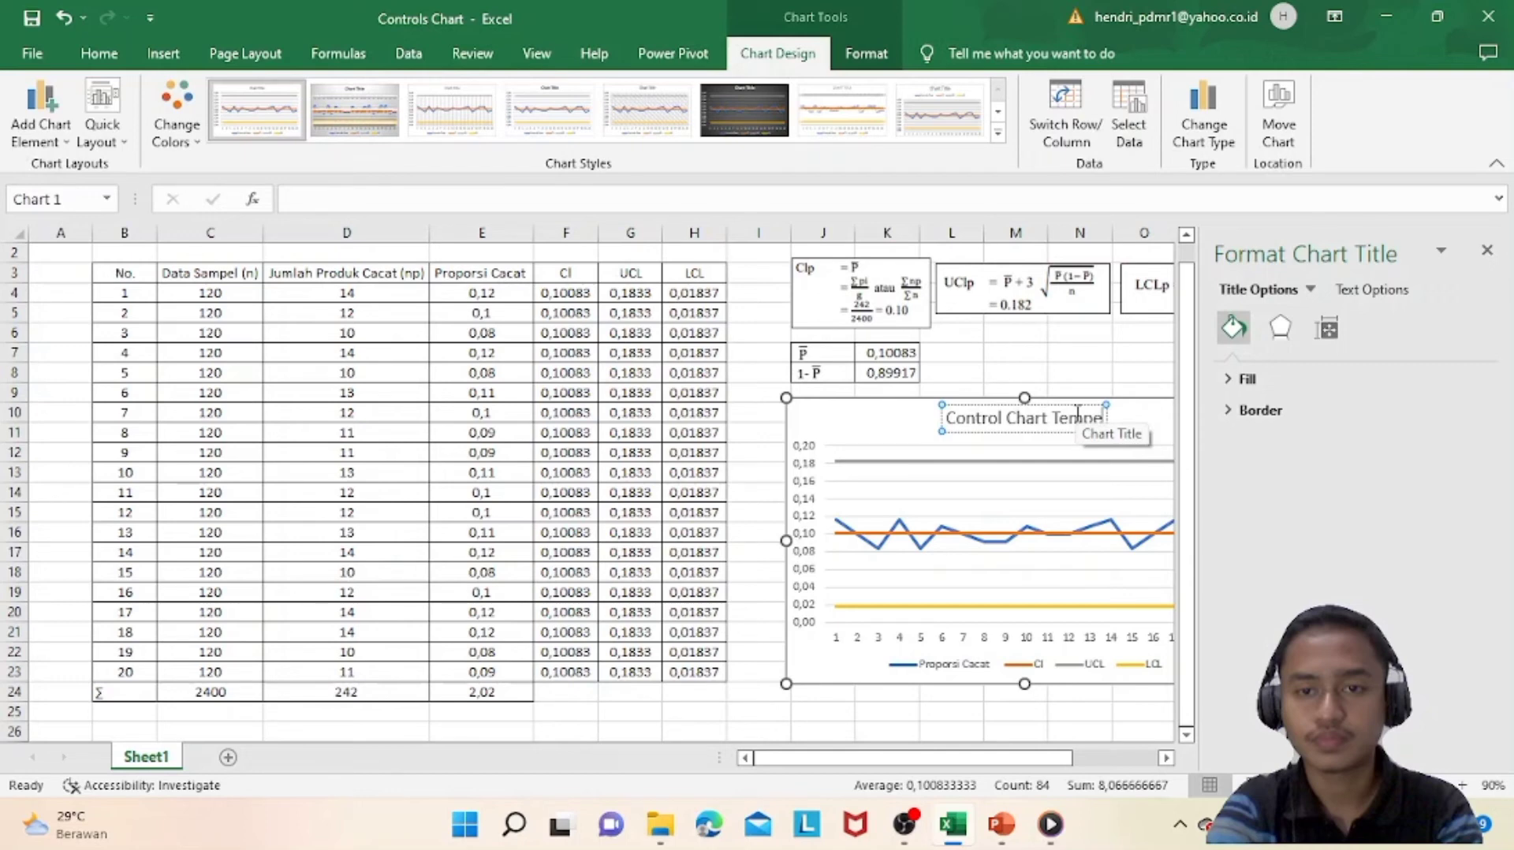
left_click(1077, 411)
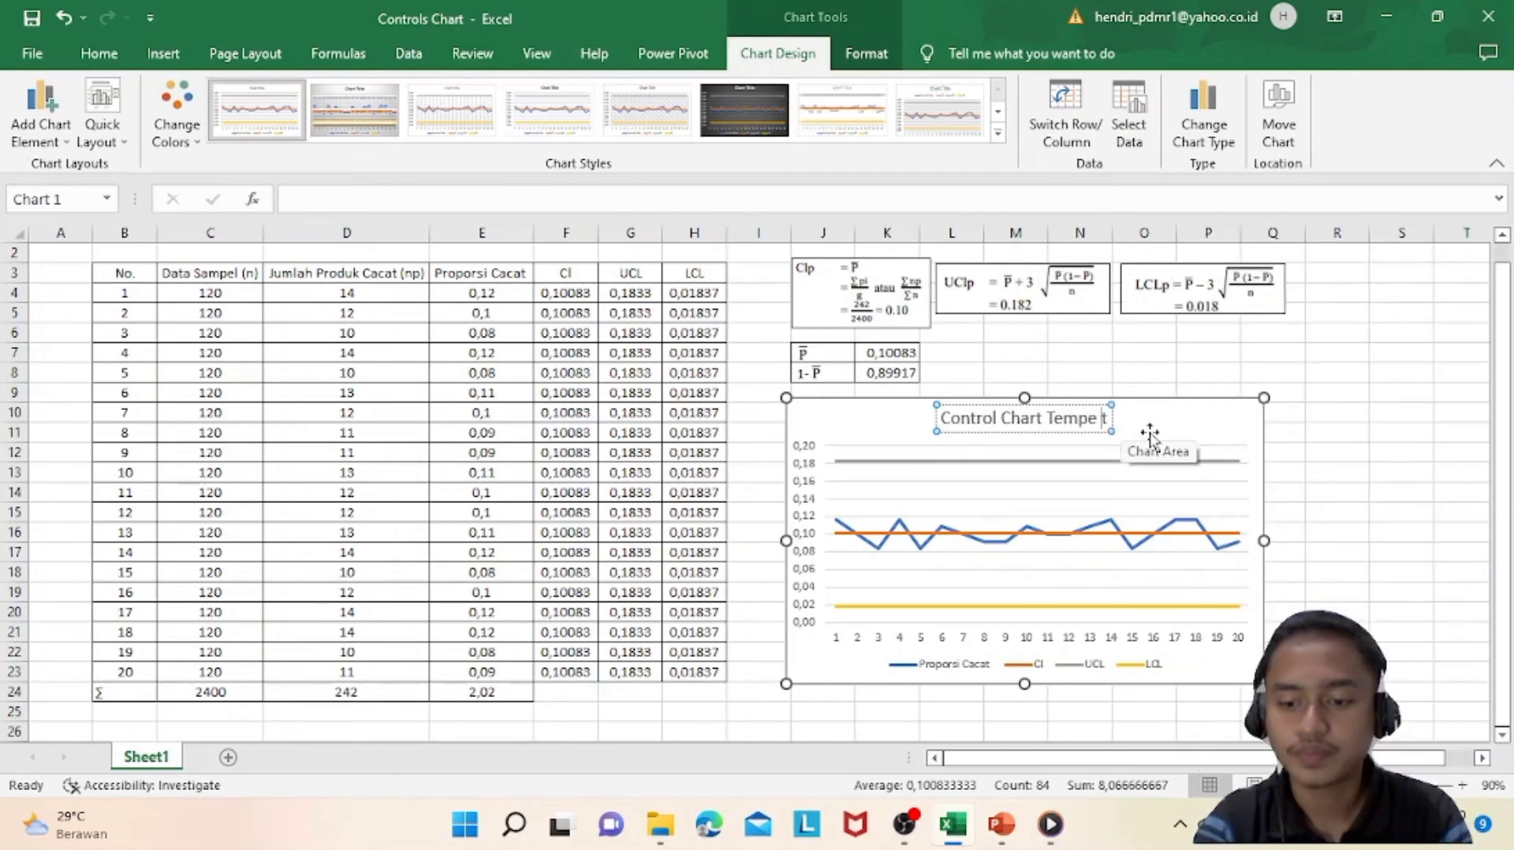
key("BackSpace")
key("BackSpace")
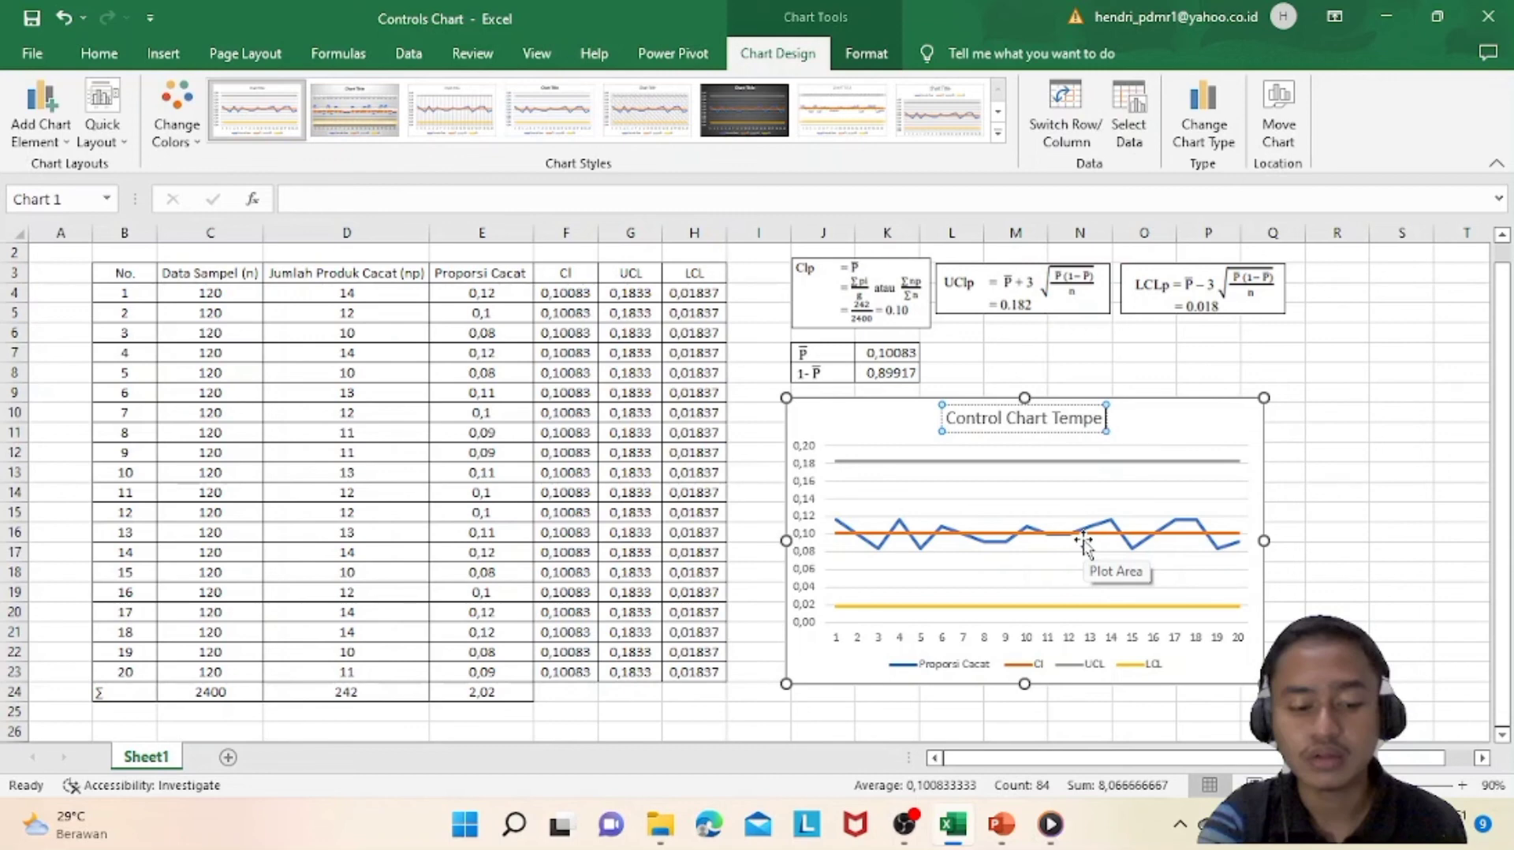
mouse_move(1137, 610)
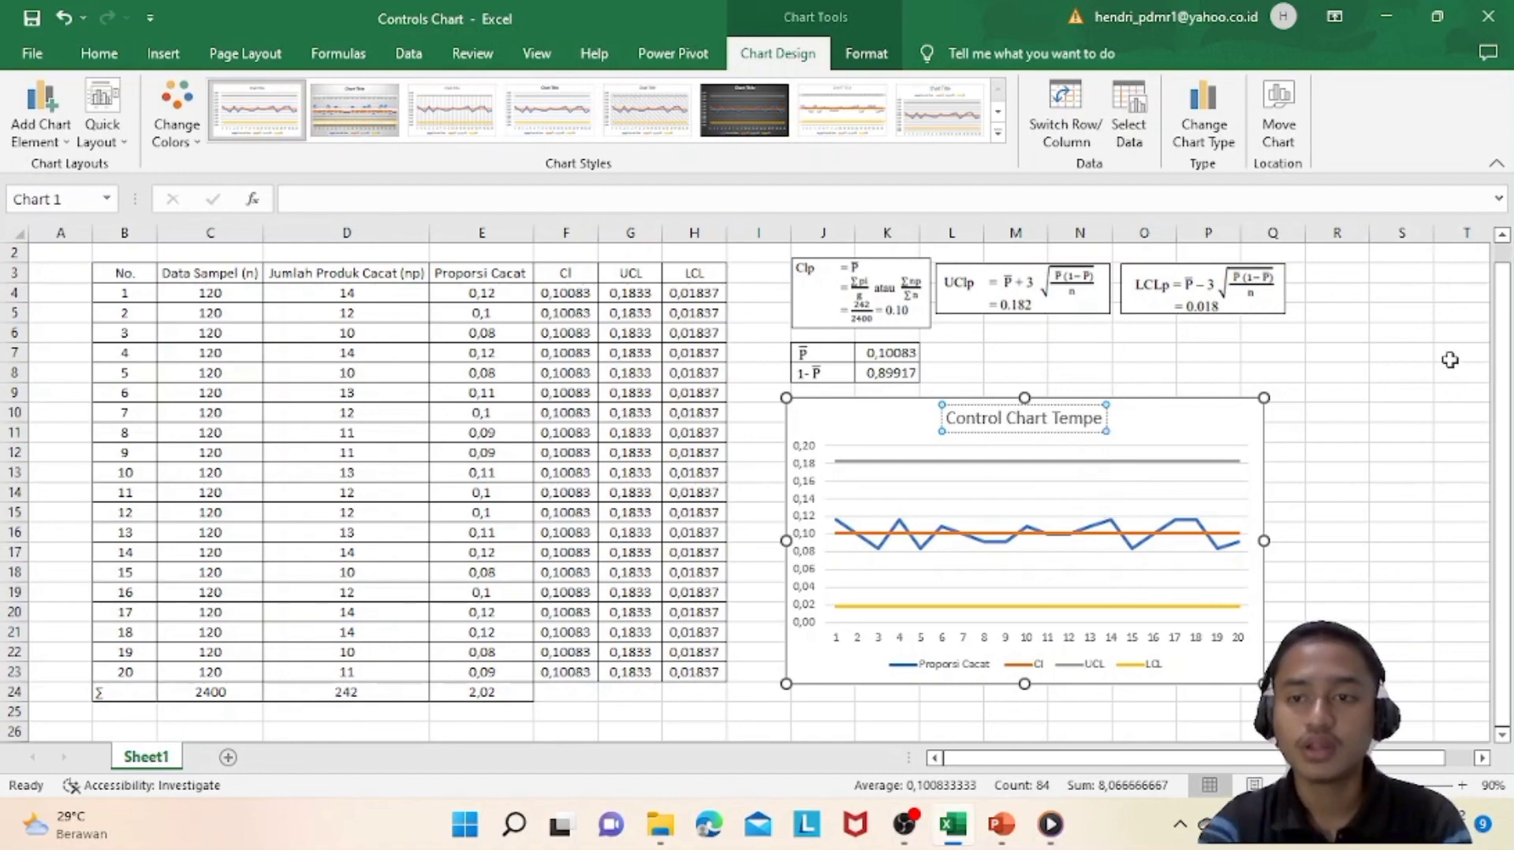
left_click_drag(1503, 371, 1506, 418)
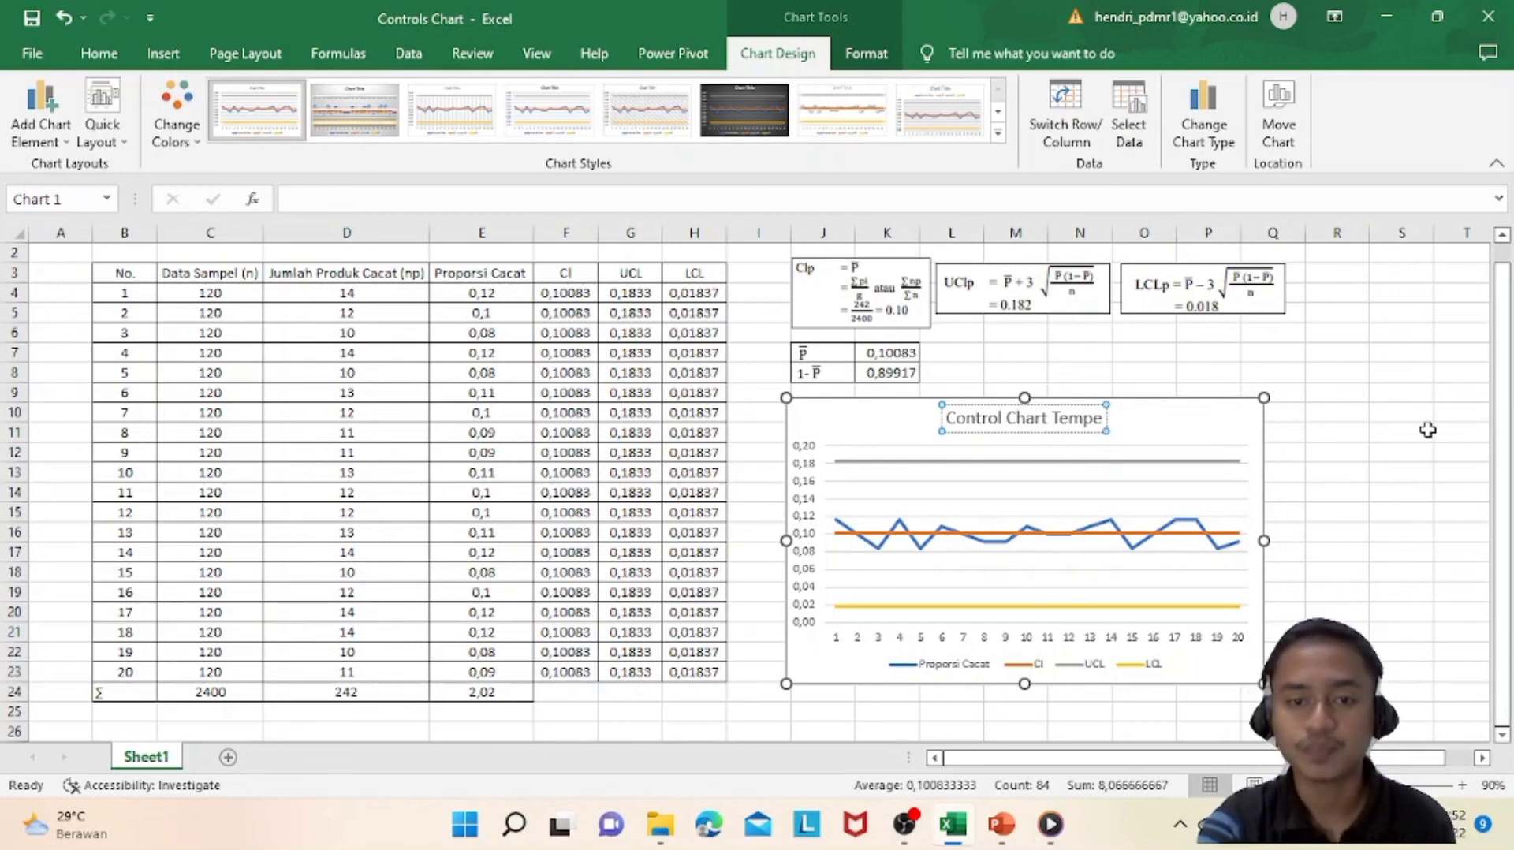